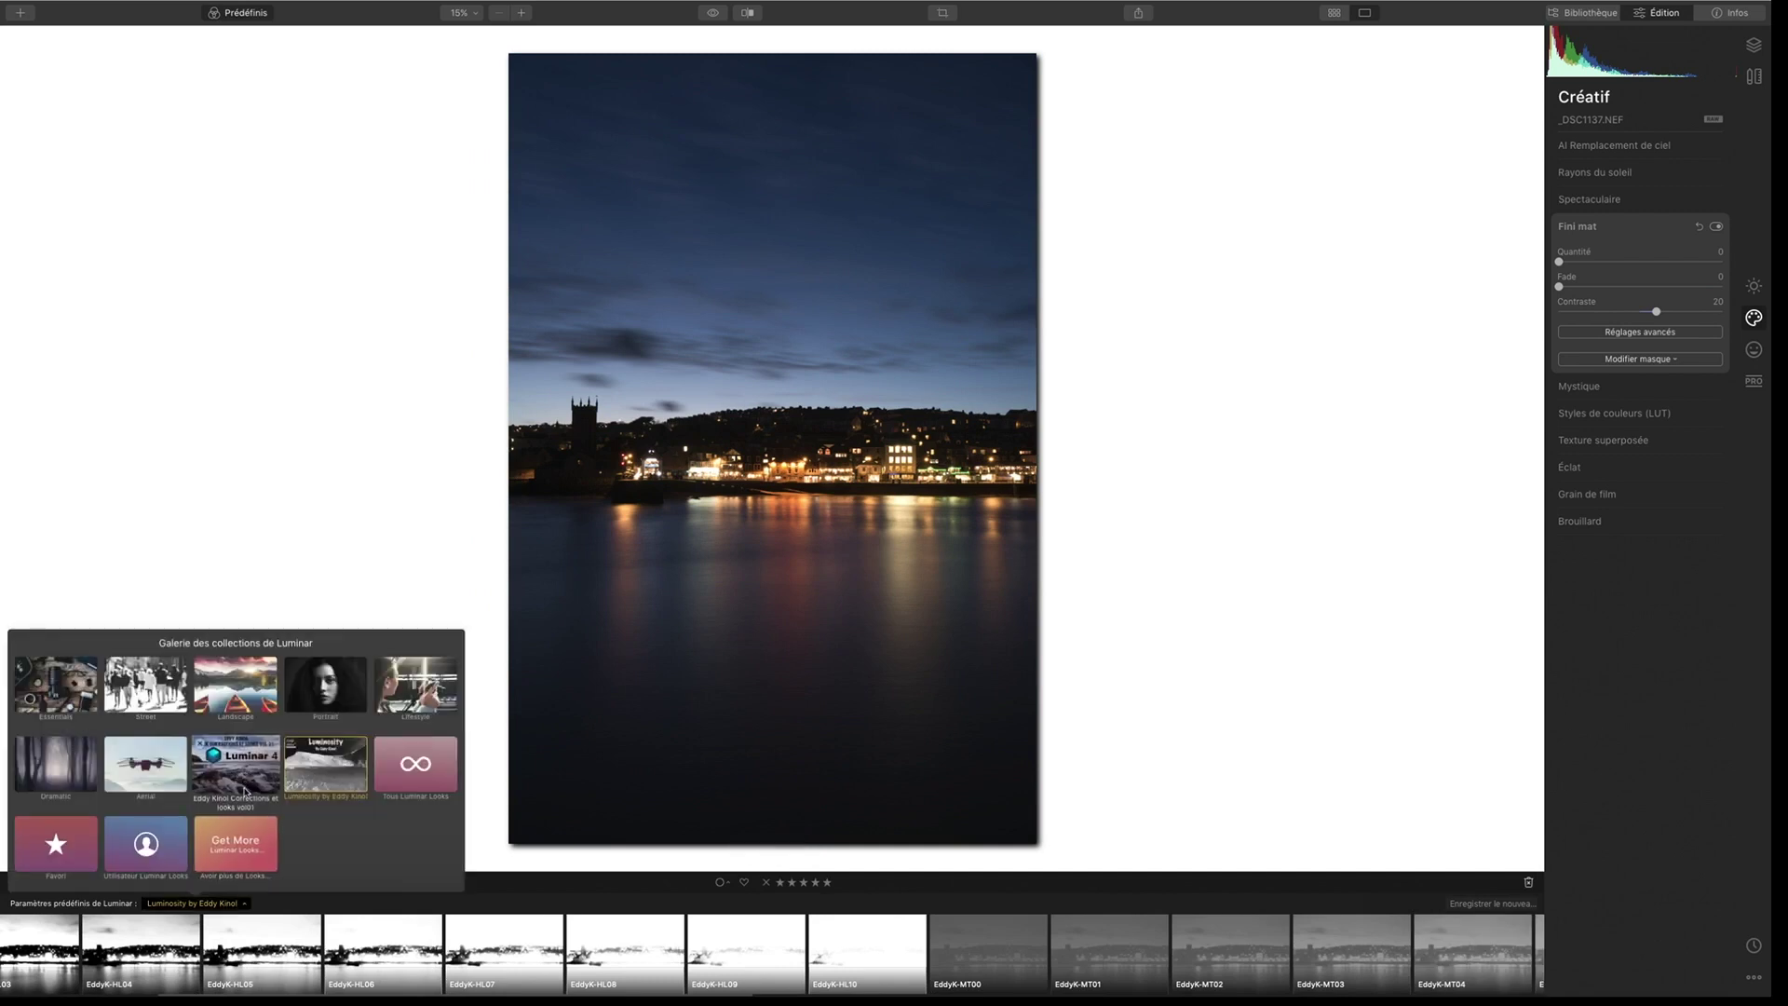
Step: Apply the first Corrections preset from the "Corrections et looks vol01" collection, hide the presets and compare the photo with its original
{"action": "left_click", "coordinate": [248, 775]}
{"action": "left_click", "coordinate": [94, 932]}
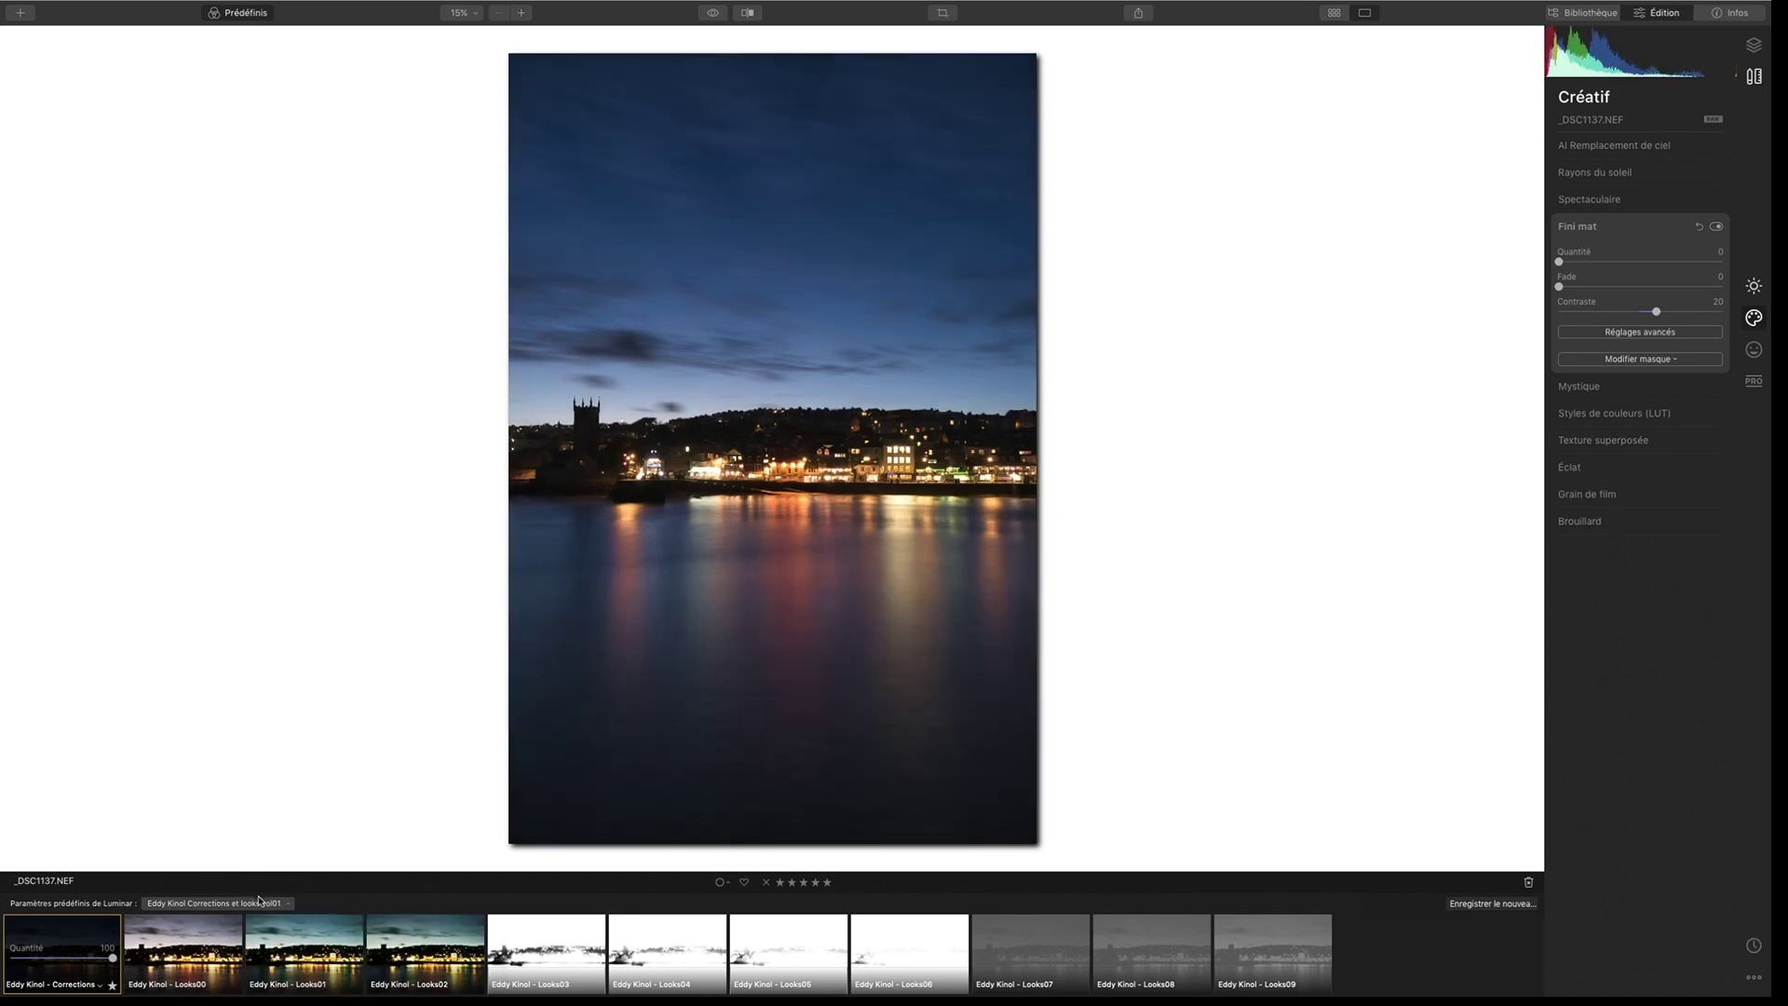
{"action": "mouse_move", "coordinate": [237, 4]}
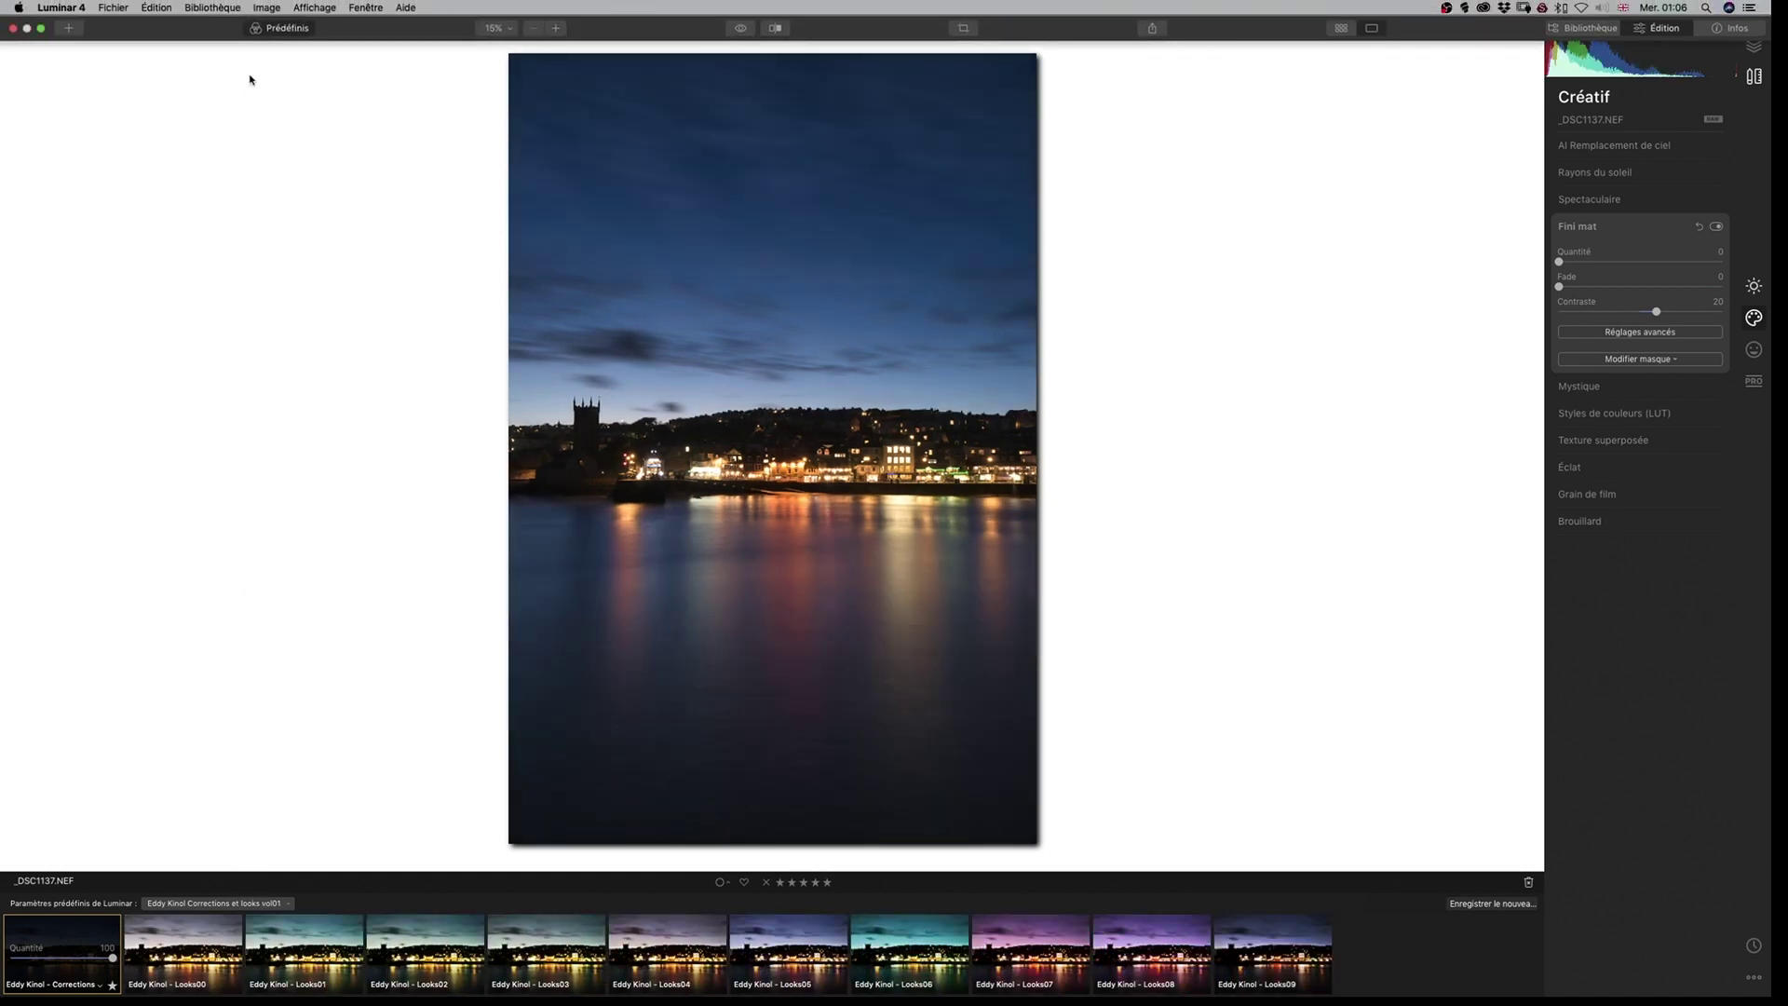
{"action": "left_click", "coordinate": [235, 13]}
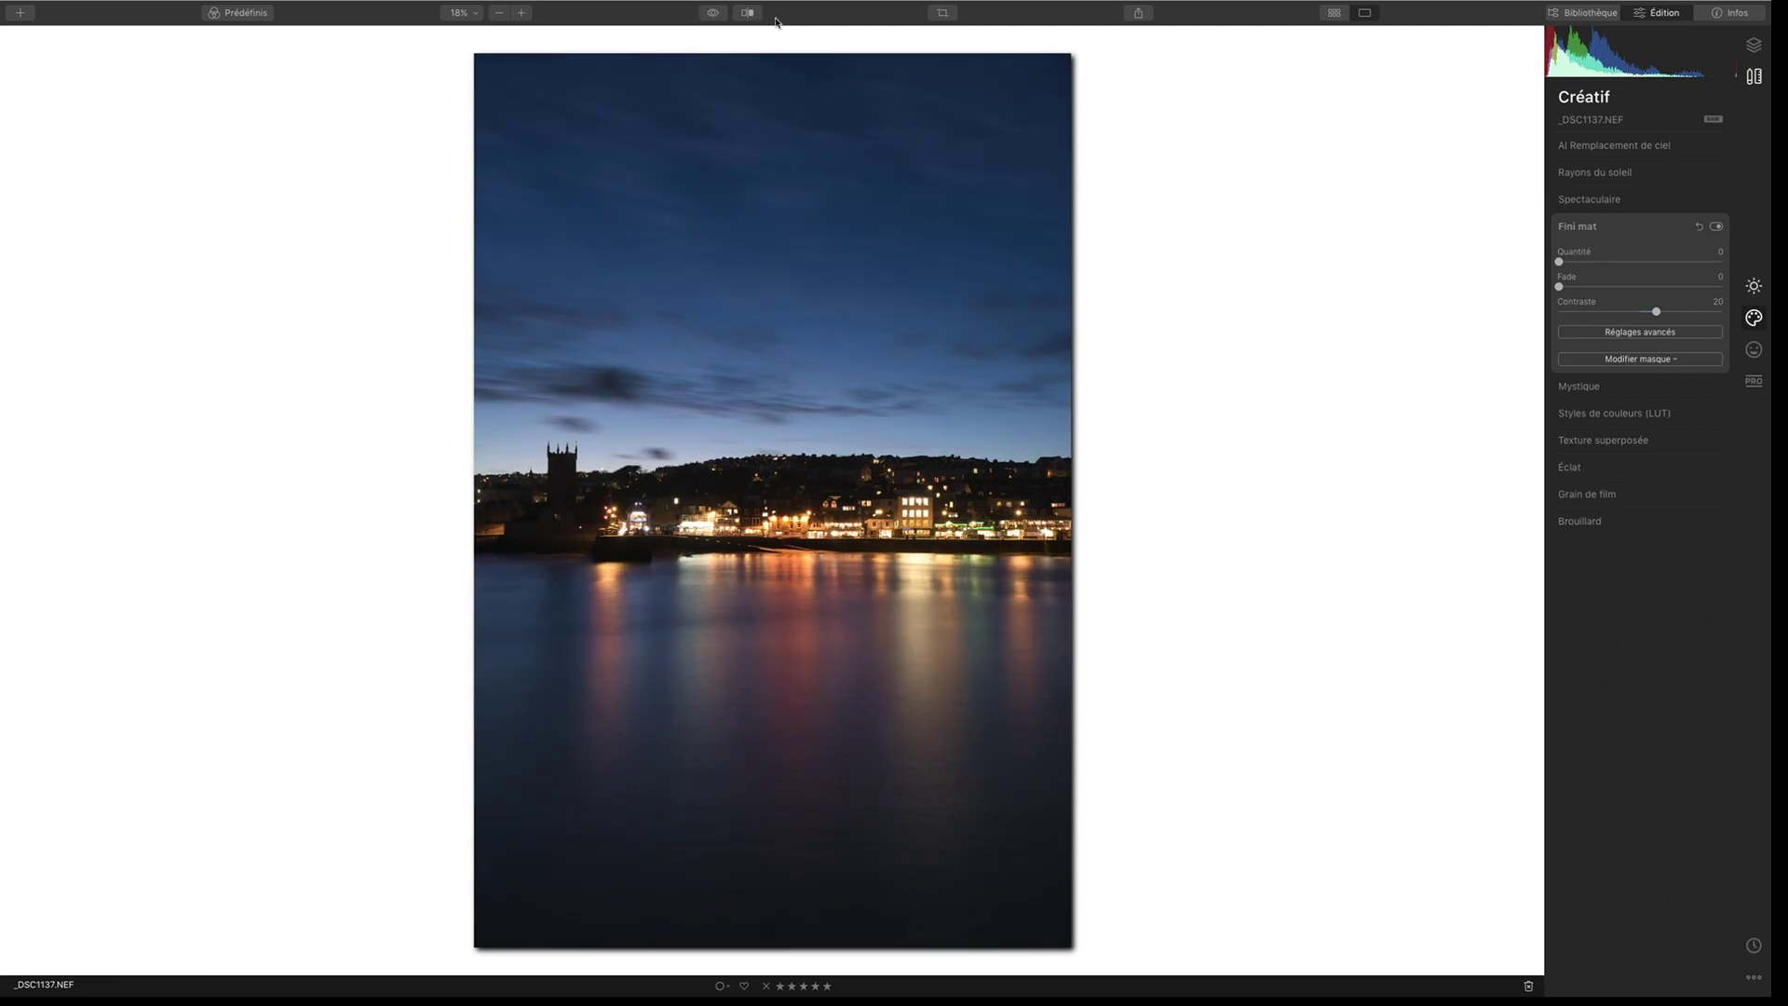
{"action": "left_click", "coordinate": [714, 14]}
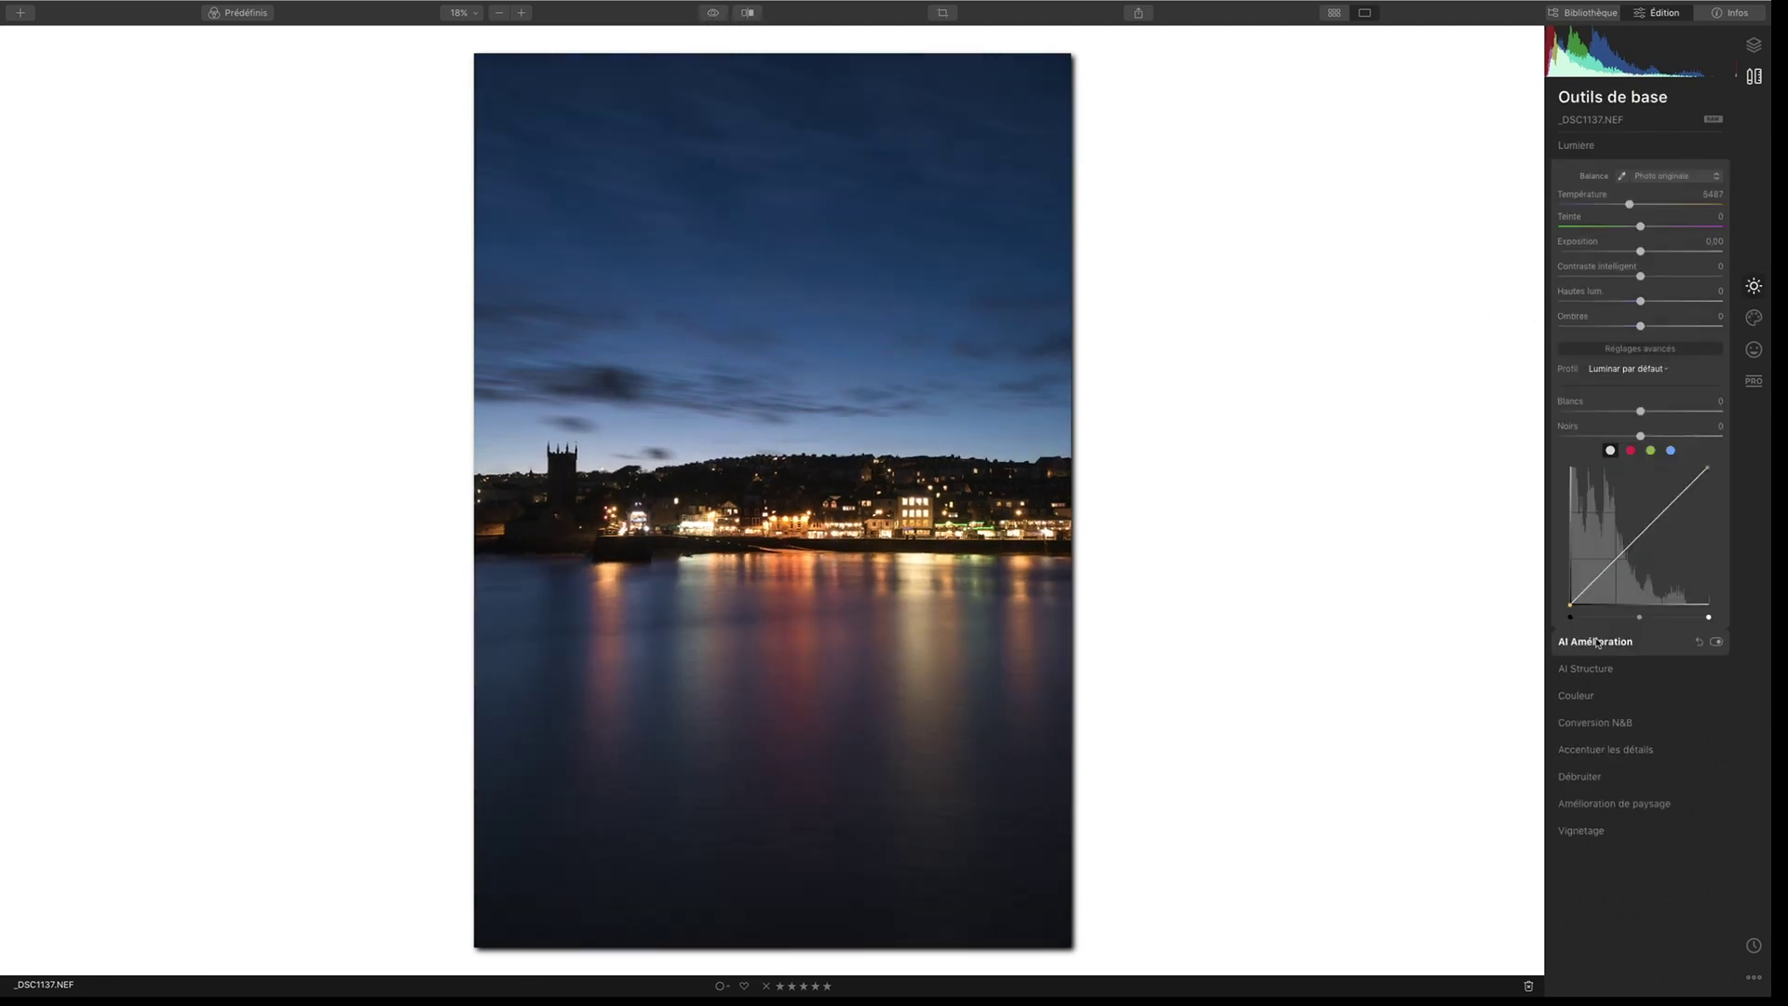
Step: Change the raw colour profile in the Lumière settings to Camera Flat and fit the photo in the view
{"action": "left_click", "coordinate": [1596, 642]}
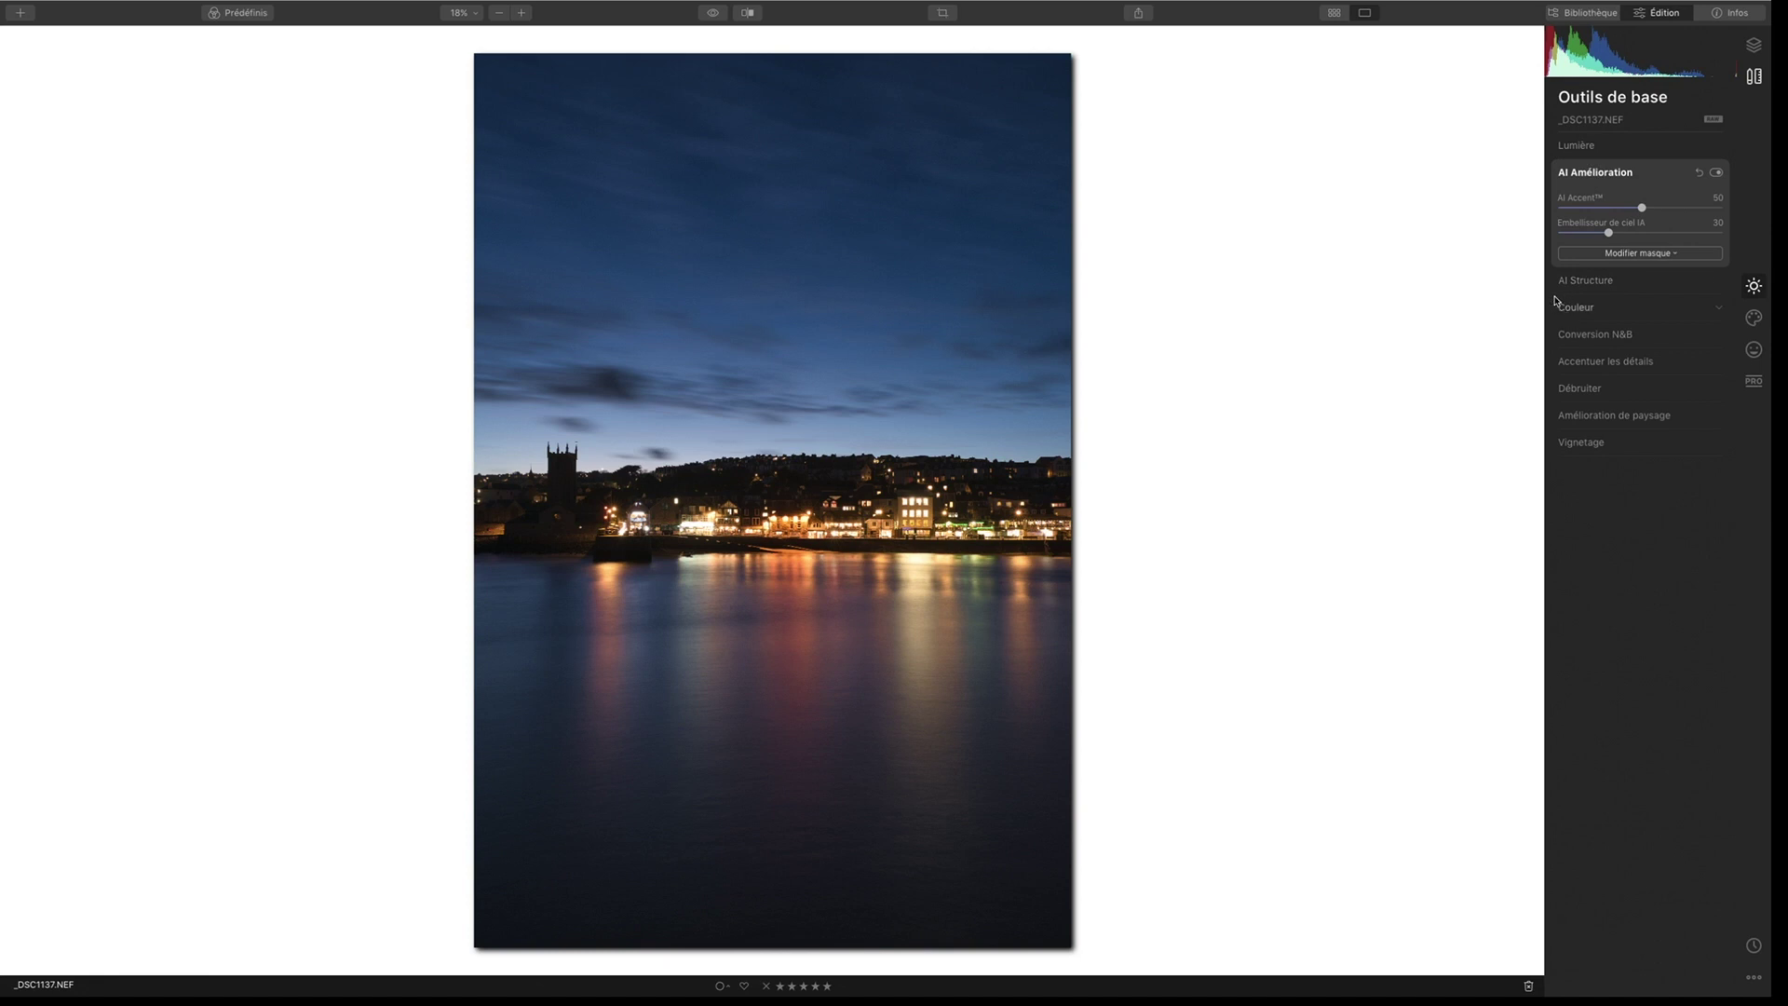
{"action": "left_click", "coordinate": [1595, 146]}
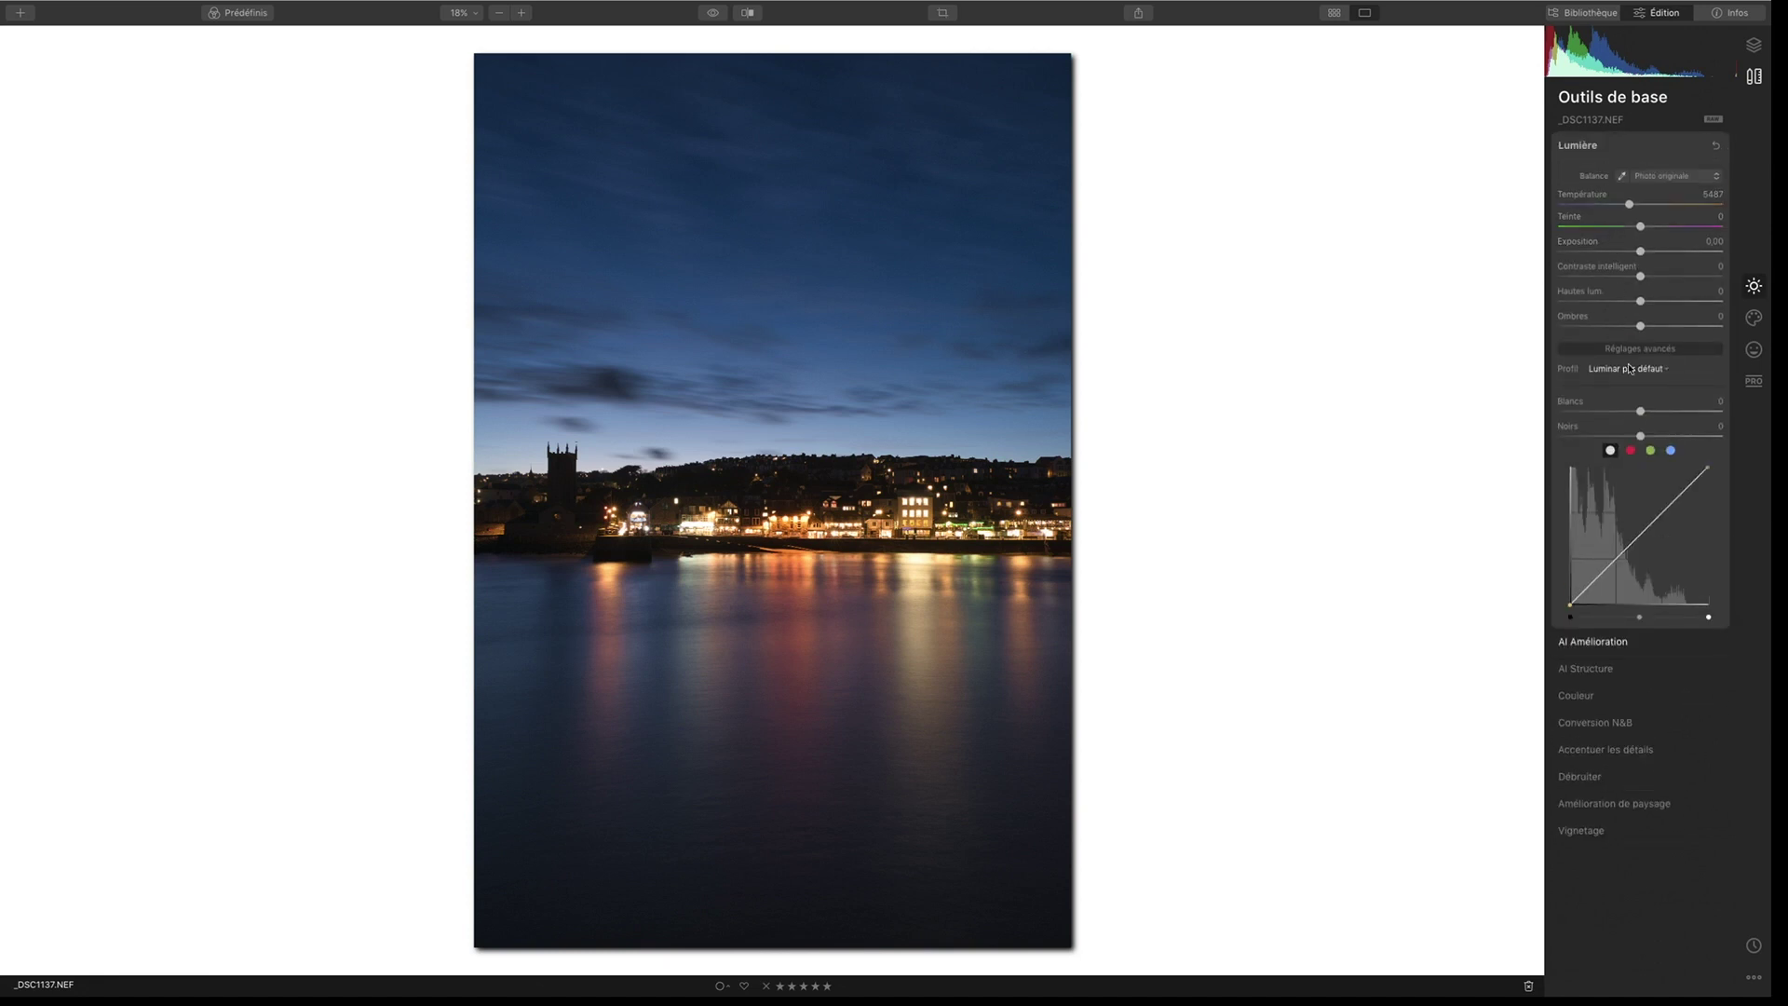
{"action": "left_click", "coordinate": [1636, 371]}
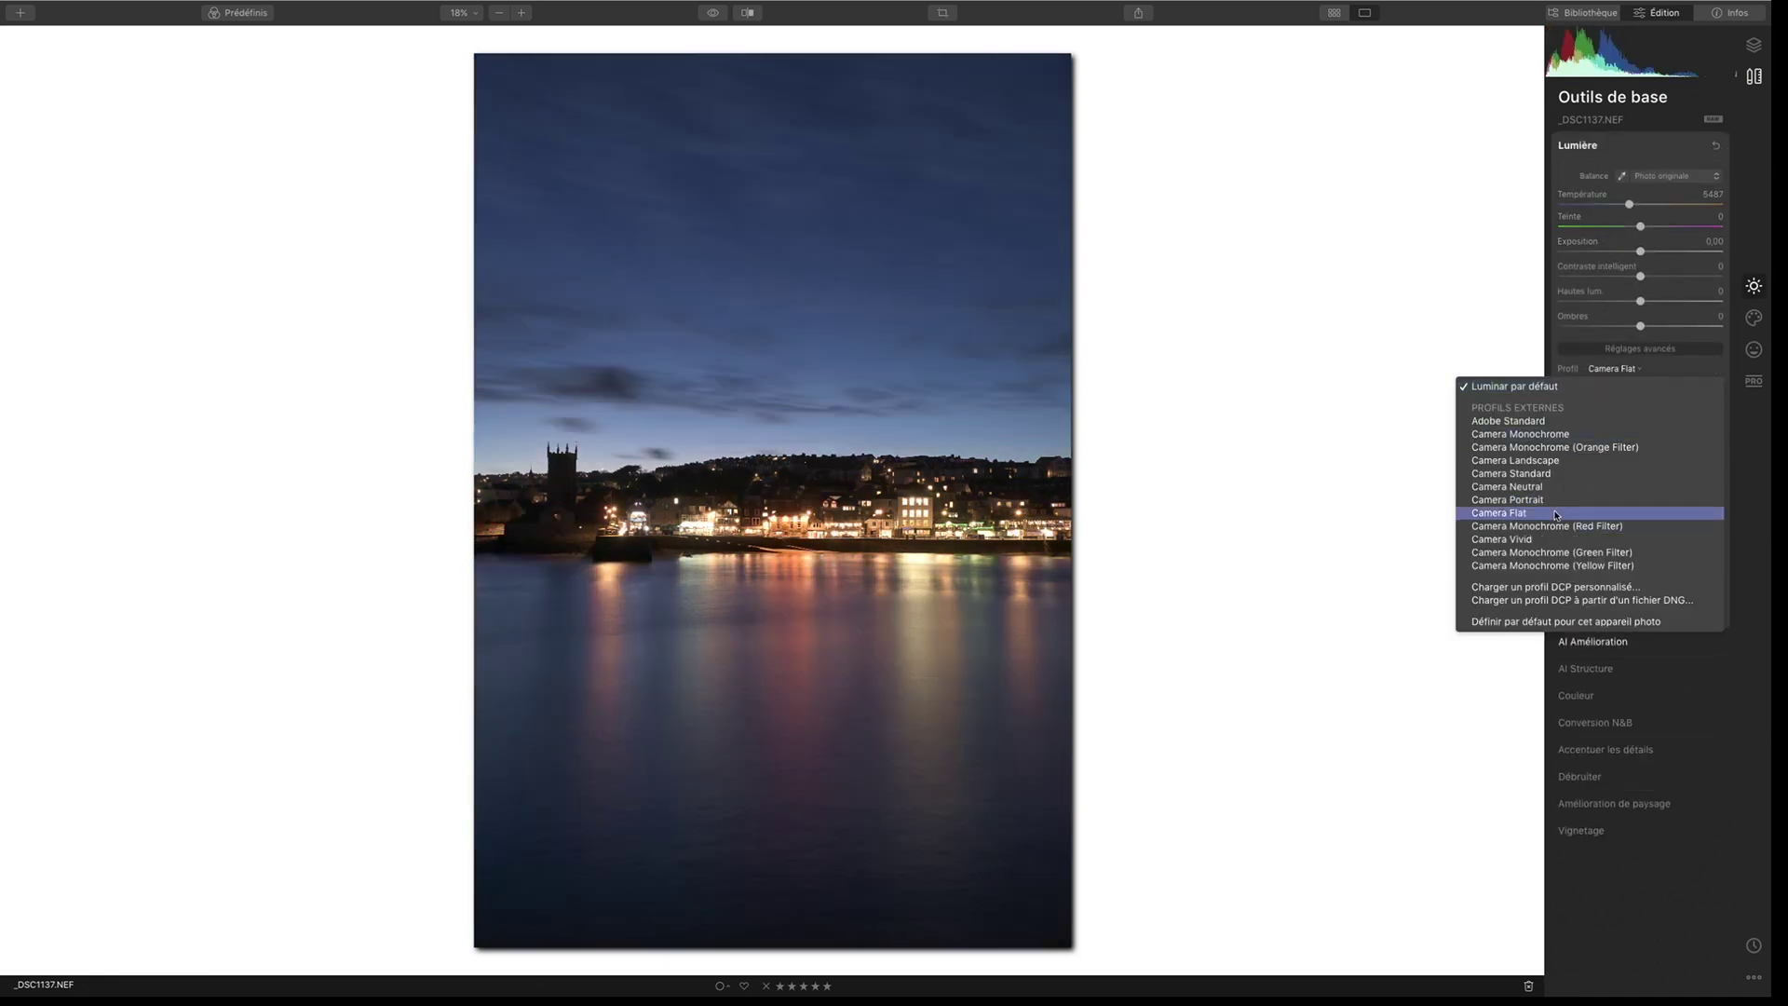
{"action": "left_click", "coordinate": [1555, 513]}
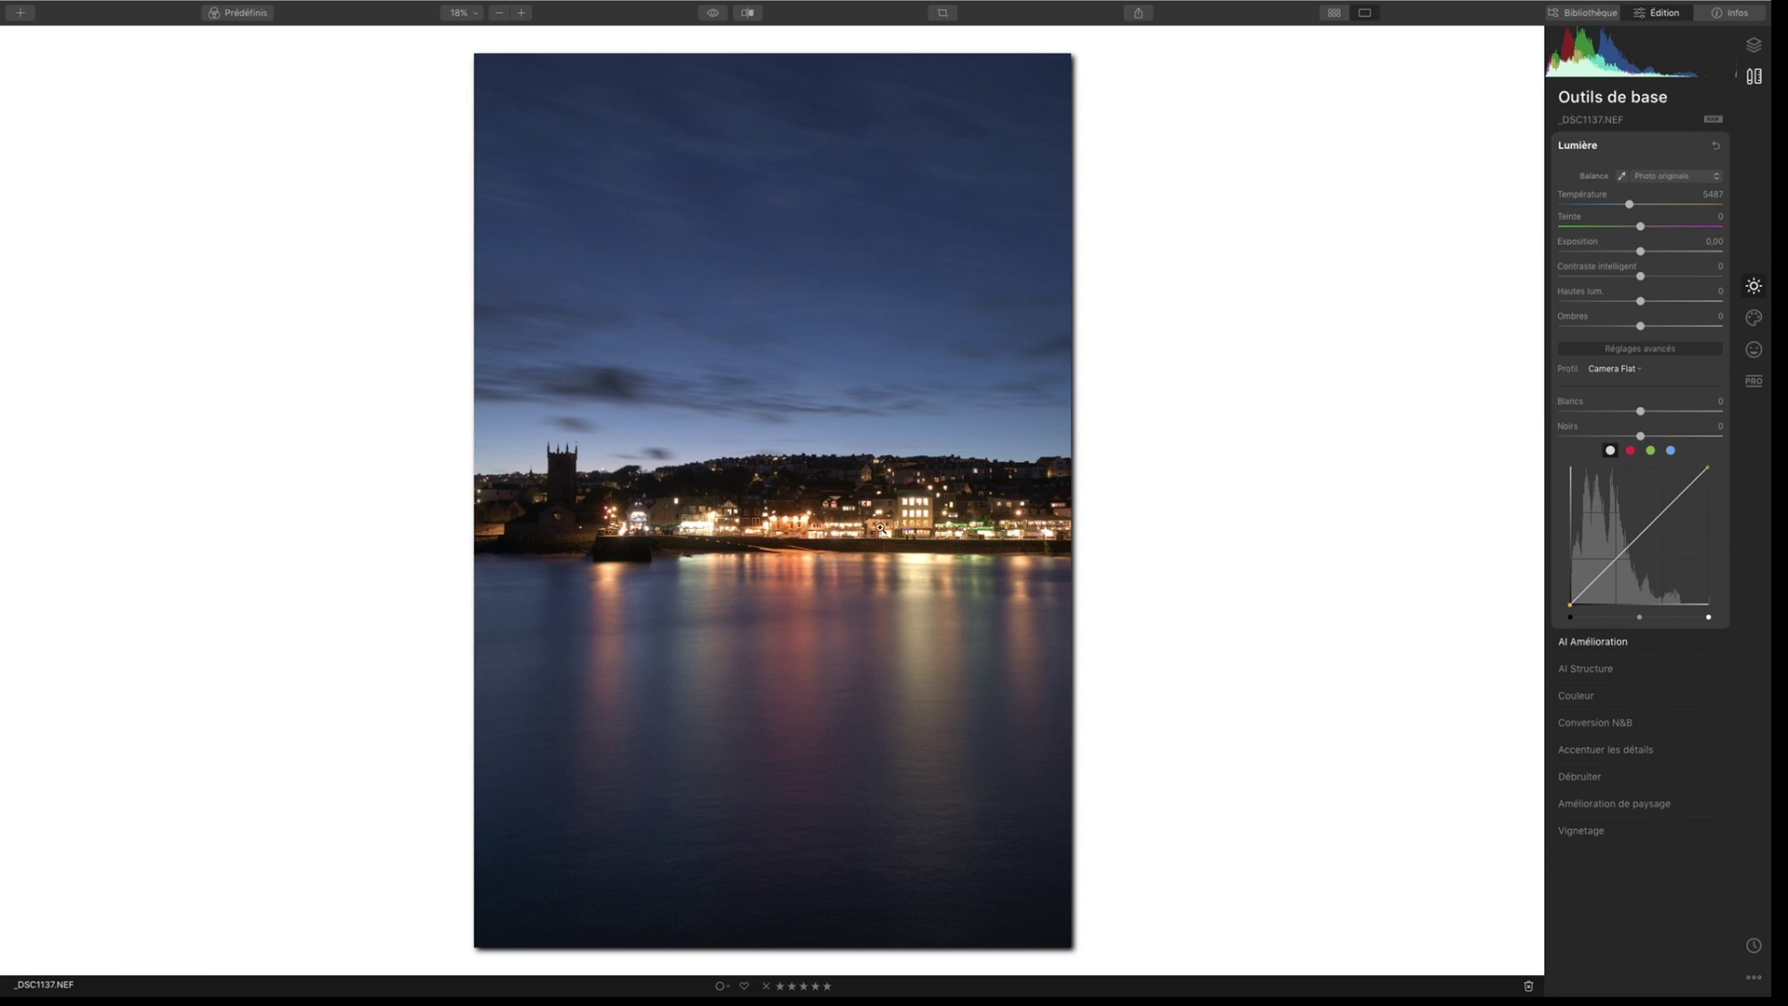
{"action": "key", "text": "super+0"}
Step: Set the Lumière tones to Ombres 37, Hautes lum. -40, Blancs 29 and Noirs -19
{"action": "left_click_drag", "start_coordinate": [1641, 325], "coordinate": [1667, 331]}
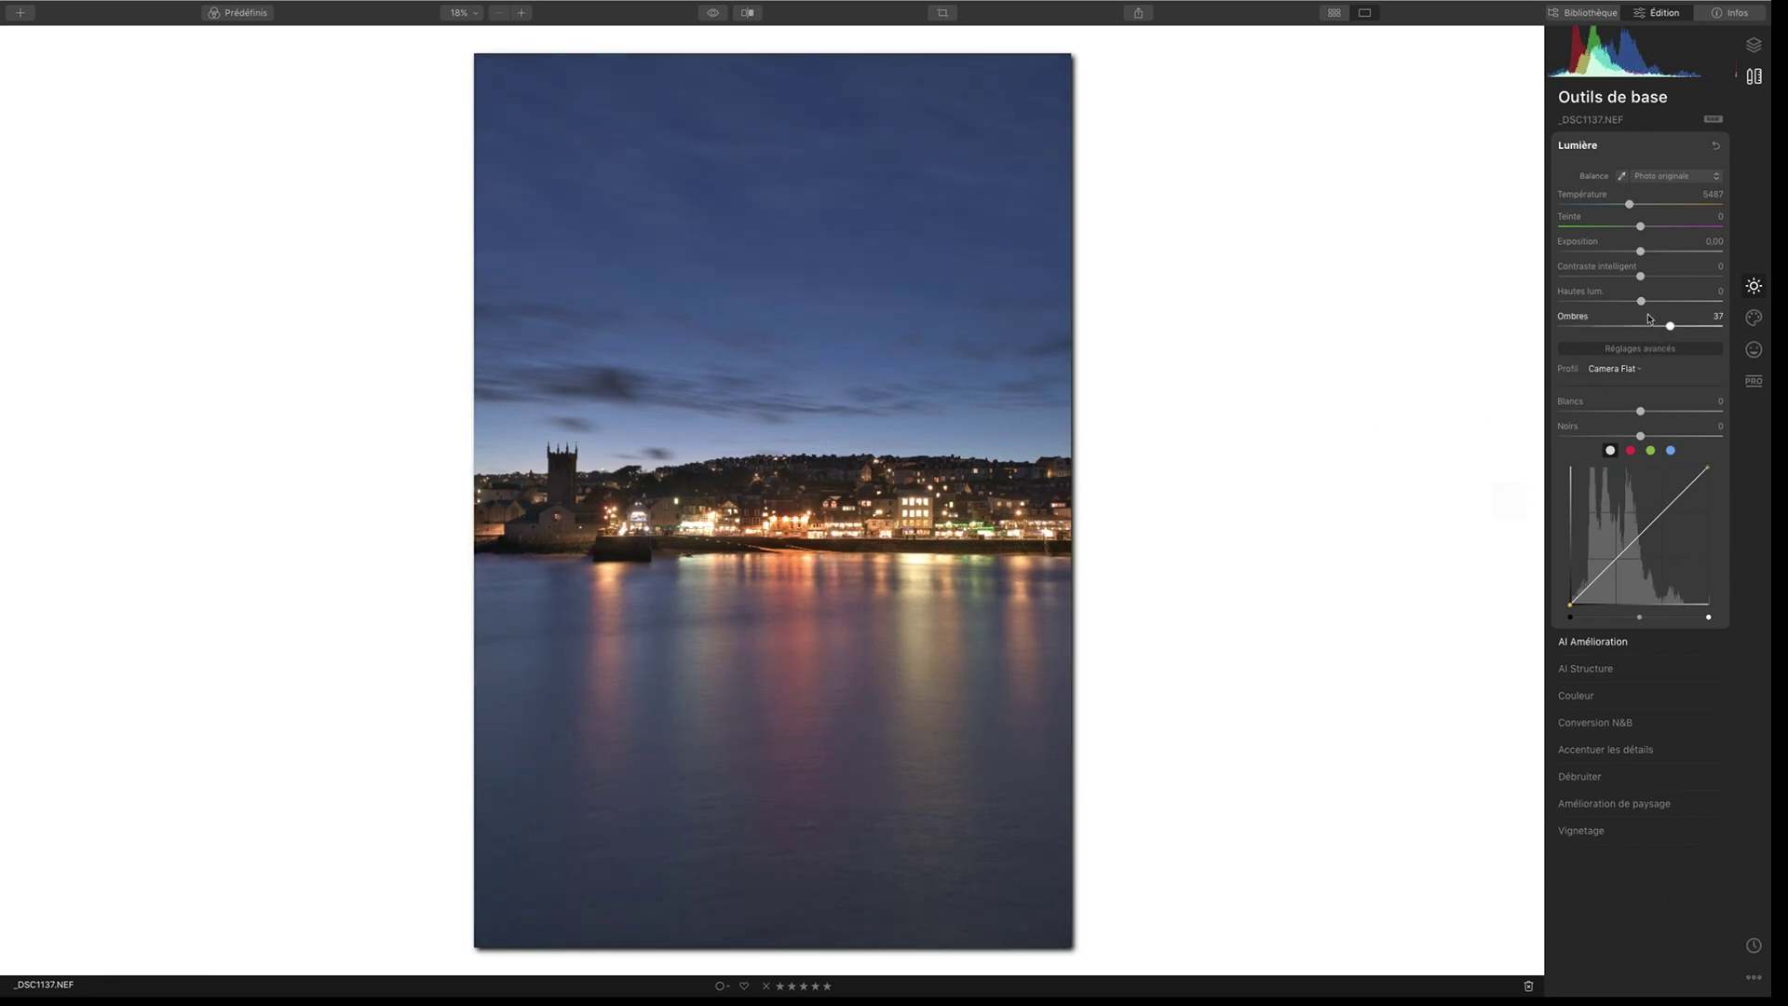
{"action": "left_click_drag", "start_coordinate": [1642, 302], "coordinate": [1608, 302]}
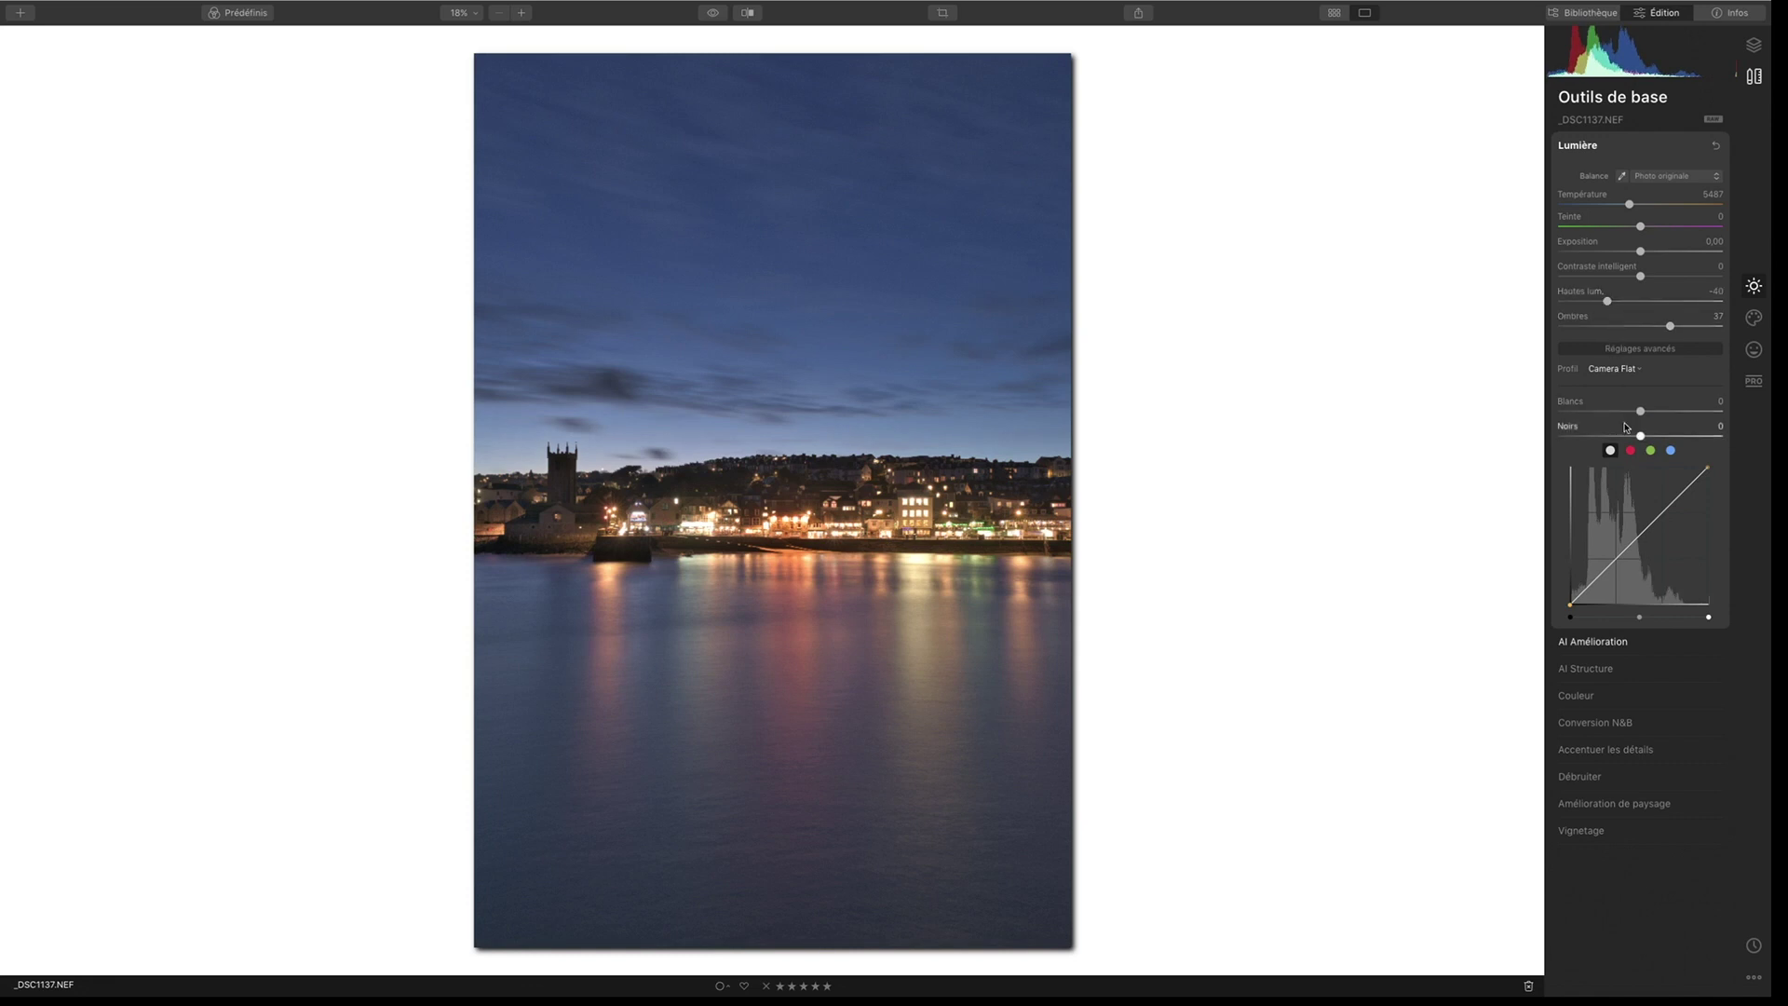
{"action": "left_click_drag", "start_coordinate": [1641, 411], "coordinate": [1663, 411]}
{"action": "left_click_drag", "start_coordinate": [1664, 412], "coordinate": [1666, 412]}
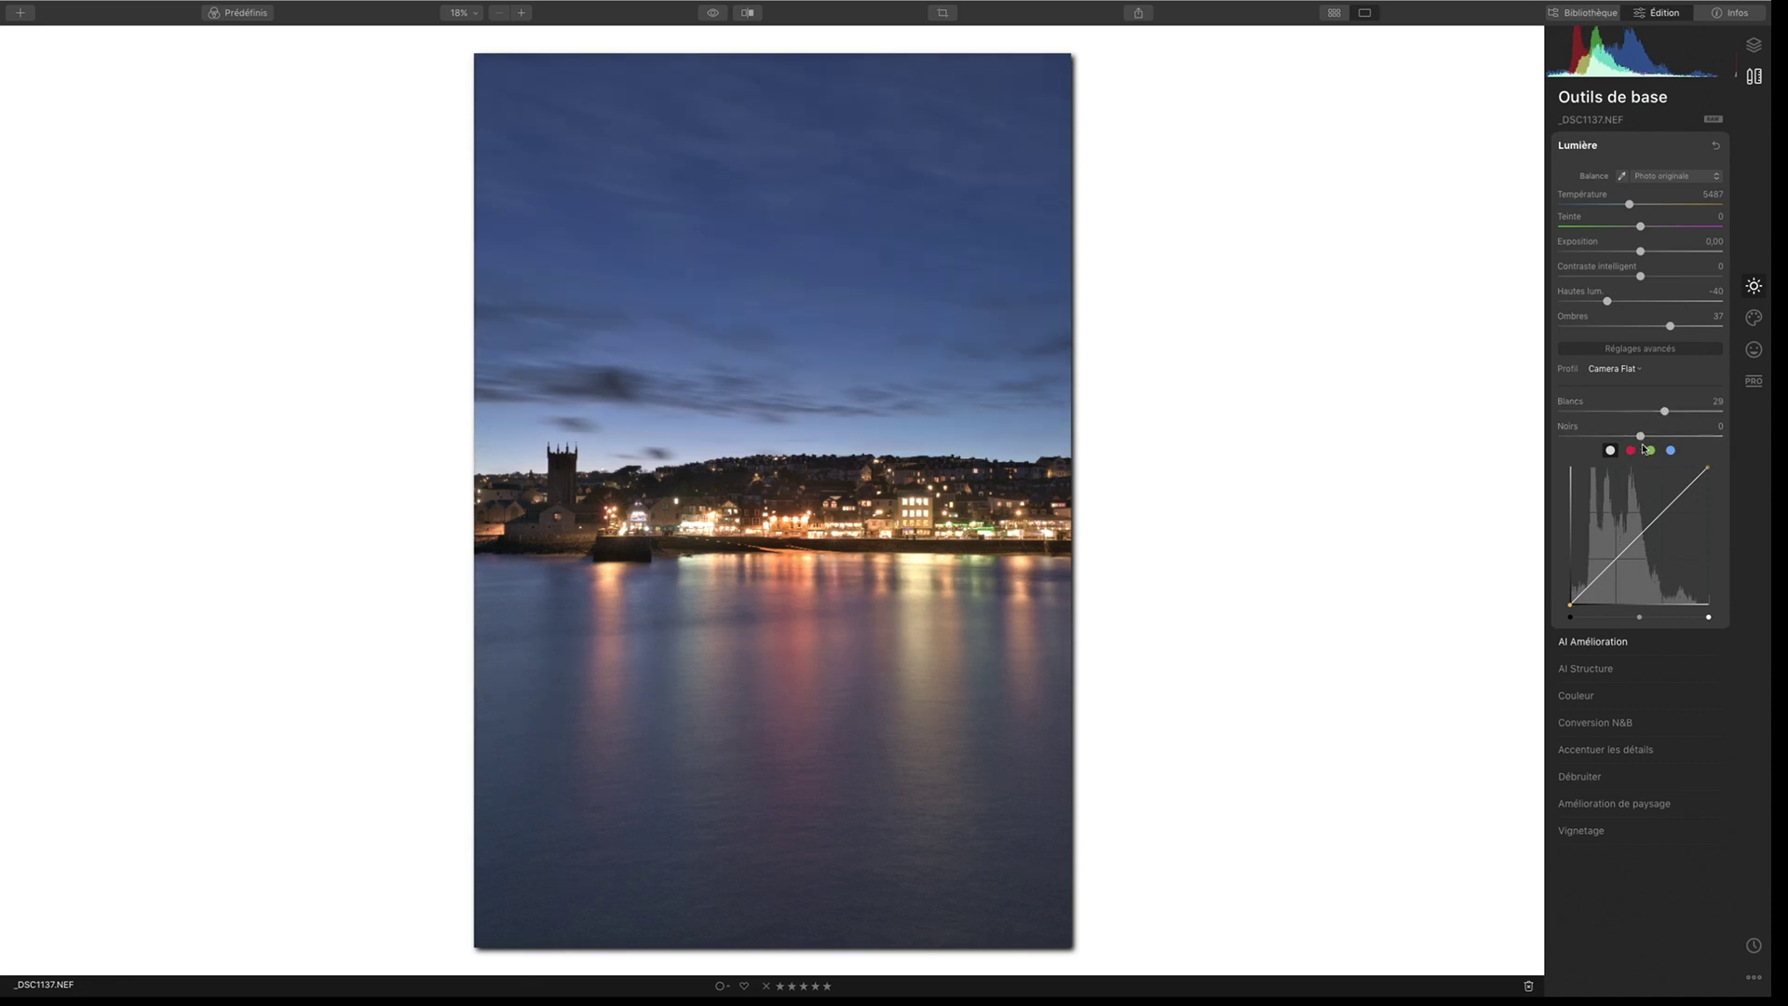
{"action": "left_click_drag", "start_coordinate": [1638, 437], "coordinate": [1624, 439]}
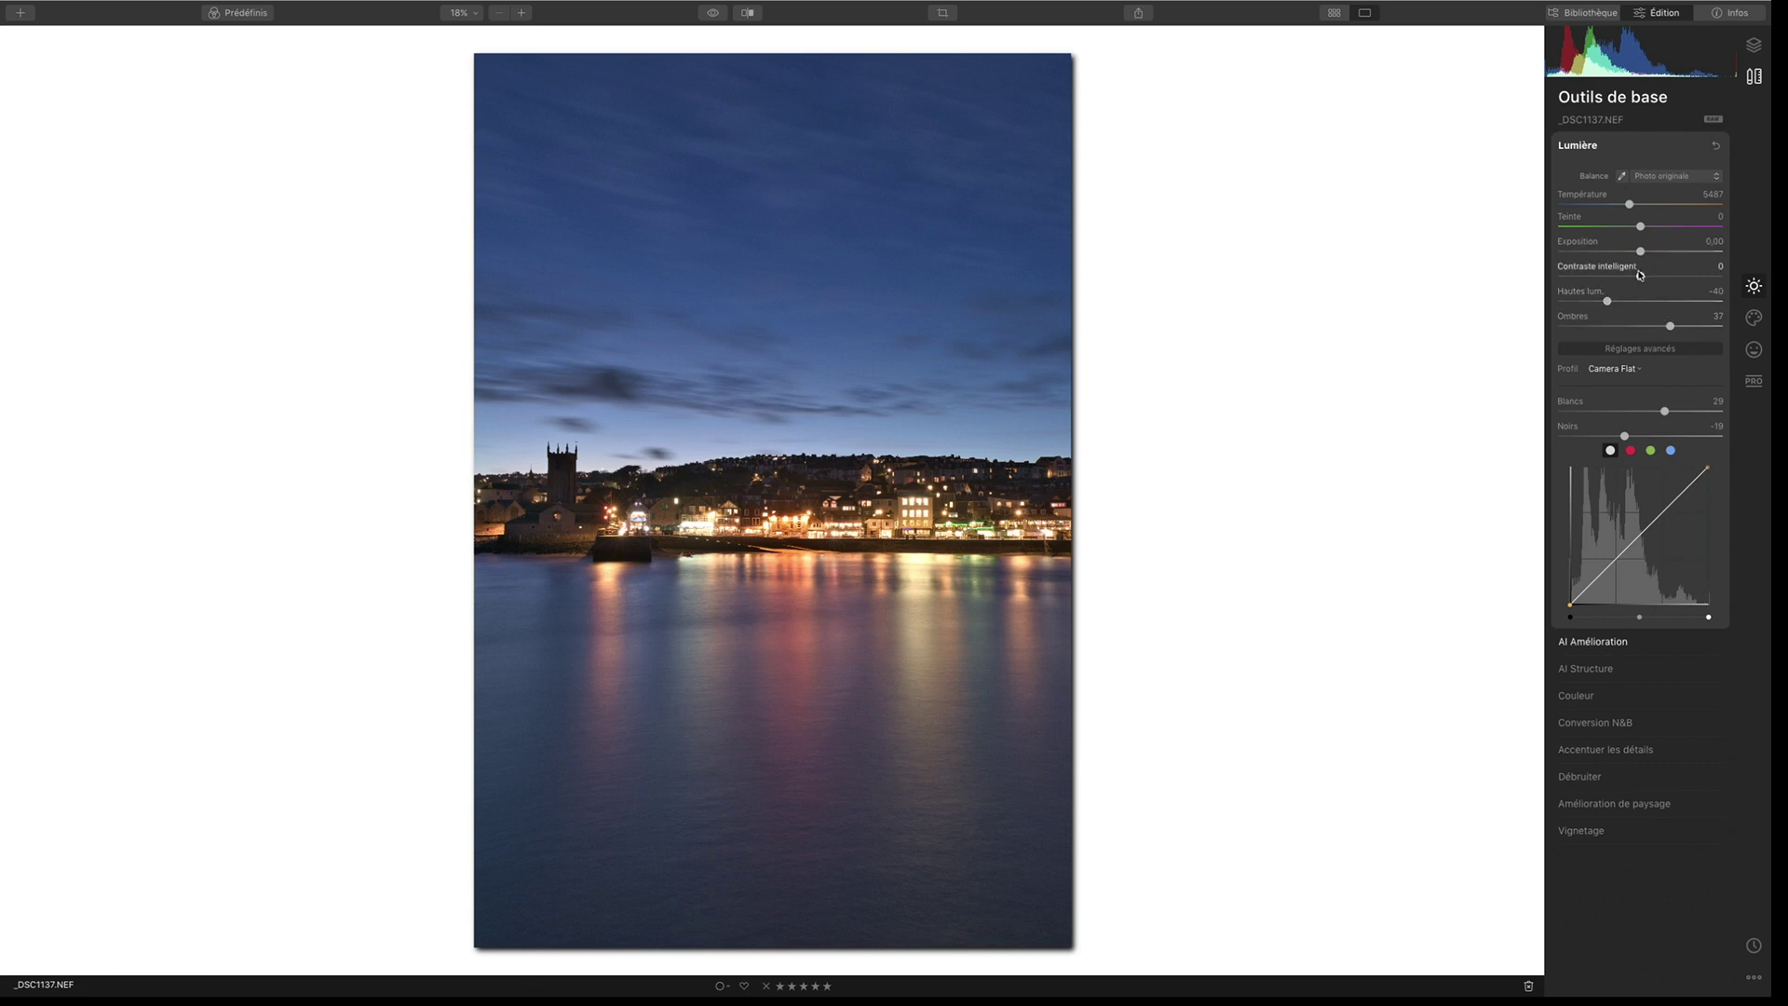
Step: Set Contraste intelligent to 21 and Exposition to 0,32, comparing the edit with the original in between
{"action": "left_click_drag", "start_coordinate": [1642, 277], "coordinate": [1658, 277]}
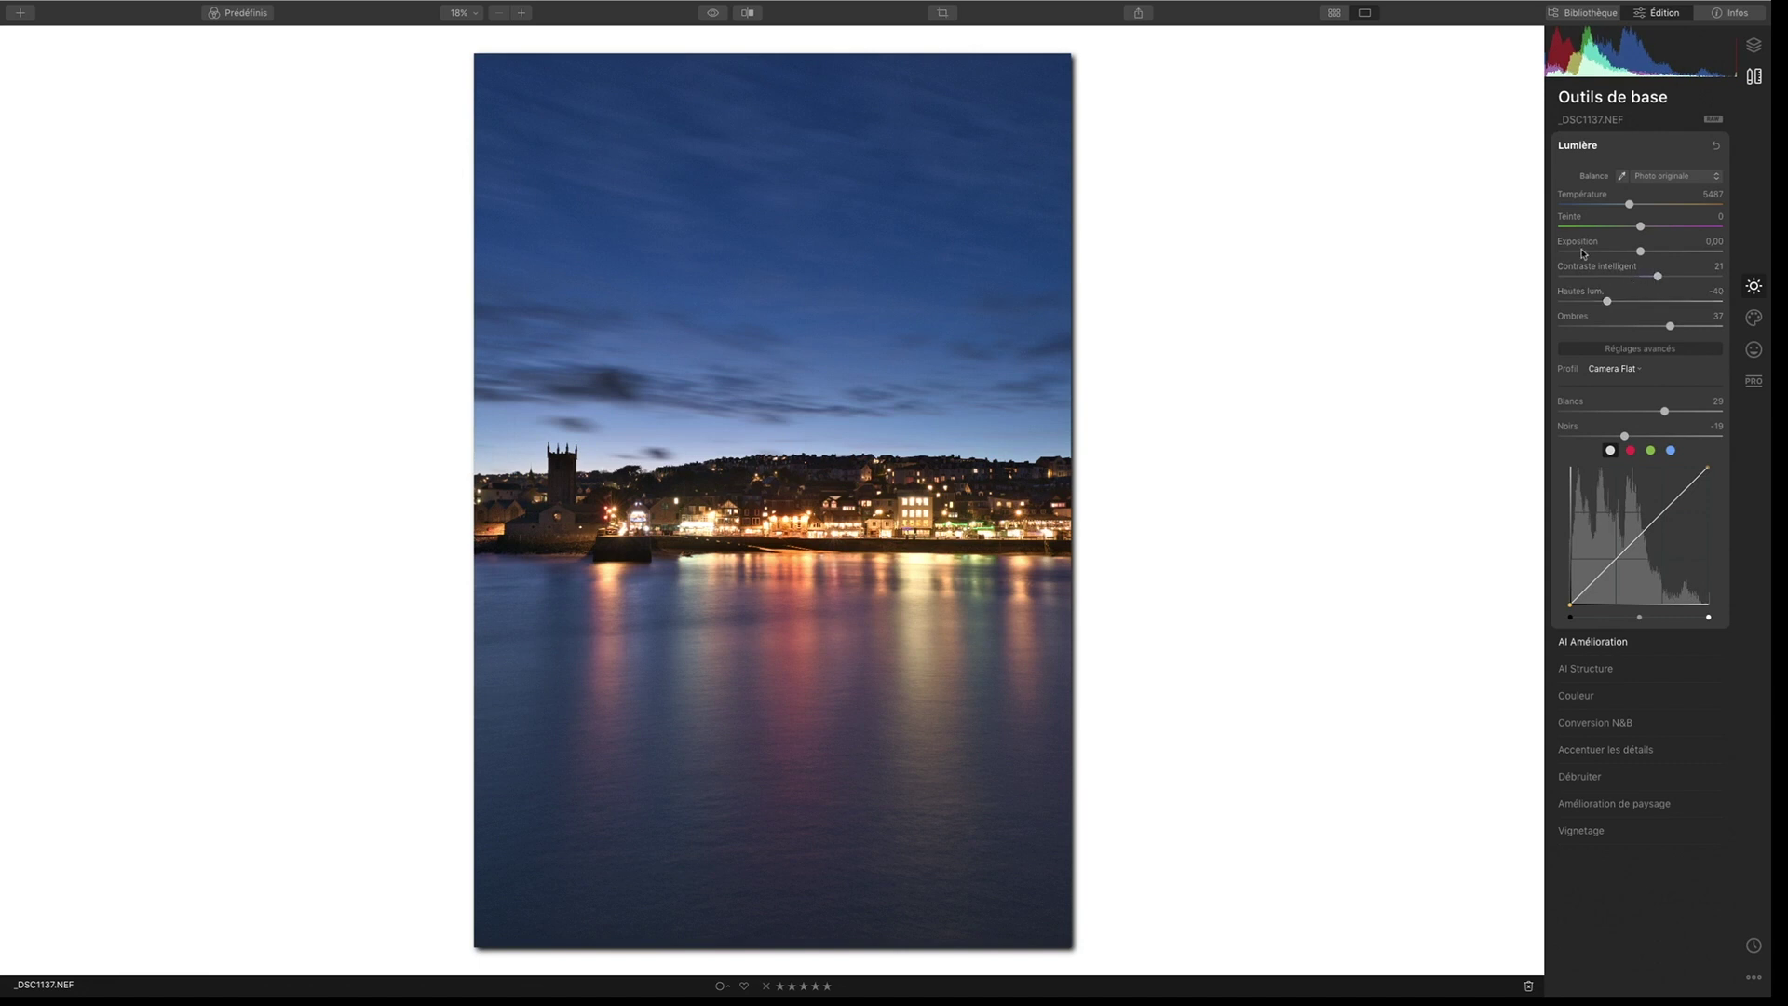
{"action": "left_click", "coordinate": [713, 13]}
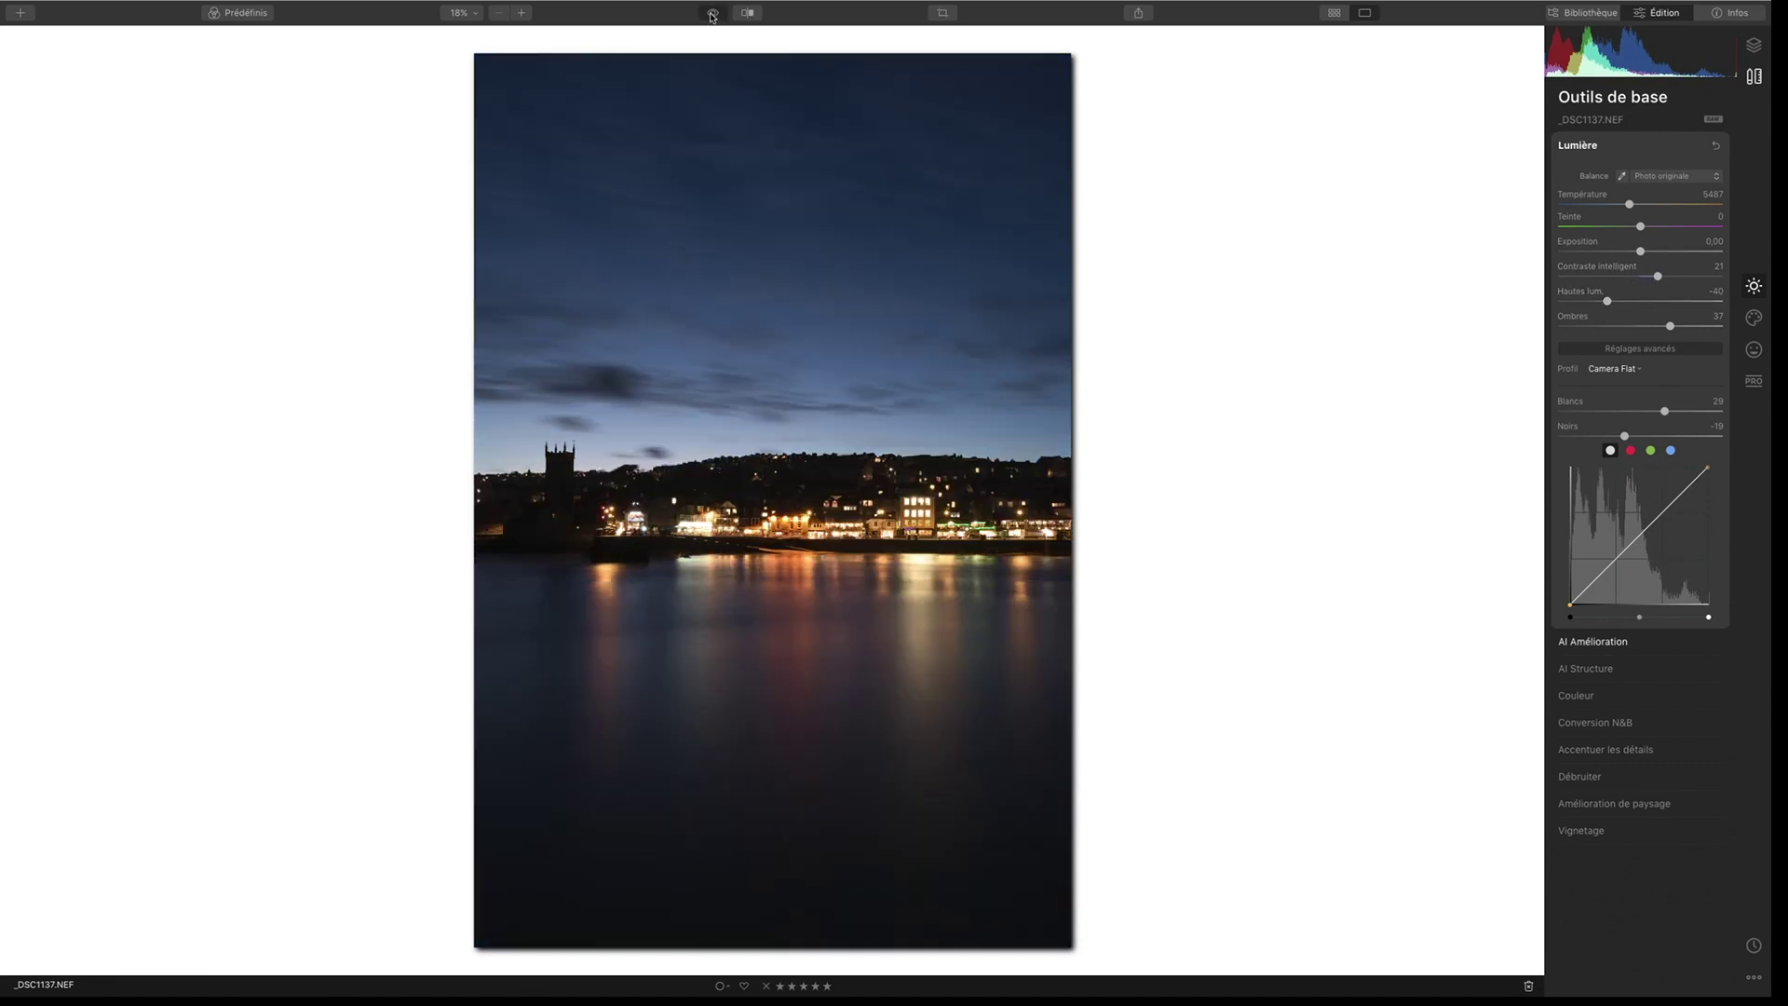
{"action": "left_click", "coordinate": [712, 14]}
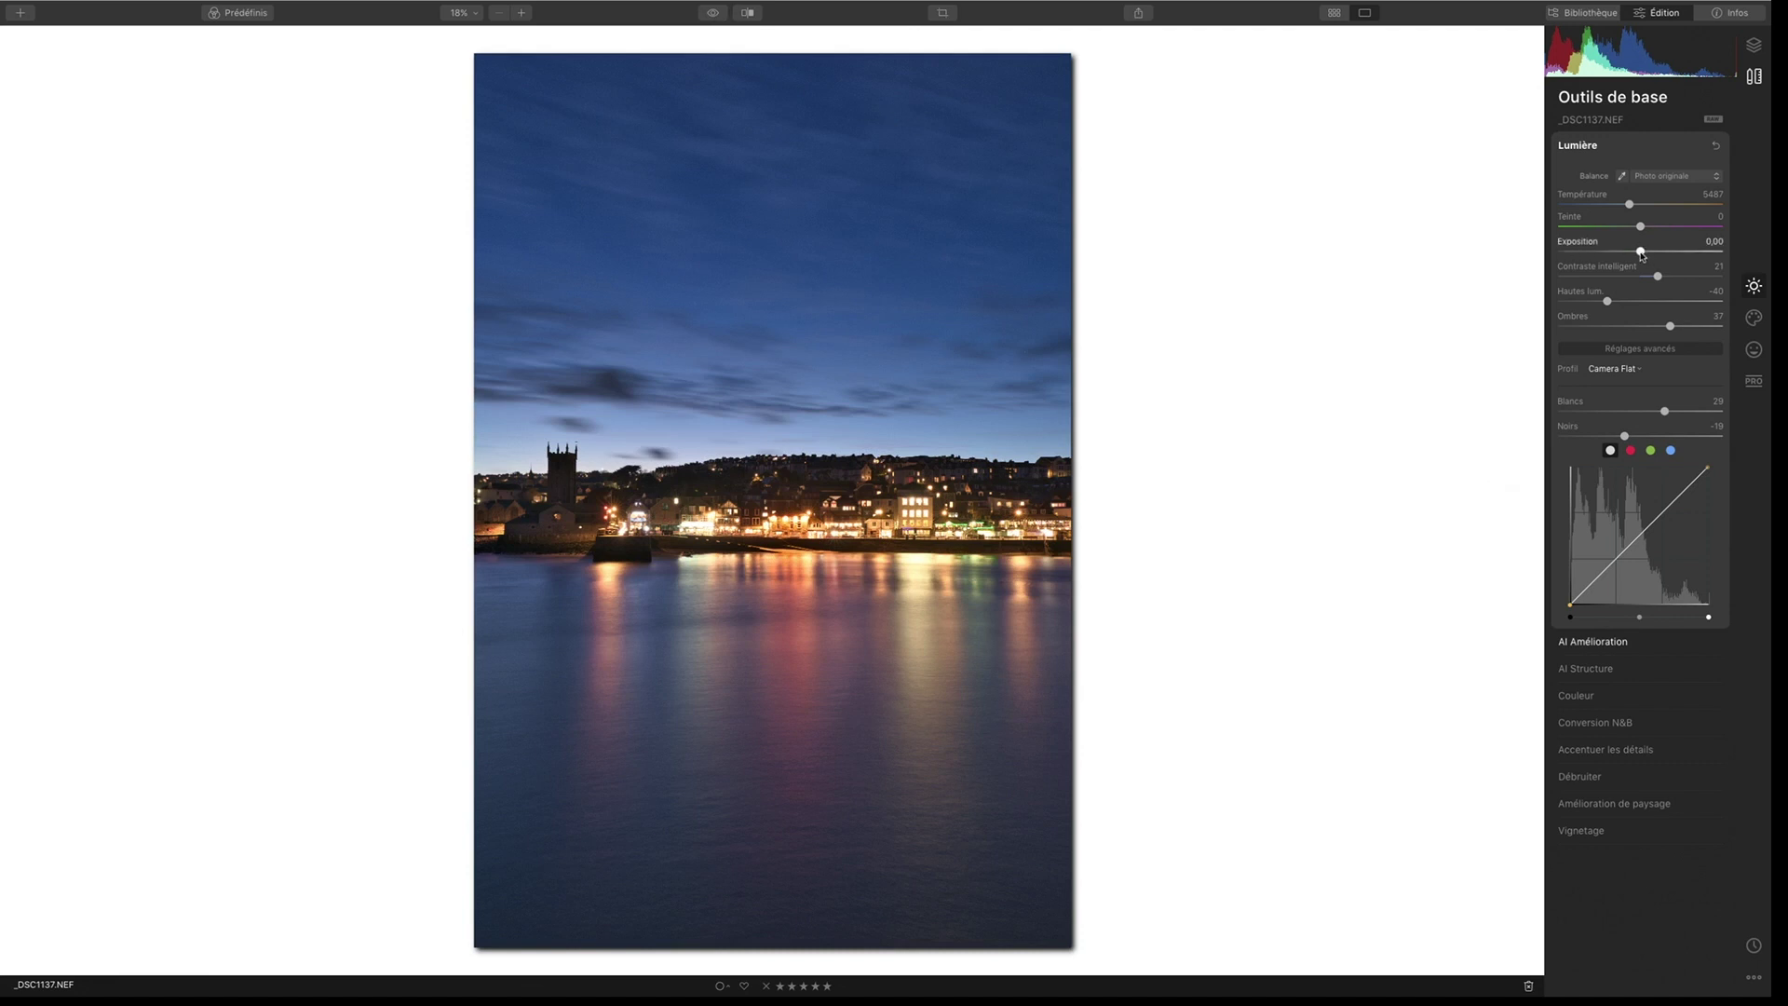
{"action": "left_click_drag", "start_coordinate": [1641, 251], "coordinate": [1644, 251]}
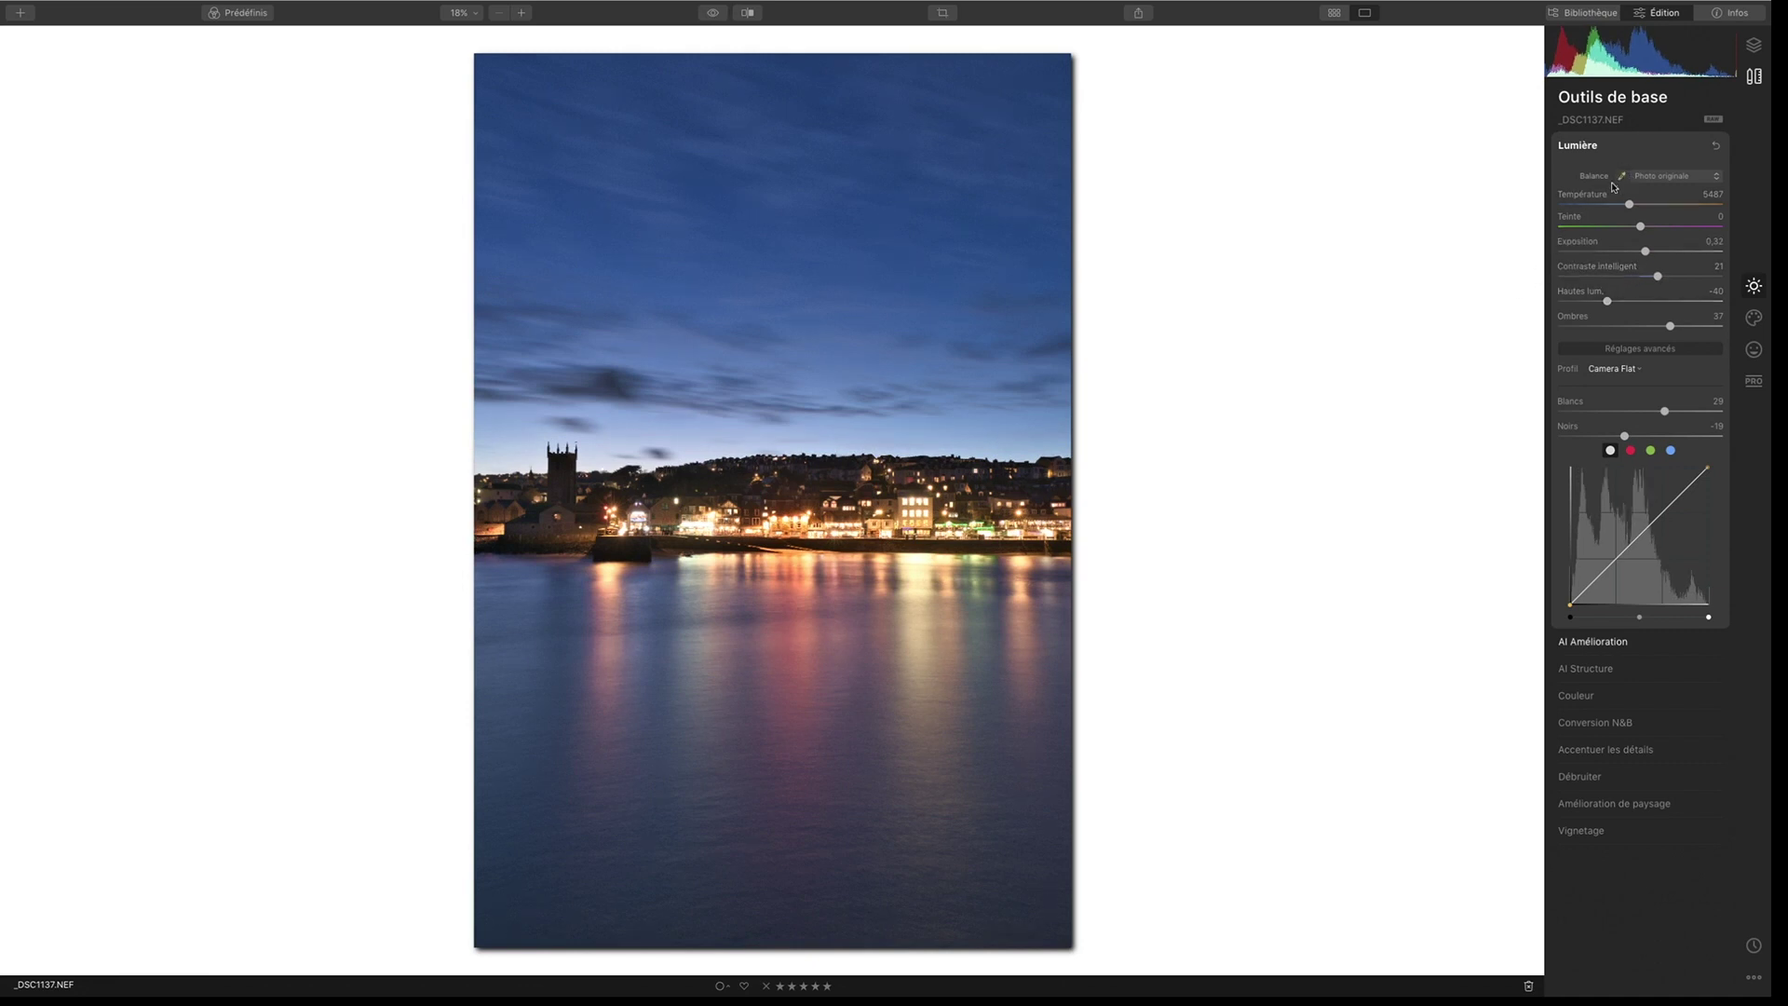
Step: Sample a custom white balance from the sky just above the town and return the tone curve's black point to its lower corner
{"action": "left_click_drag", "start_coordinate": [1574, 607], "coordinate": [1494, 462]}
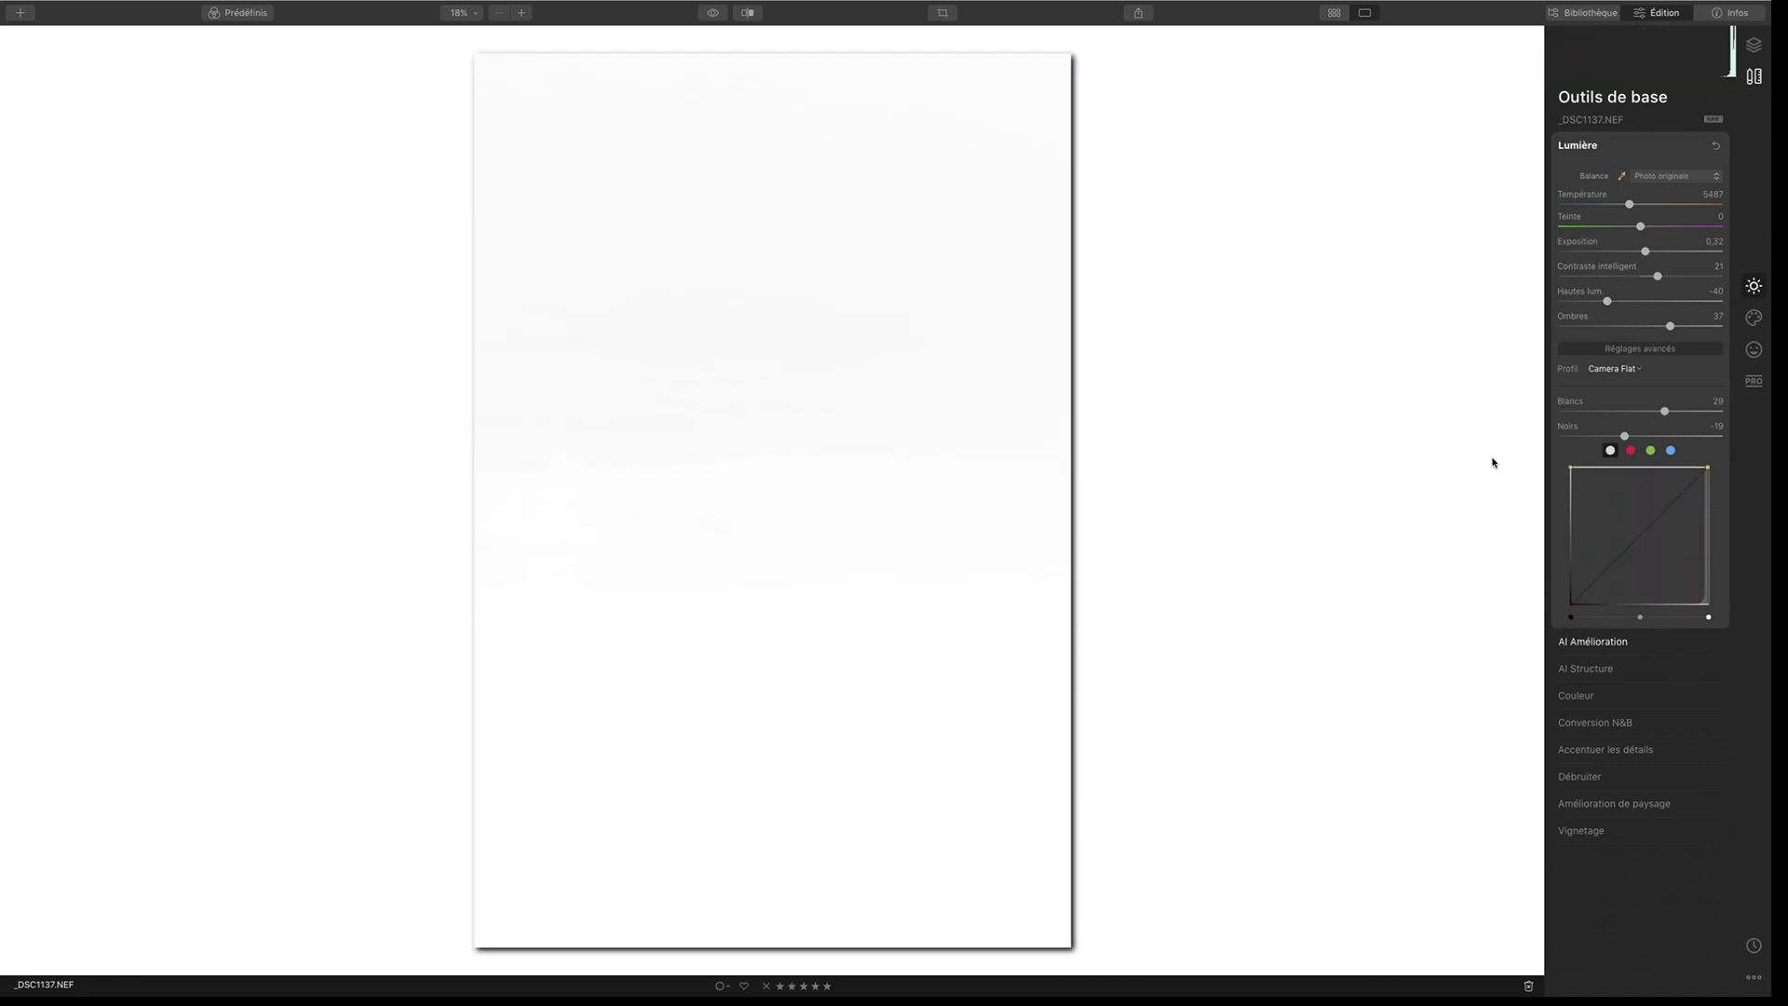
{"action": "left_click", "coordinate": [786, 451]}
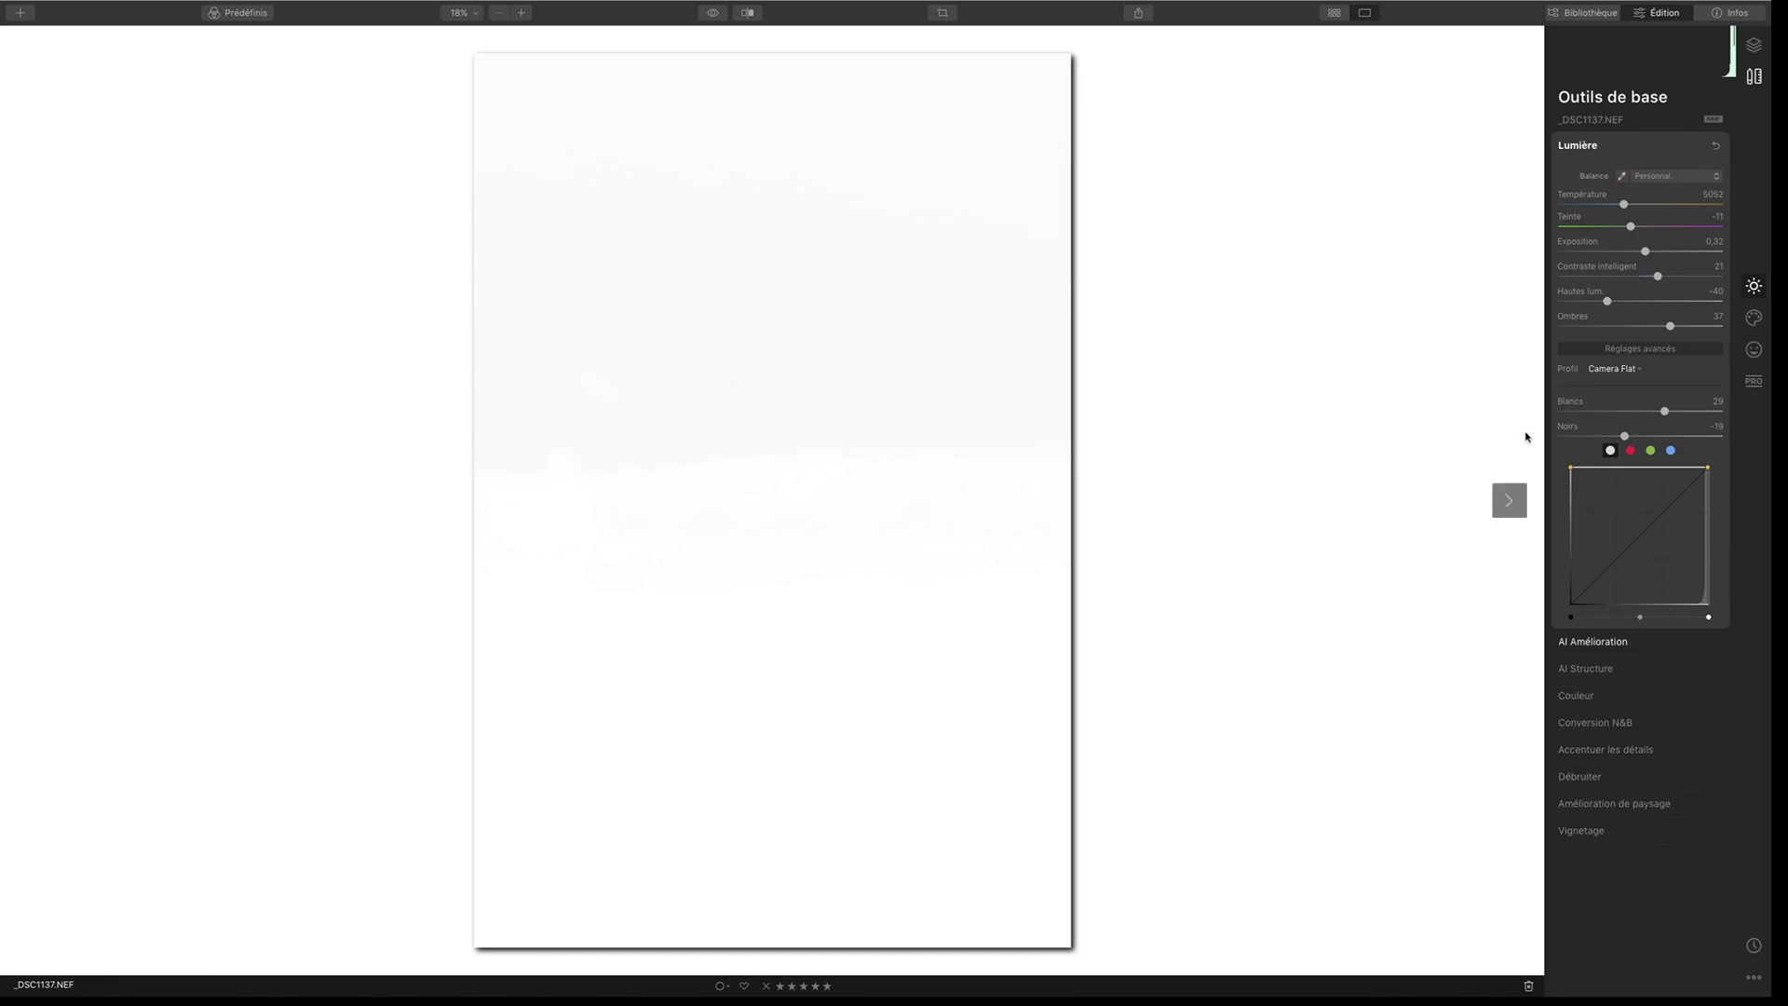
{"action": "left_click_drag", "start_coordinate": [1570, 471], "coordinate": [1557, 602]}
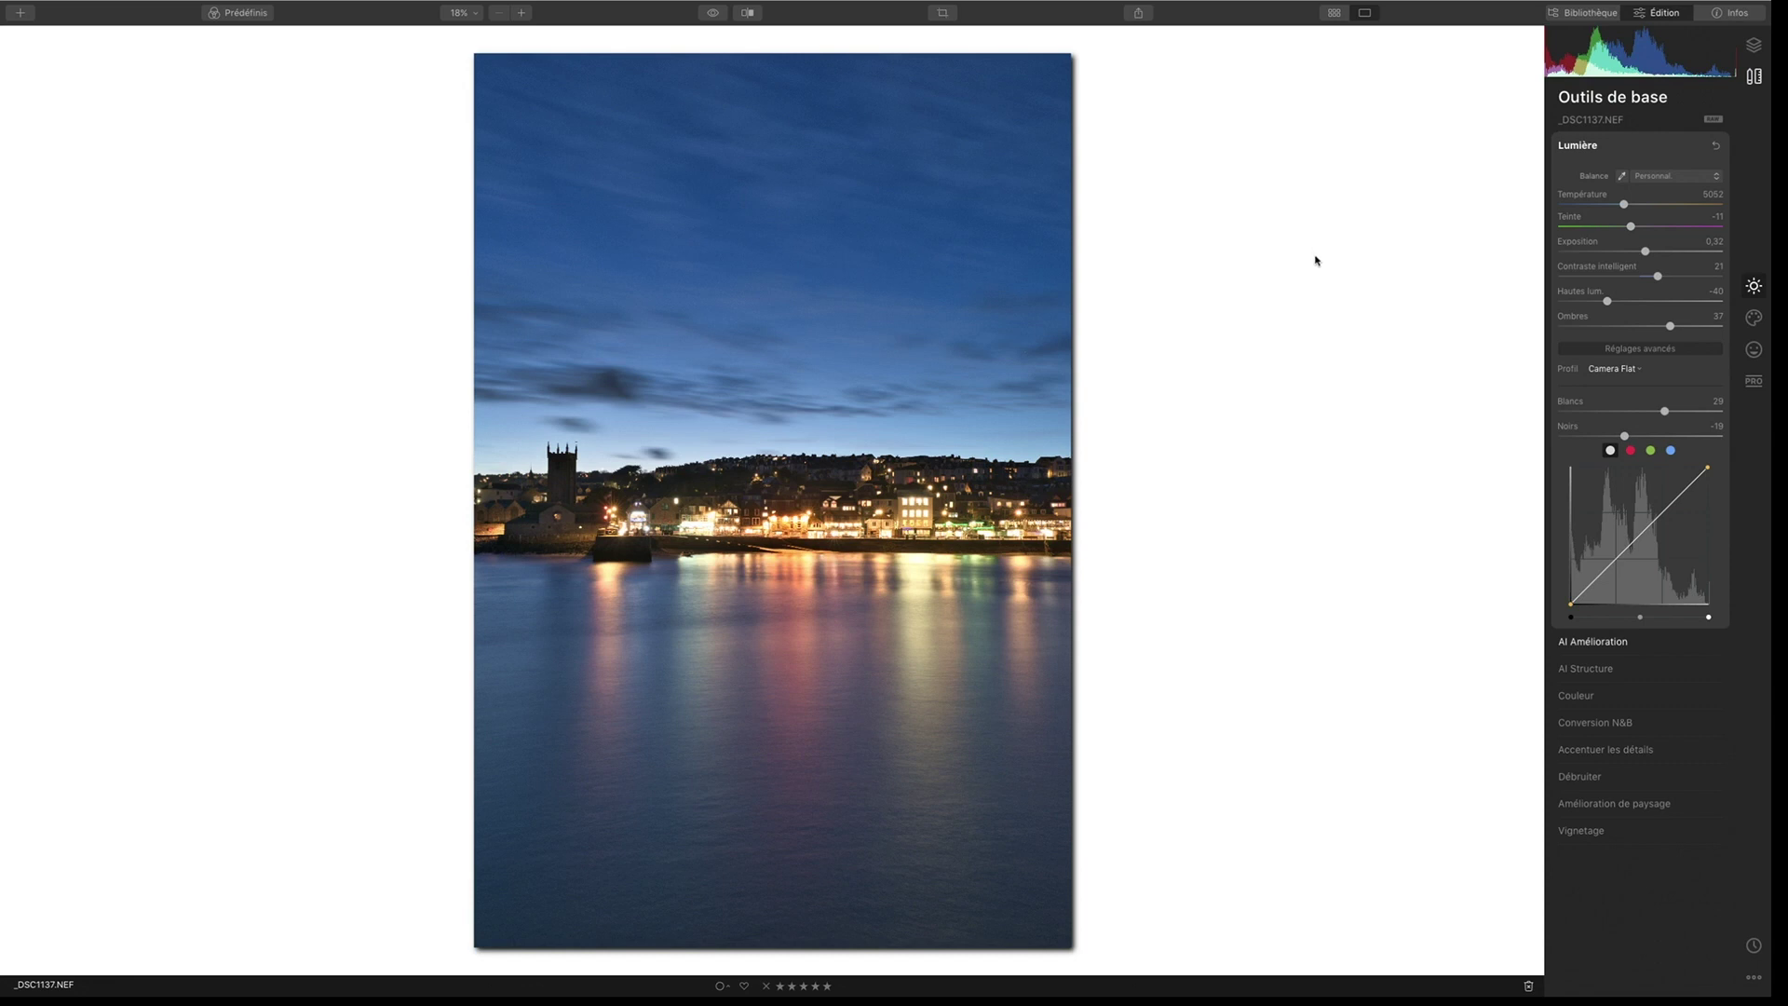
Step: Reset Exposition to 0,00 and compare the photo with the unedited original
{"action": "double_click", "coordinate": [1646, 252]}
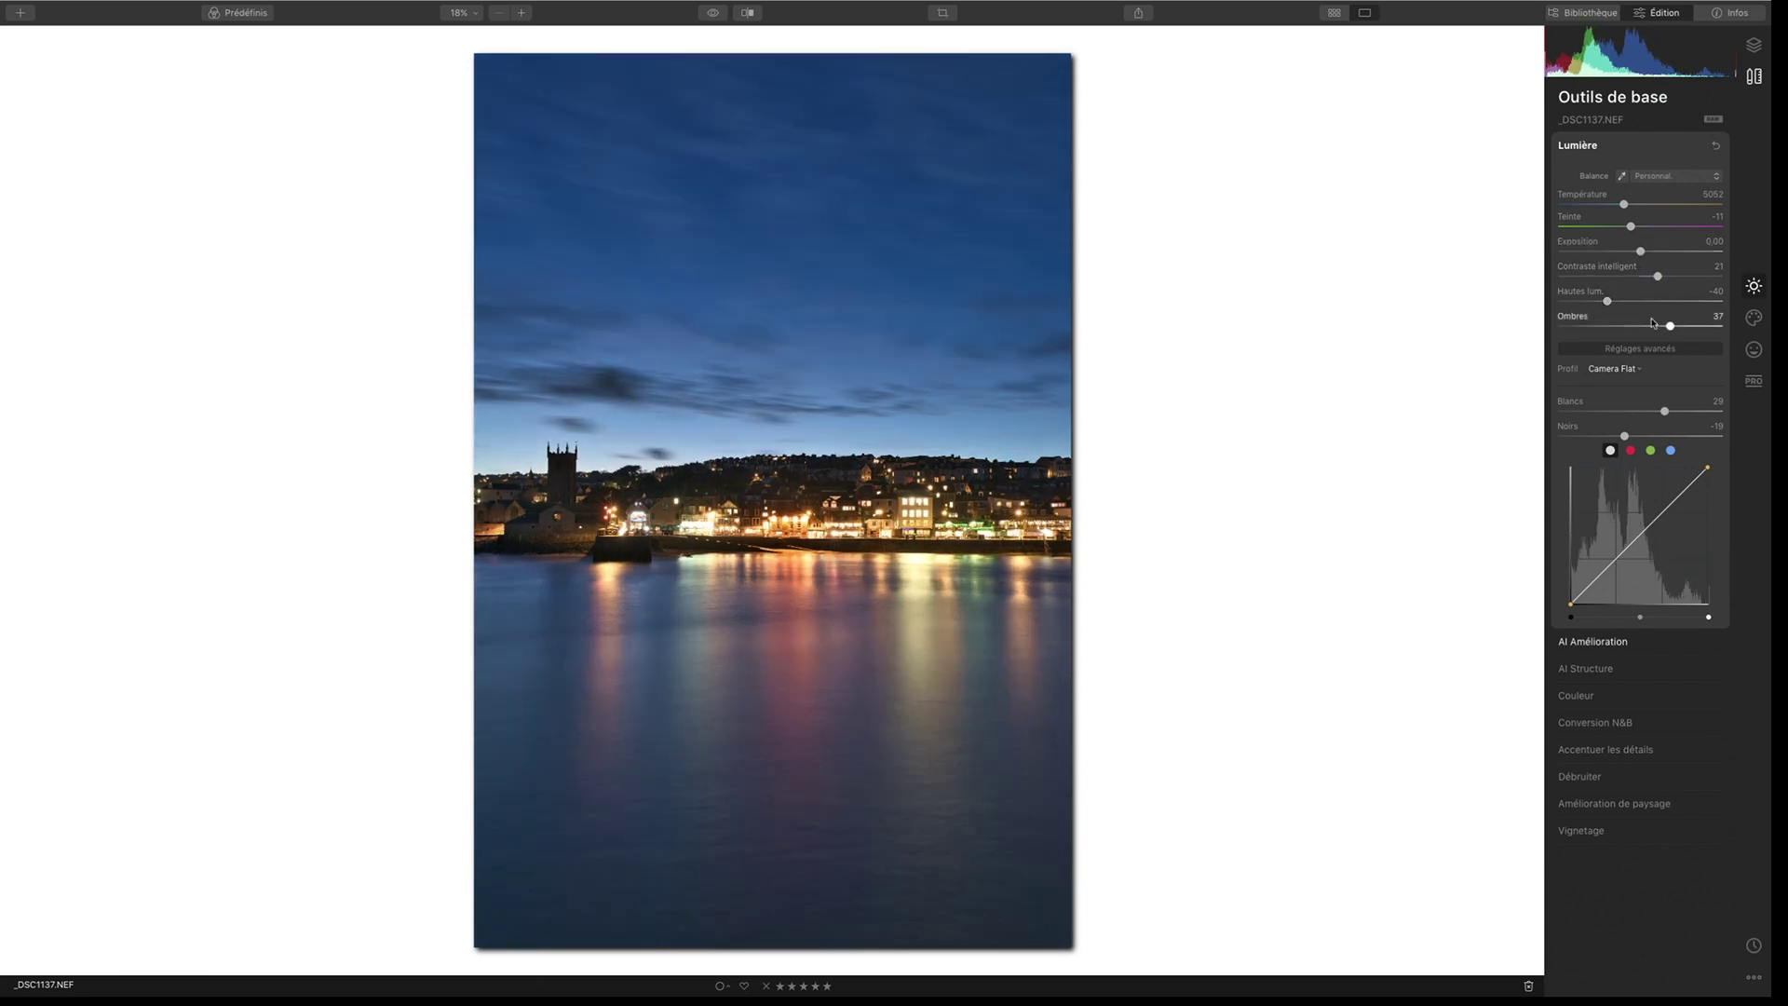
{"action": "left_click", "coordinate": [713, 15]}
{"action": "left_click", "coordinate": [710, 15]}
Step: Export the photo as _DSC1137 to Catalogue 1 as an uncompressed 16-bit TIFF in ProPhoto RGB at 300 pixels/inch
{"action": "left_click", "coordinate": [1138, 12]}
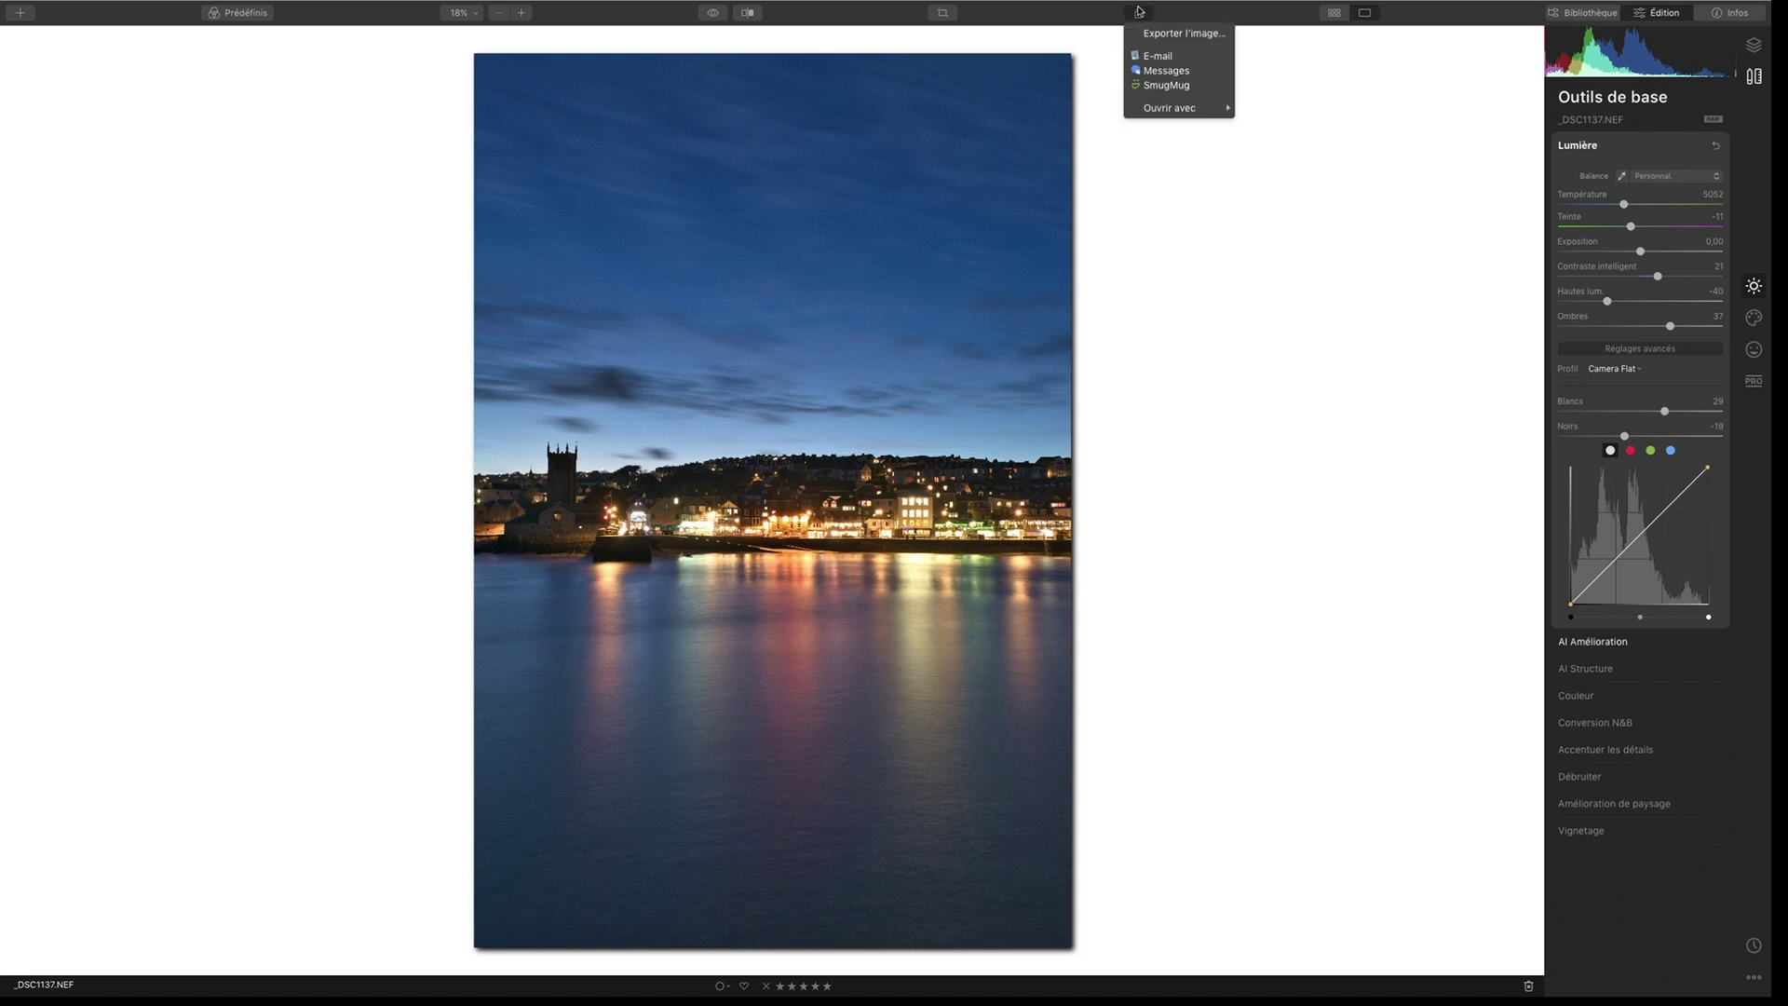
{"action": "left_click", "coordinate": [1176, 33]}
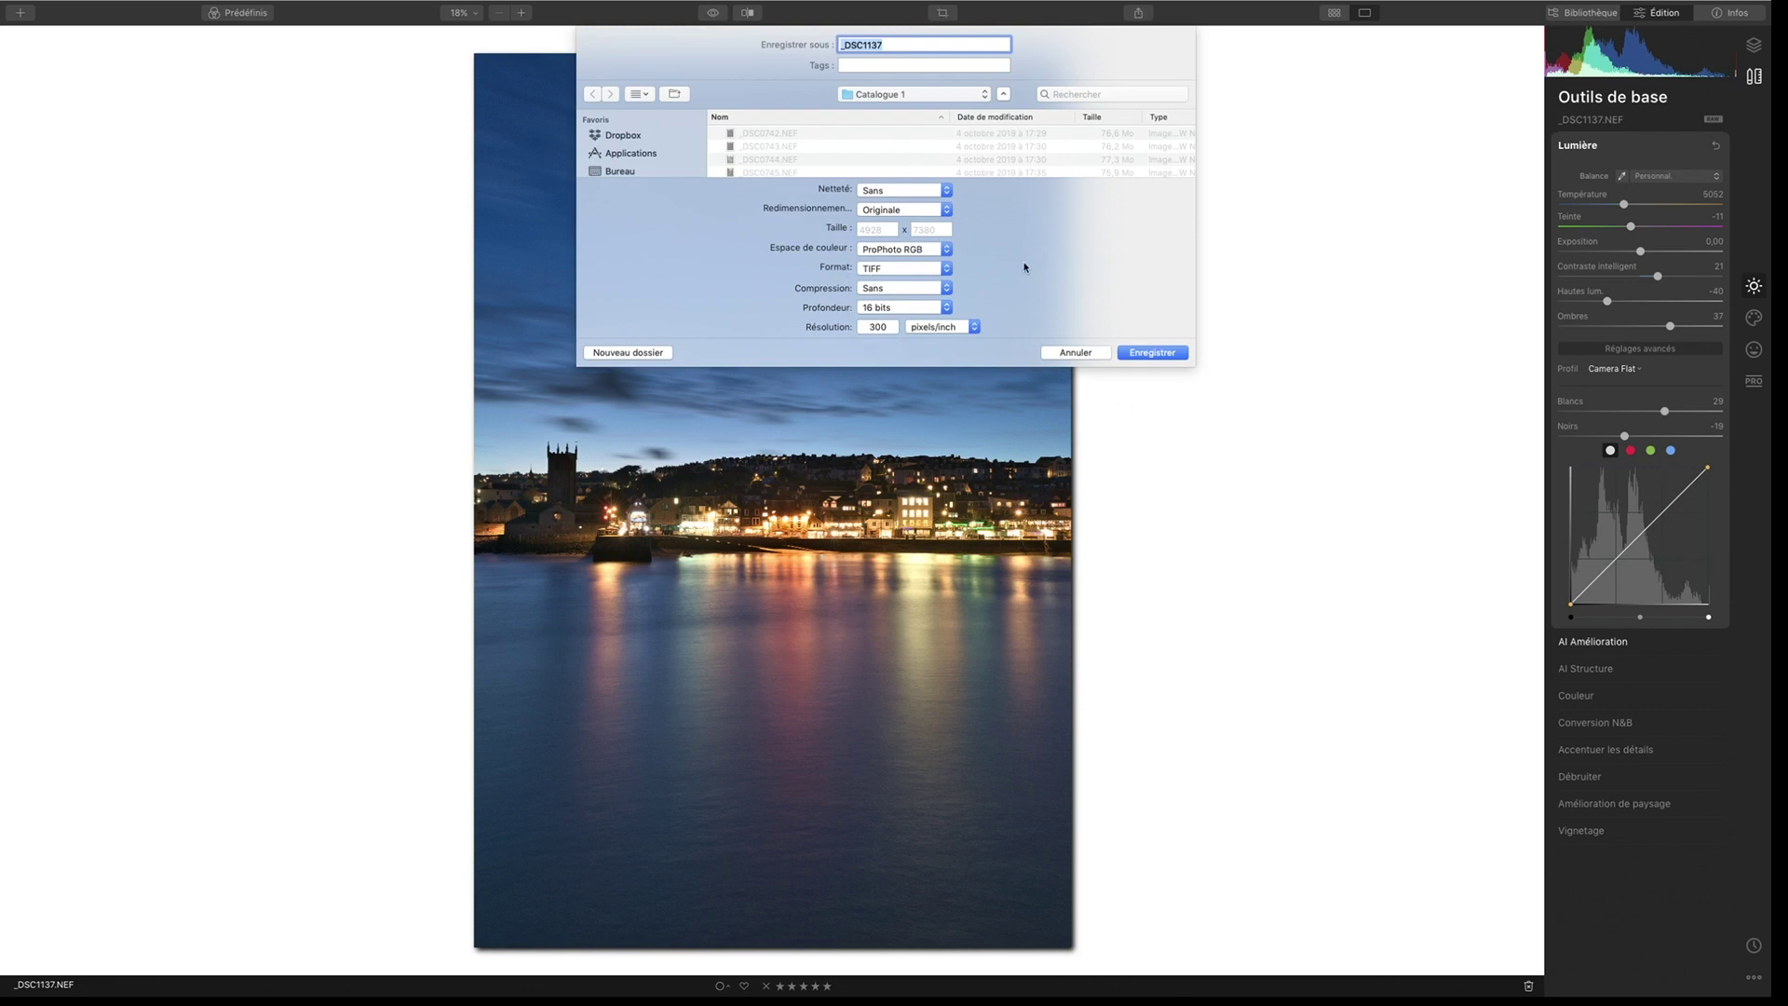
{"action": "left_click", "coordinate": [1163, 353]}
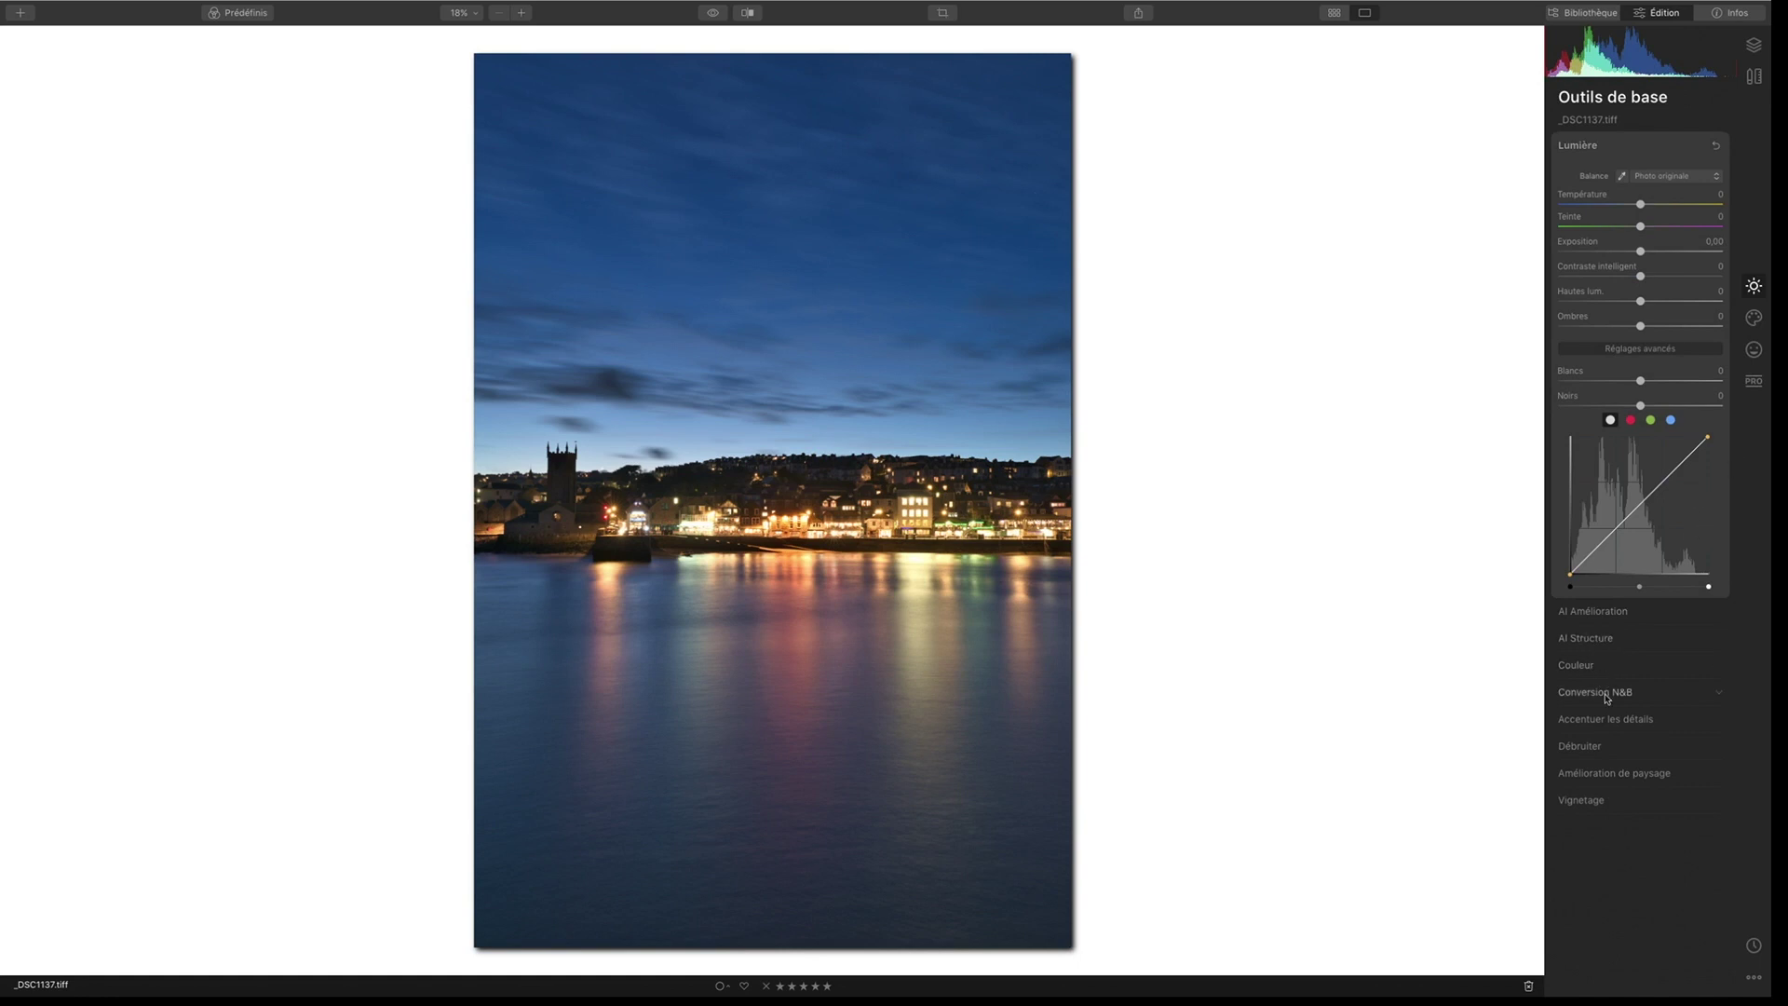
Step: In the Couleur tool's advanced settings for _DSC1137.tiff, set the orange range's Luminance to 39 and Saturation to -71
{"action": "left_click", "coordinate": [1591, 669]}
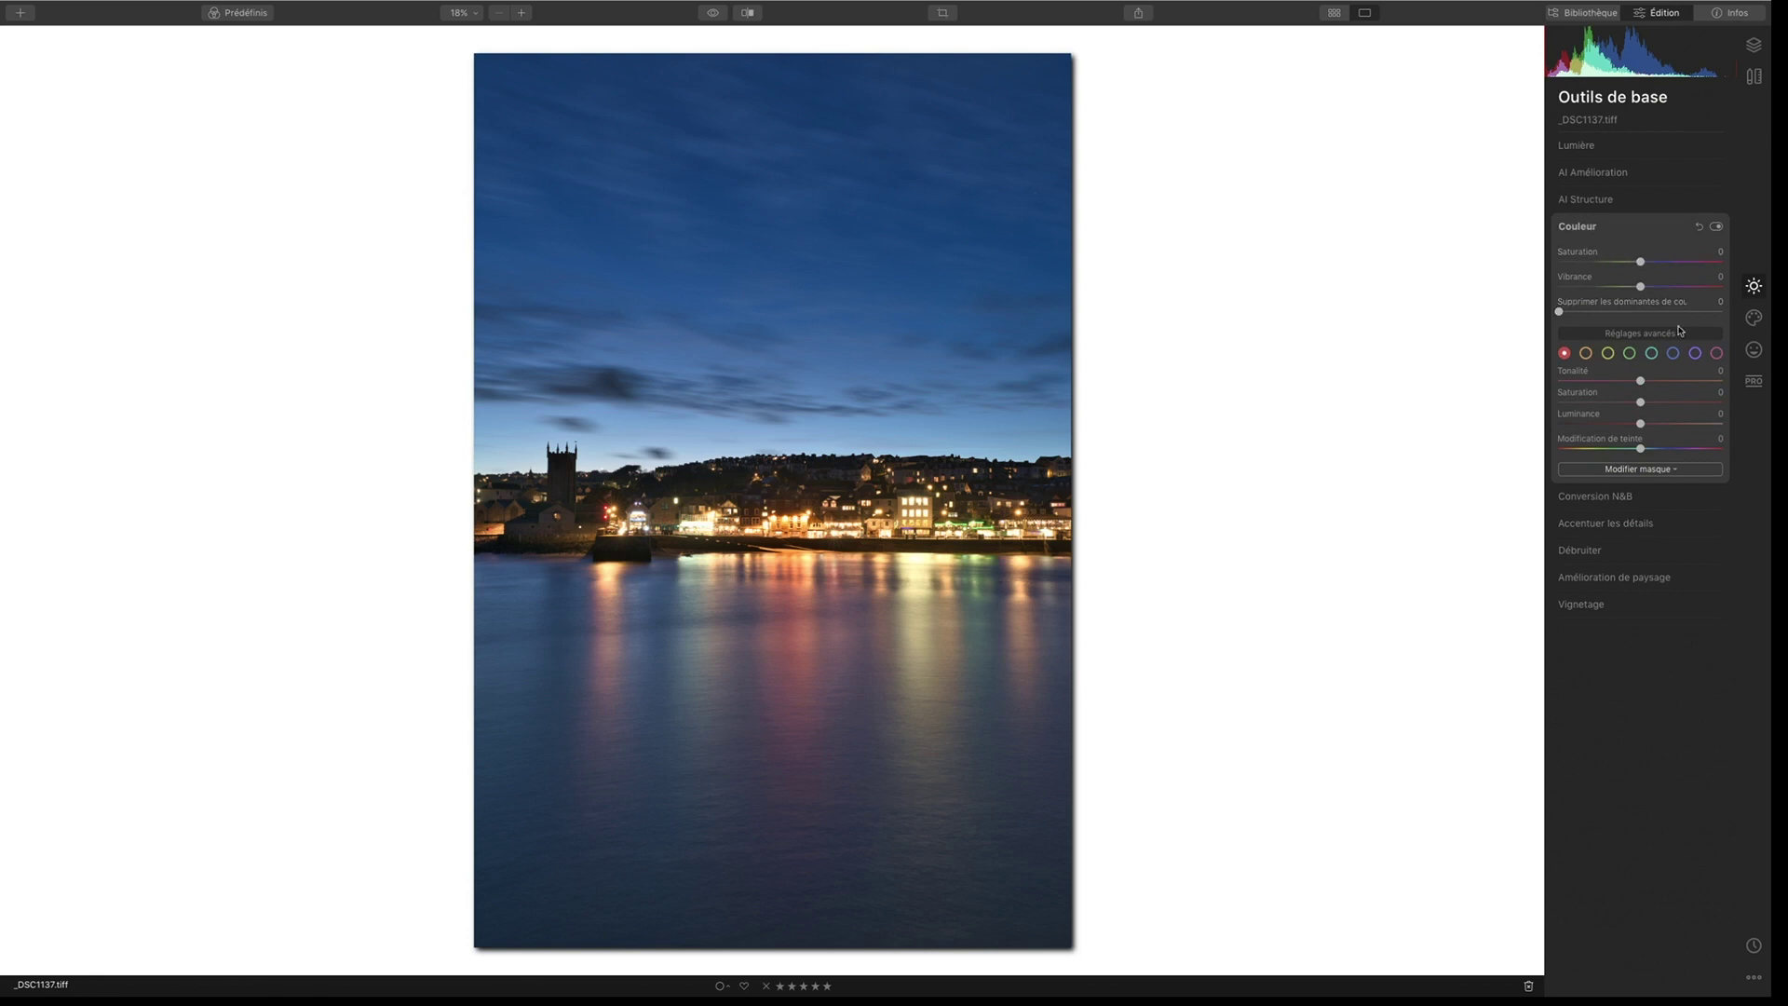
{"action": "left_click", "coordinate": [1586, 353]}
{"action": "left_click", "coordinate": [1608, 354]}
{"action": "left_click", "coordinate": [1587, 354]}
{"action": "left_click", "coordinate": [1608, 355]}
{"action": "left_click", "coordinate": [1586, 354]}
{"action": "left_click", "coordinate": [1609, 359]}
{"action": "left_click", "coordinate": [1590, 356]}
{"action": "left_click_drag", "start_coordinate": [1651, 426], "coordinate": [1674, 428]}
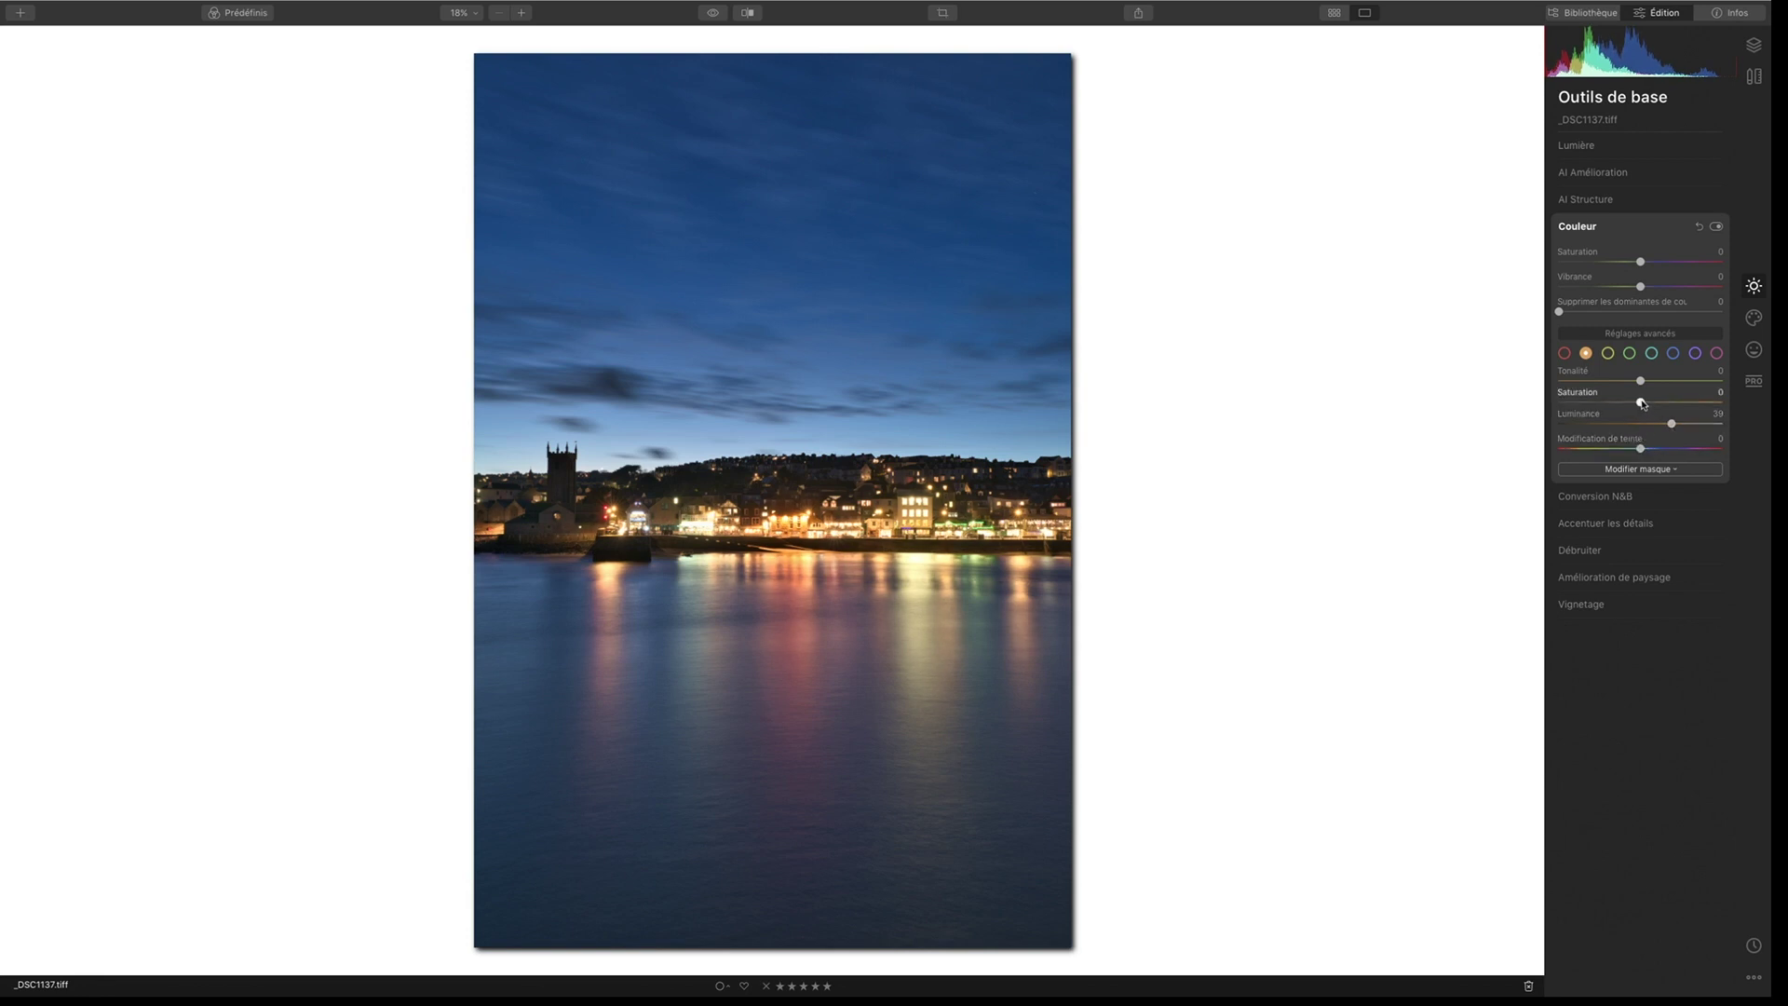
{"action": "left_click_drag", "start_coordinate": [1641, 403], "coordinate": [1604, 404]}
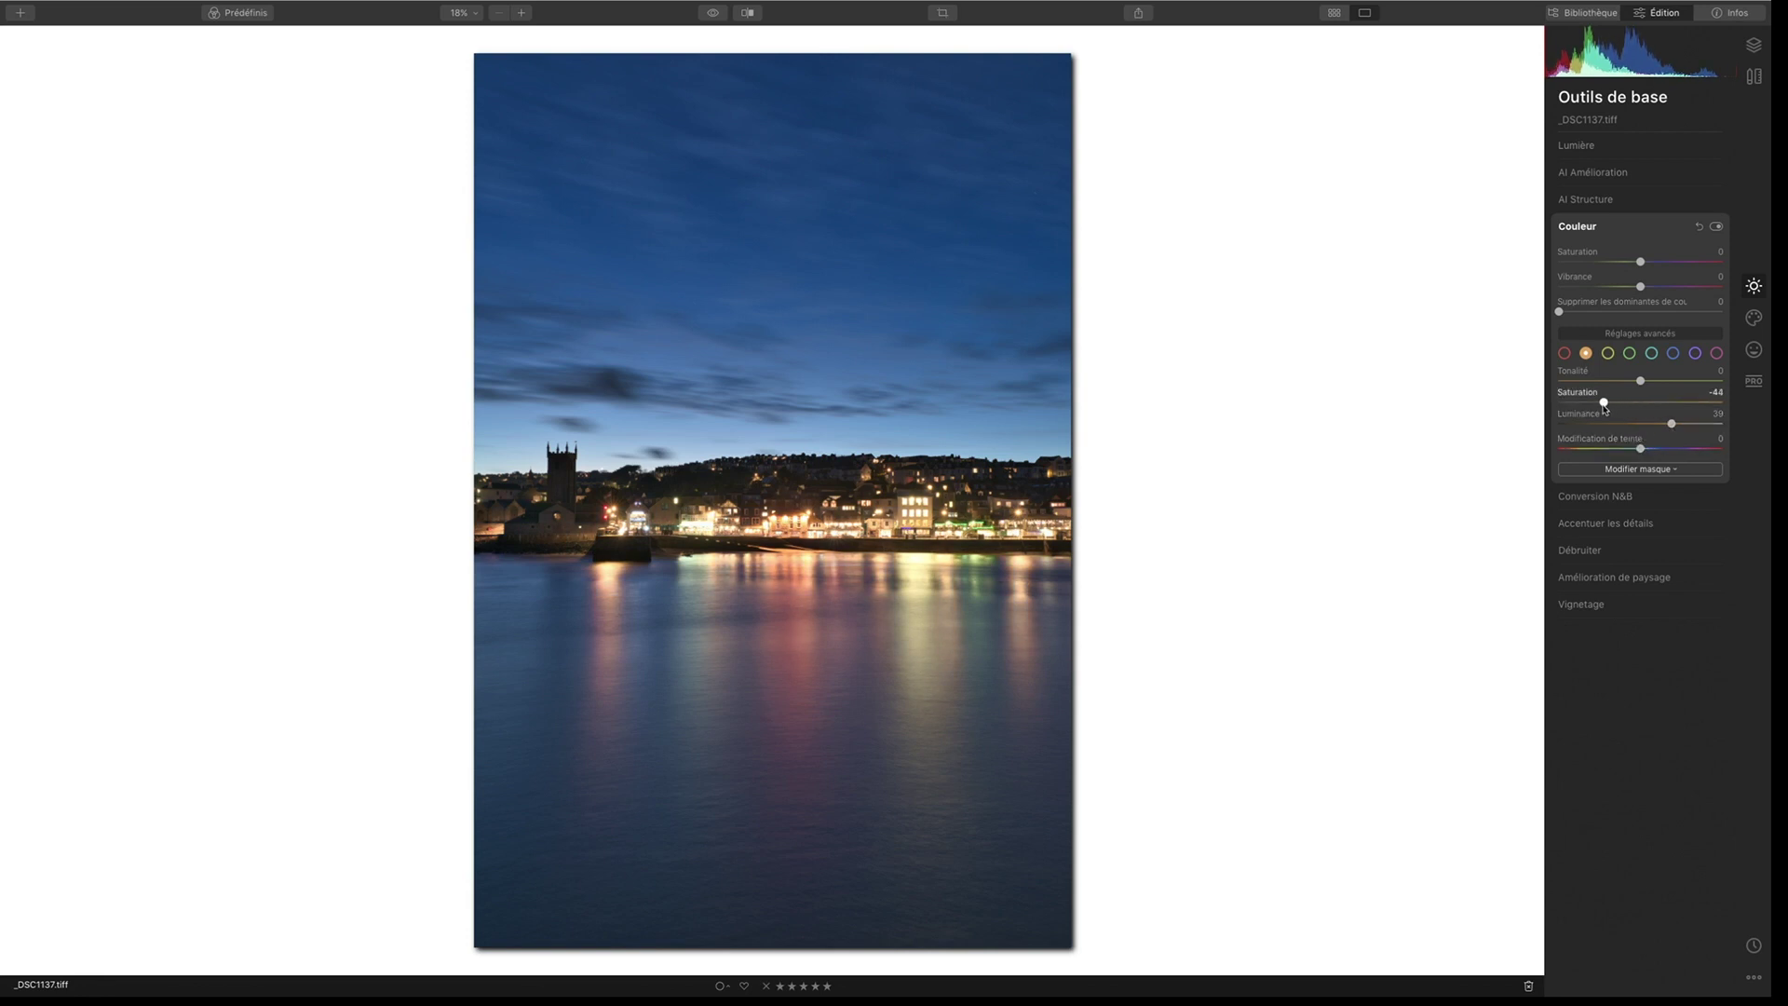
{"action": "left_click_drag", "start_coordinate": [1604, 403], "coordinate": [1581, 402]}
Step: Compare the town lights with the Couleur adjustments switched off and on
{"action": "left_click", "coordinate": [1716, 228]}
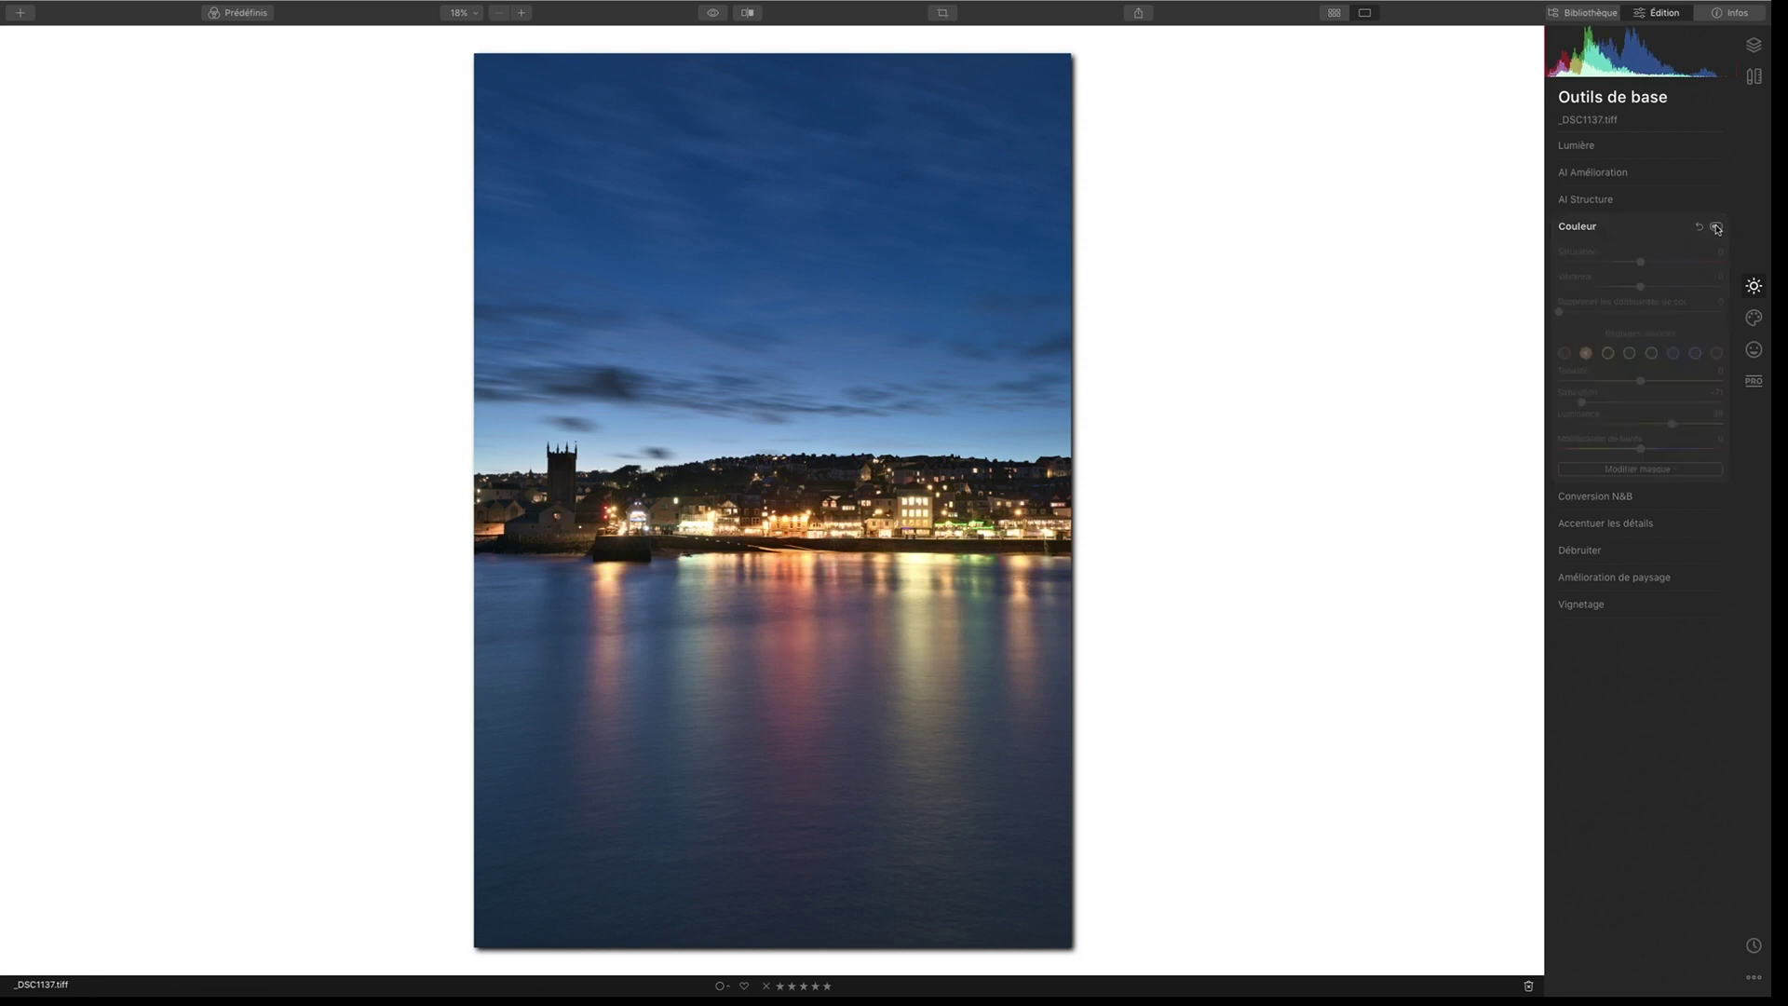
{"action": "left_click", "coordinate": [1717, 227]}
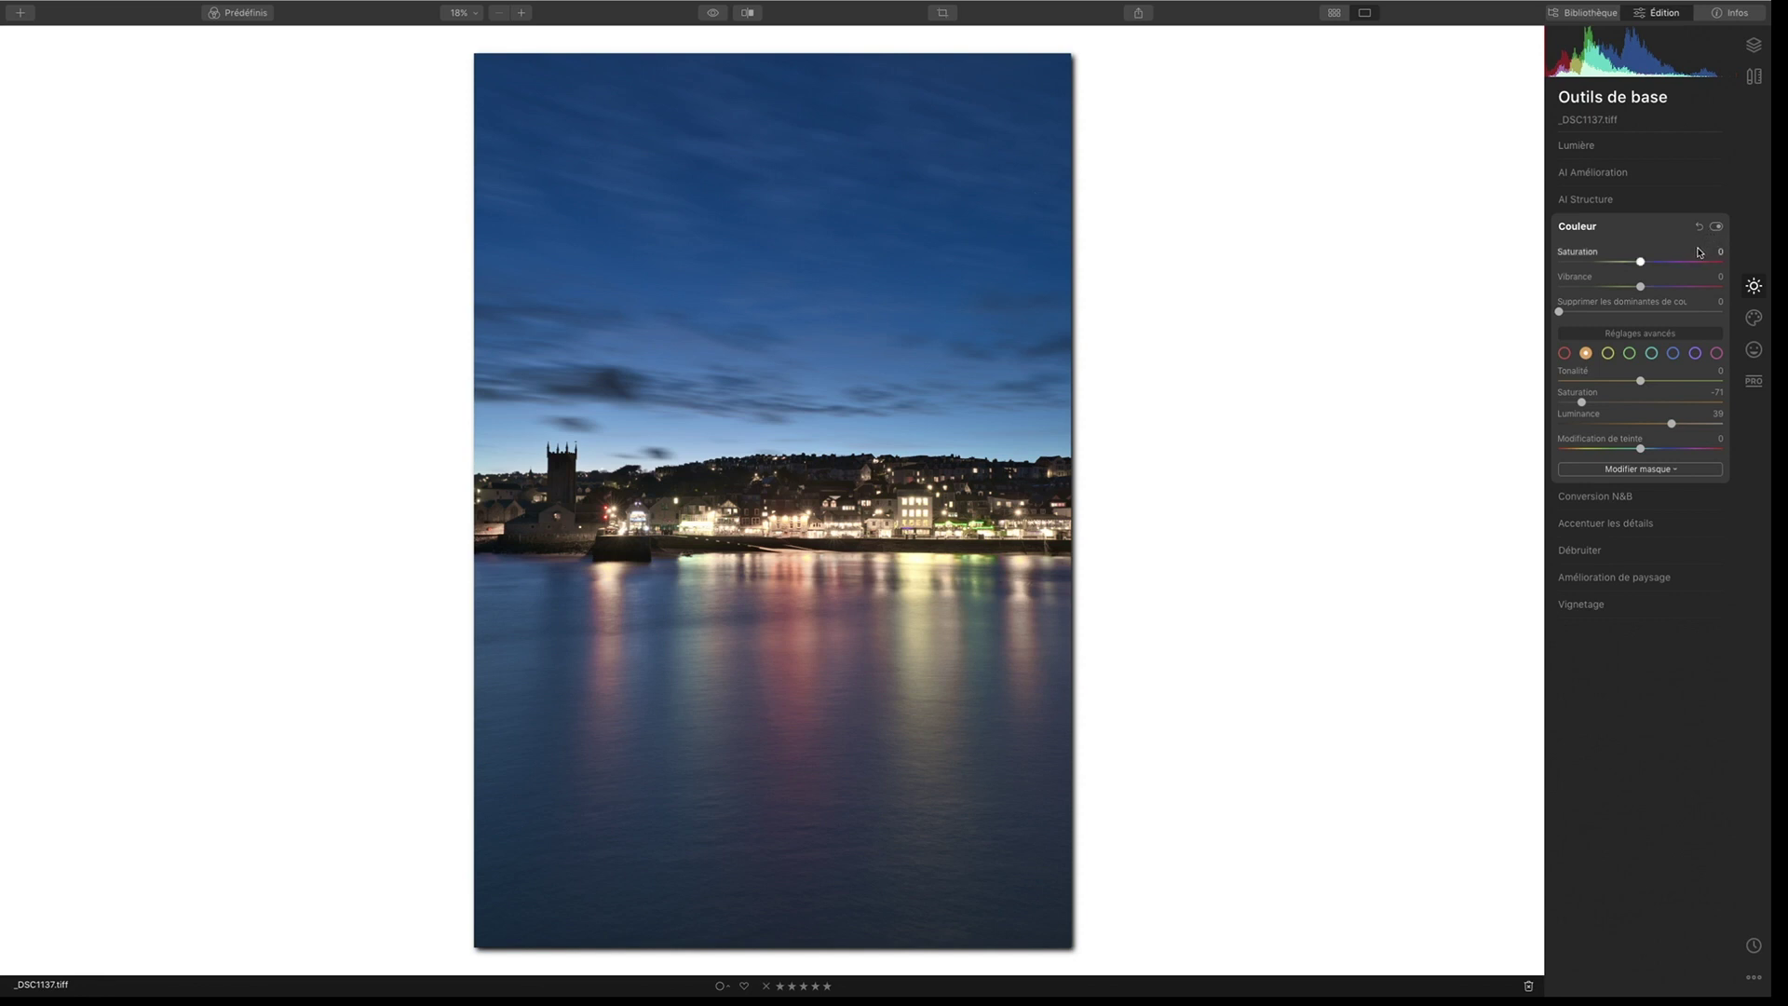
{"action": "left_click", "coordinate": [1716, 230]}
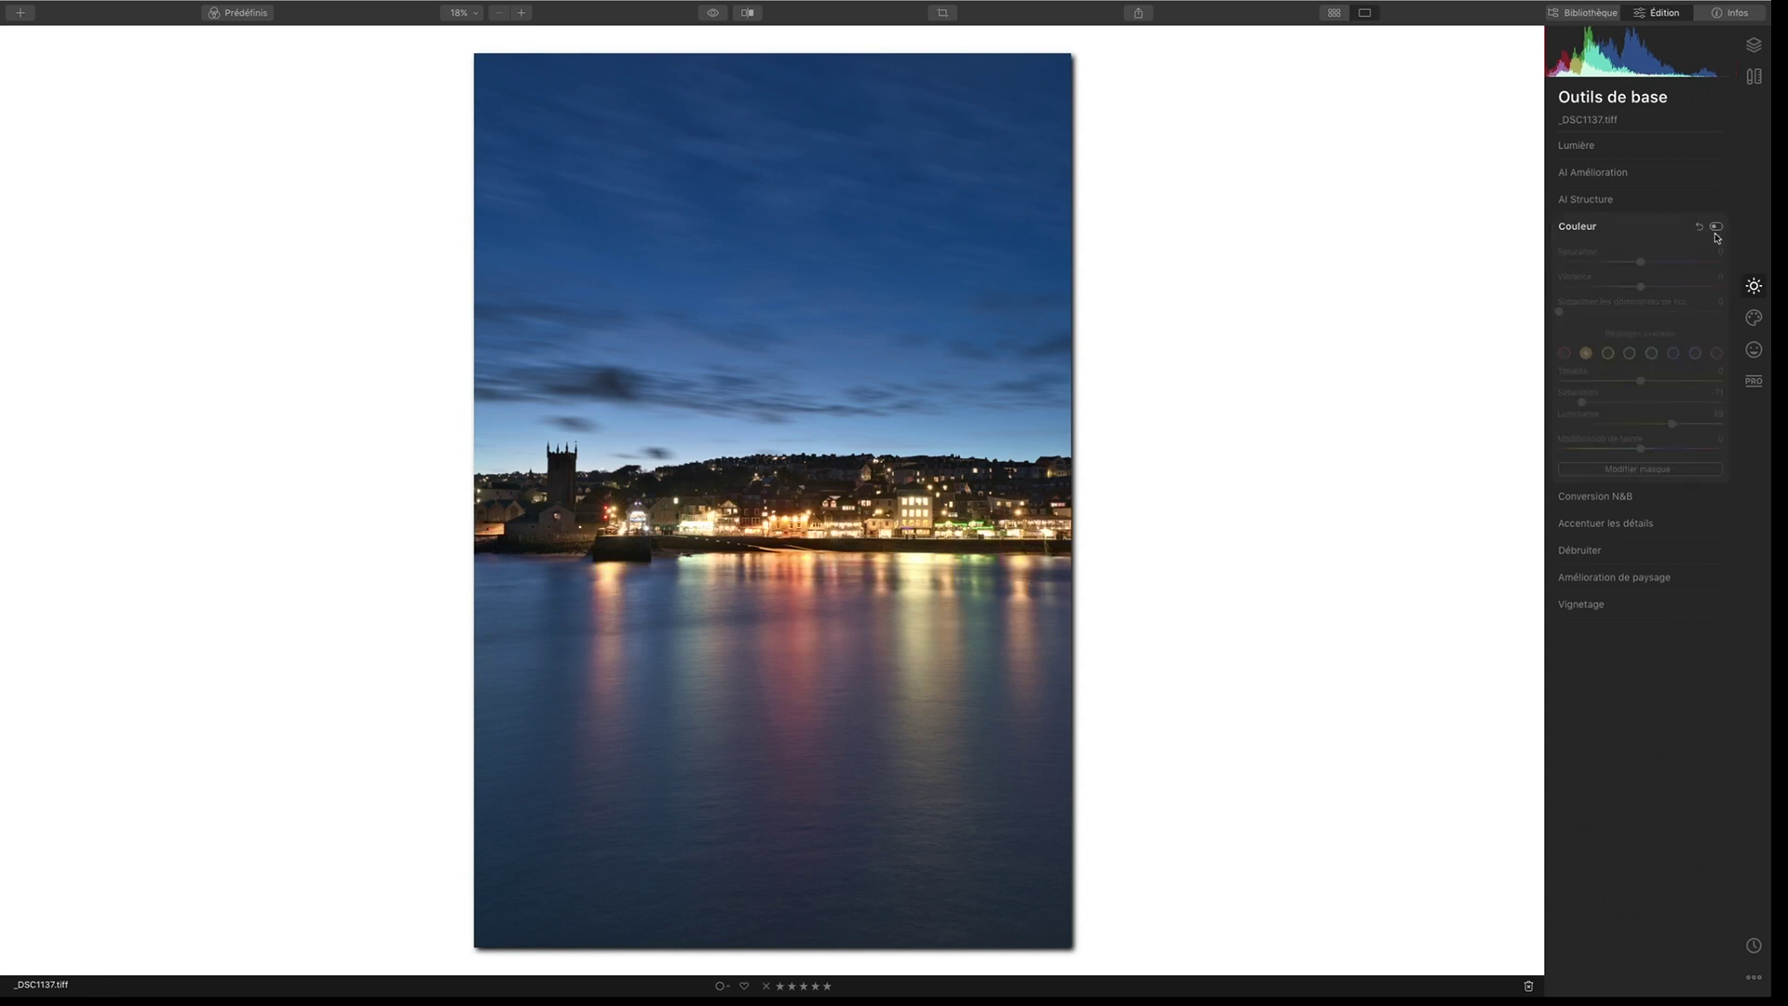
{"action": "left_click", "coordinate": [1717, 229]}
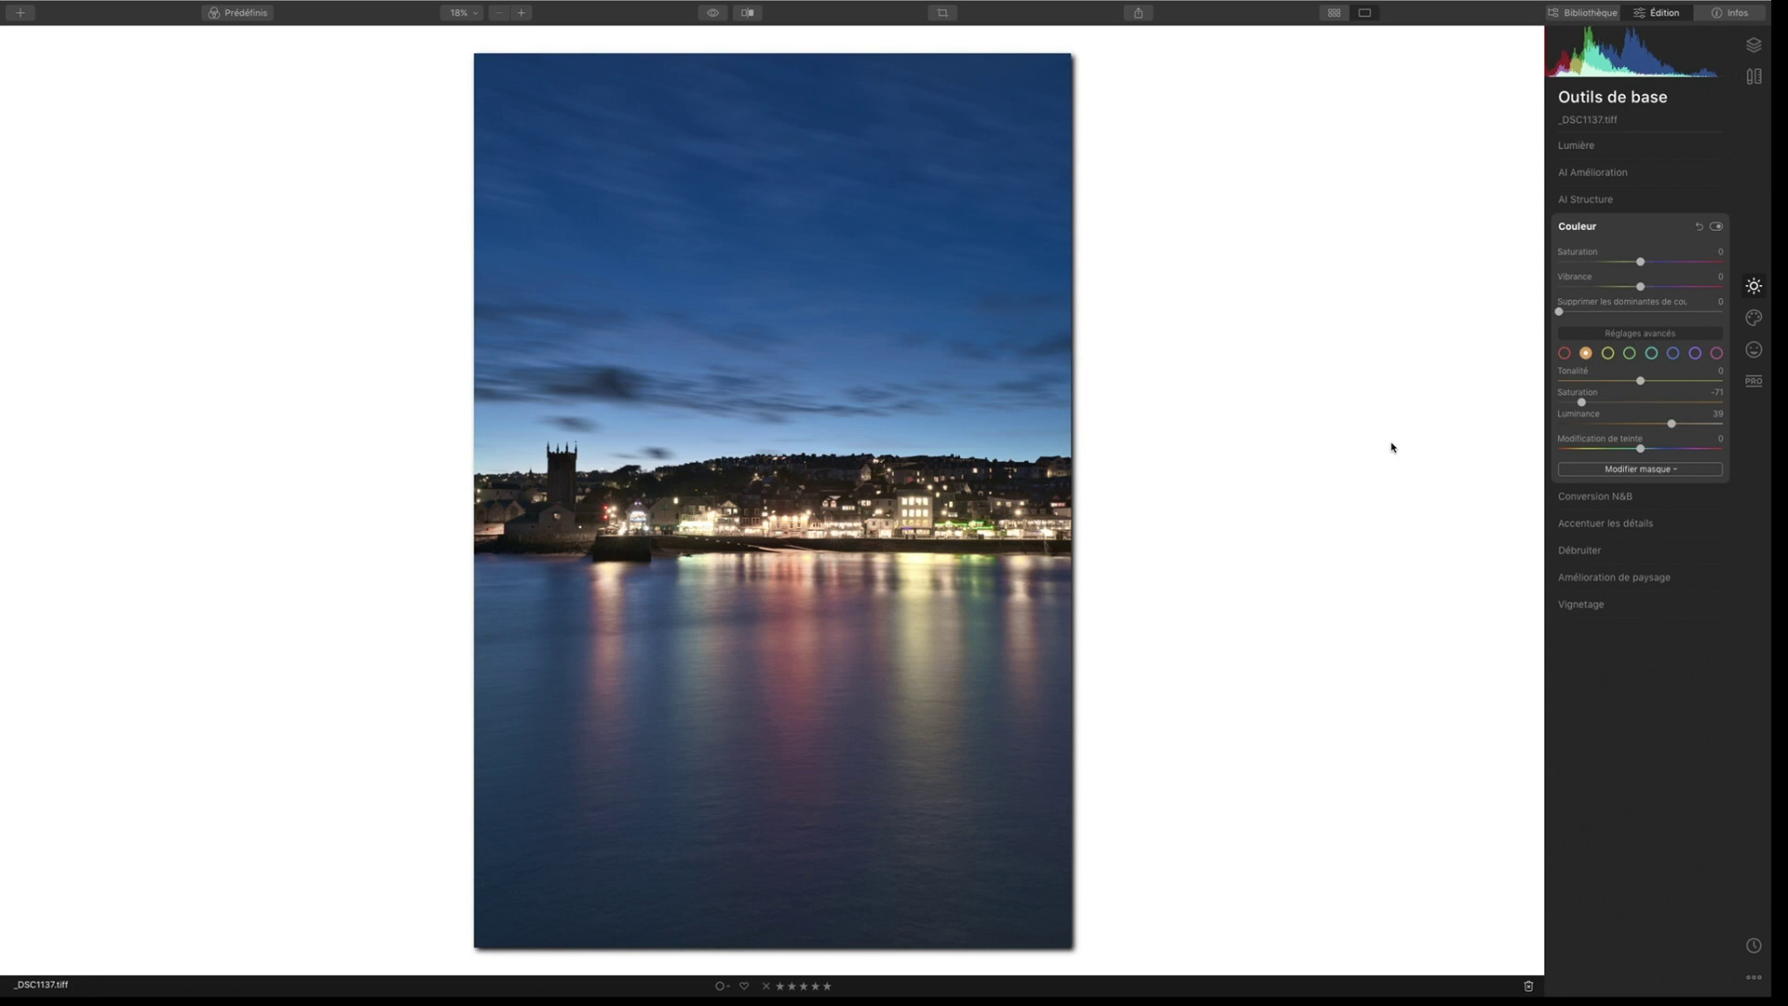
Step: Adjust the yellow range's Saturation and Luminance, and set the red range's Saturation to -33 and Luminance to 22
{"action": "left_click", "coordinate": [1608, 353]}
{"action": "left_click_drag", "start_coordinate": [1641, 403], "coordinate": [1673, 425]}
{"action": "left_click", "coordinate": [1564, 354]}
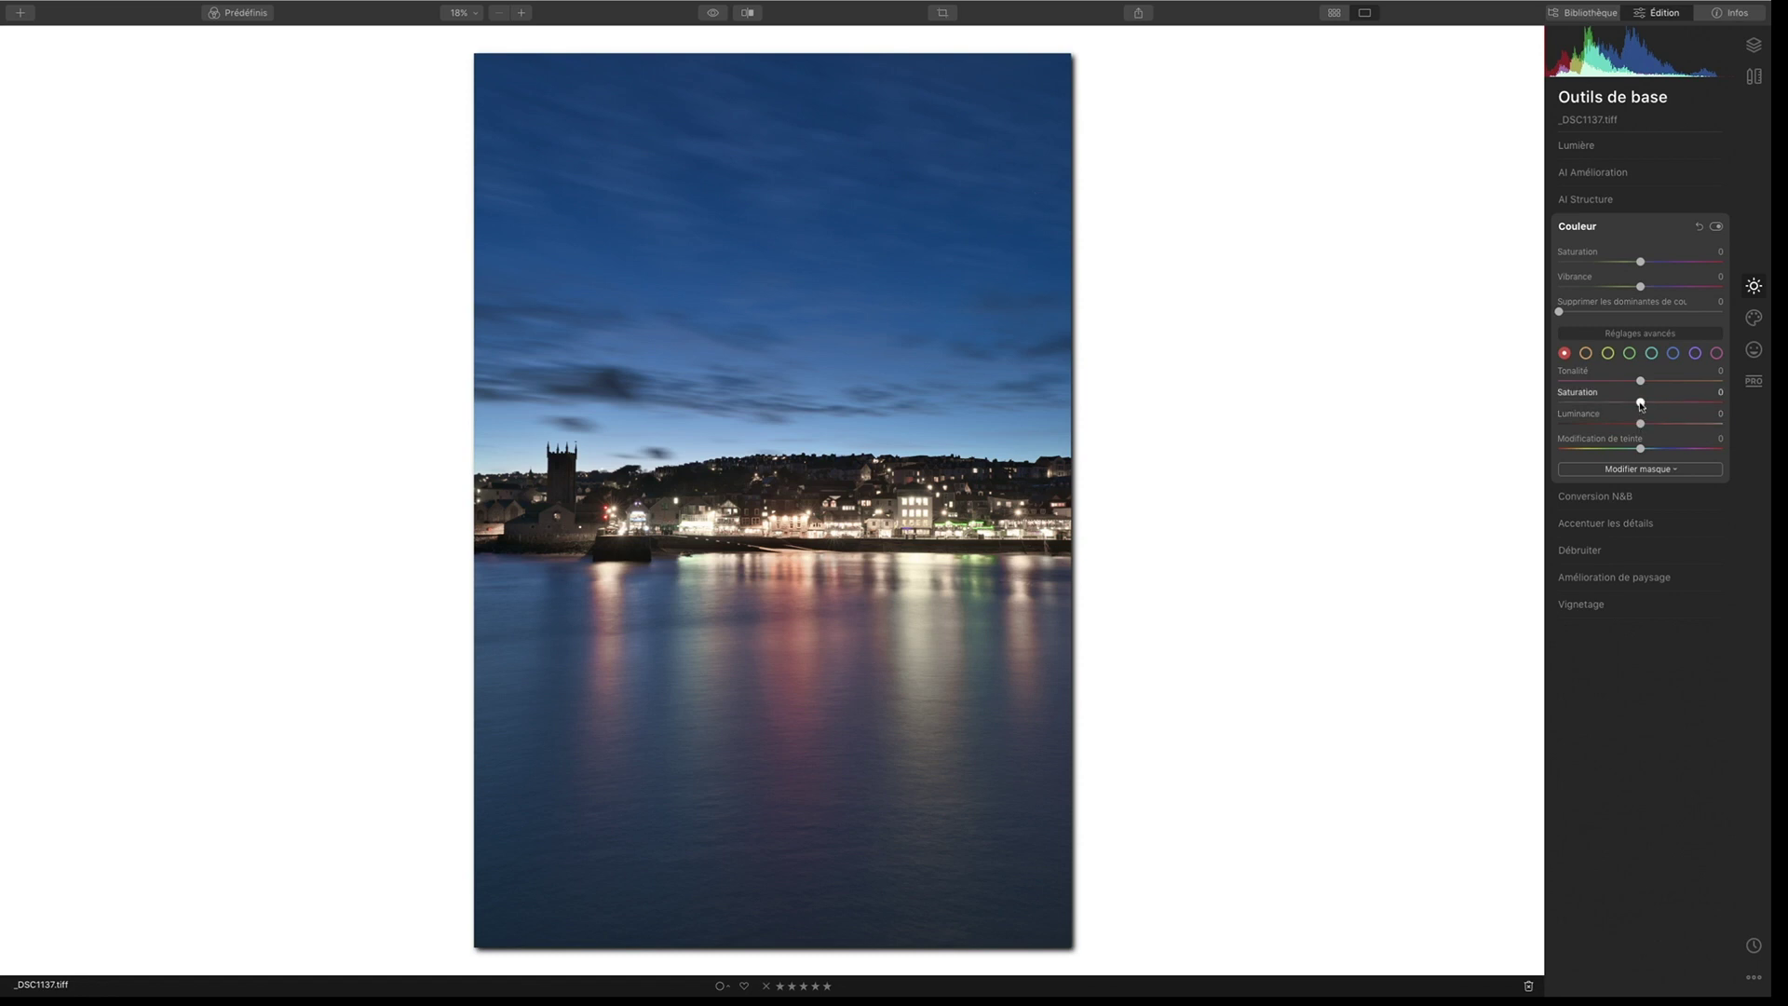
{"action": "mouse_move", "coordinate": [1641, 404]}
{"action": "left_mouse_down"}
{"action": "mouse_move", "coordinate": [1613, 403]}
{"action": "mouse_move", "coordinate": [1659, 425]}
{"action": "left_mouse_up"}
Step: Compare the colour-corrected TIFF with its unedited version
{"action": "left_click", "coordinate": [713, 14]}
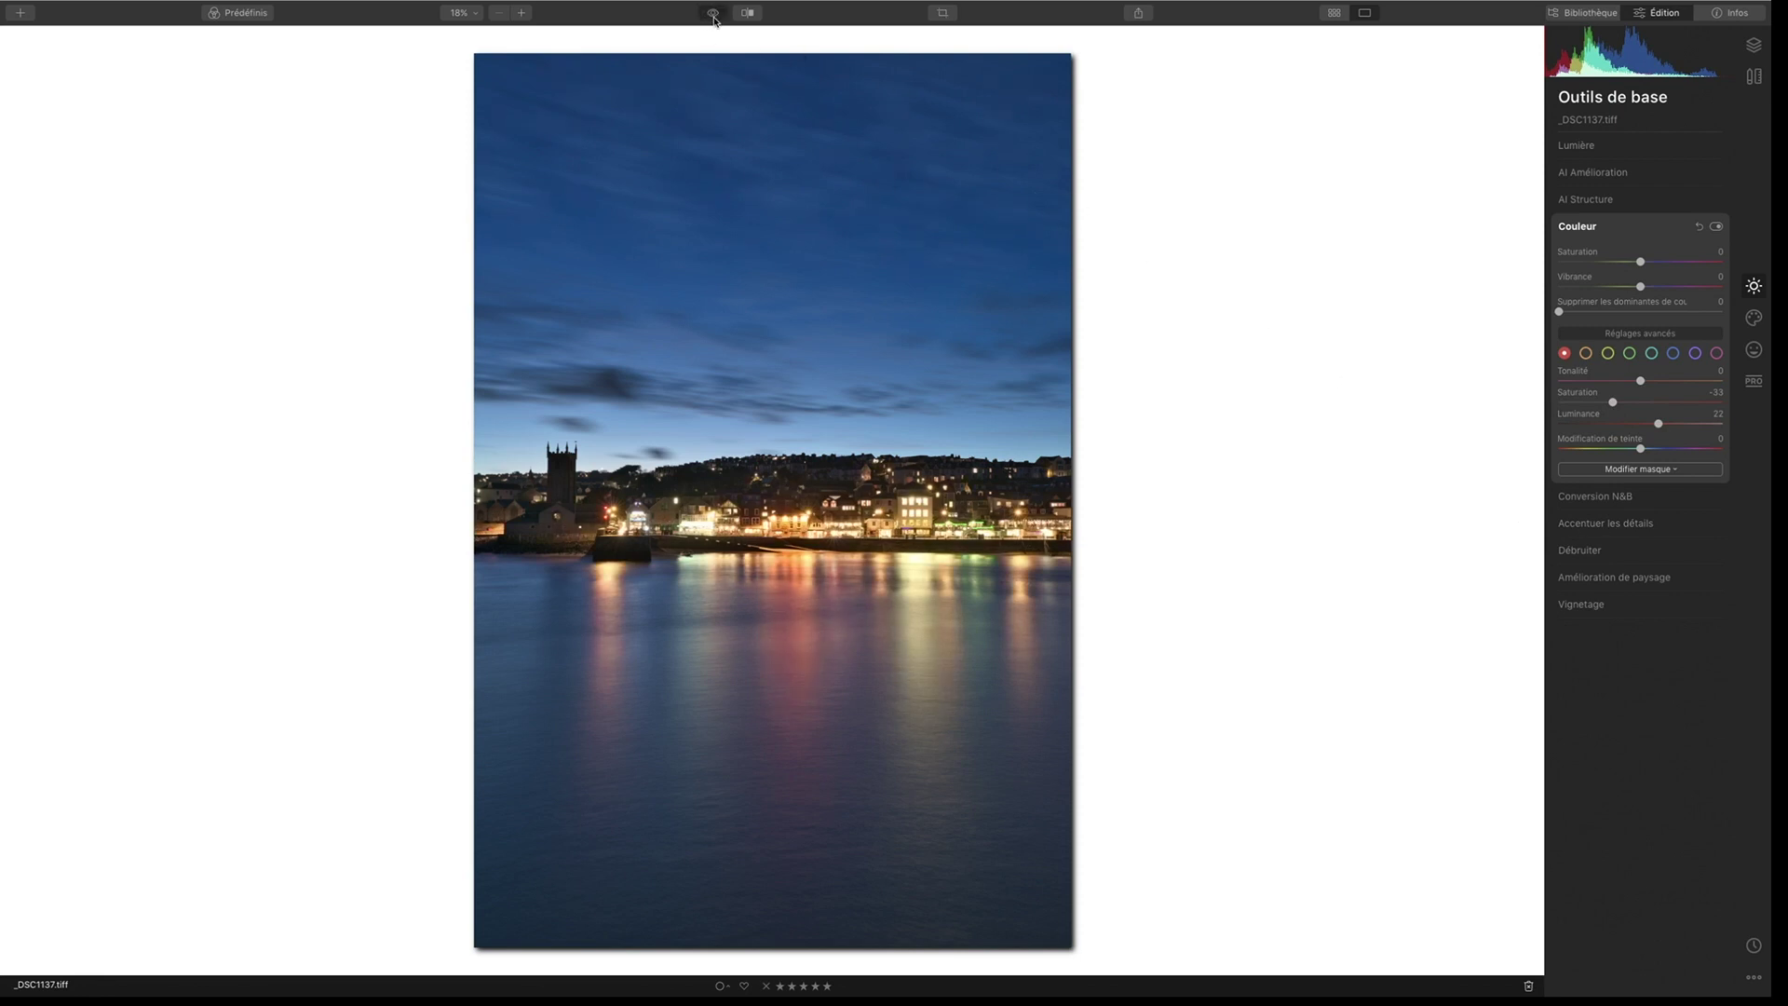
{"action": "left_click", "coordinate": [714, 14]}
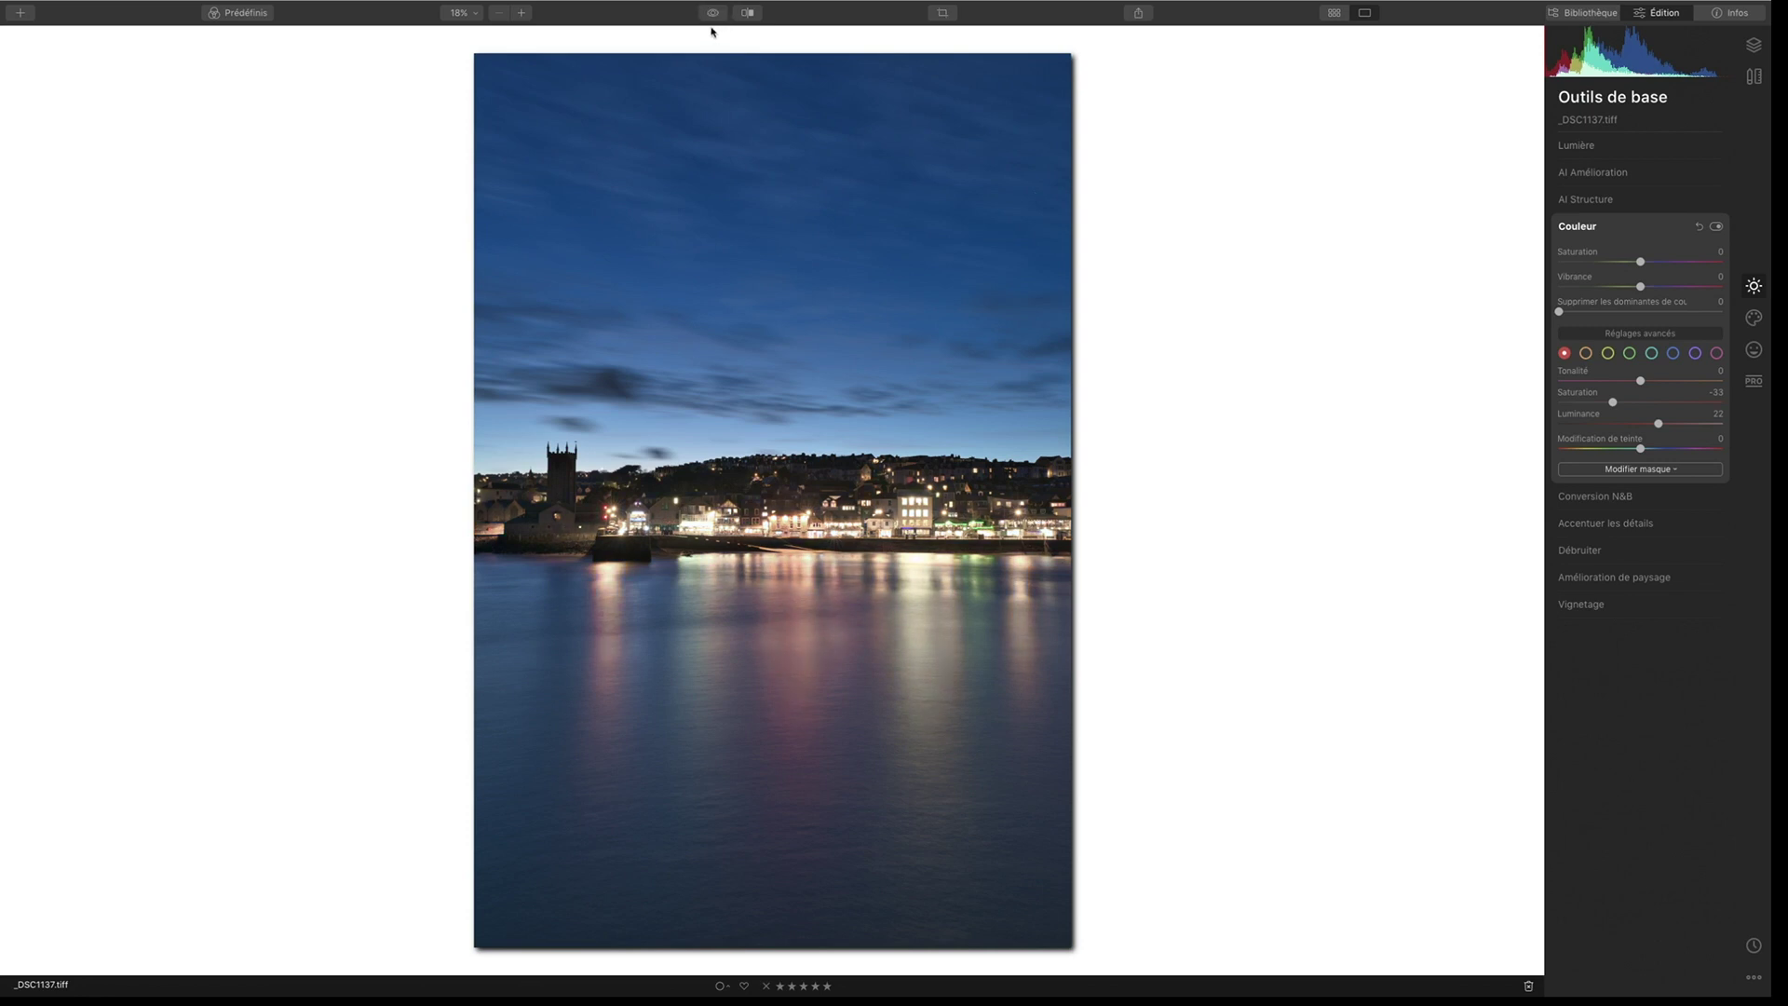
{"action": "left_click", "coordinate": [714, 14]}
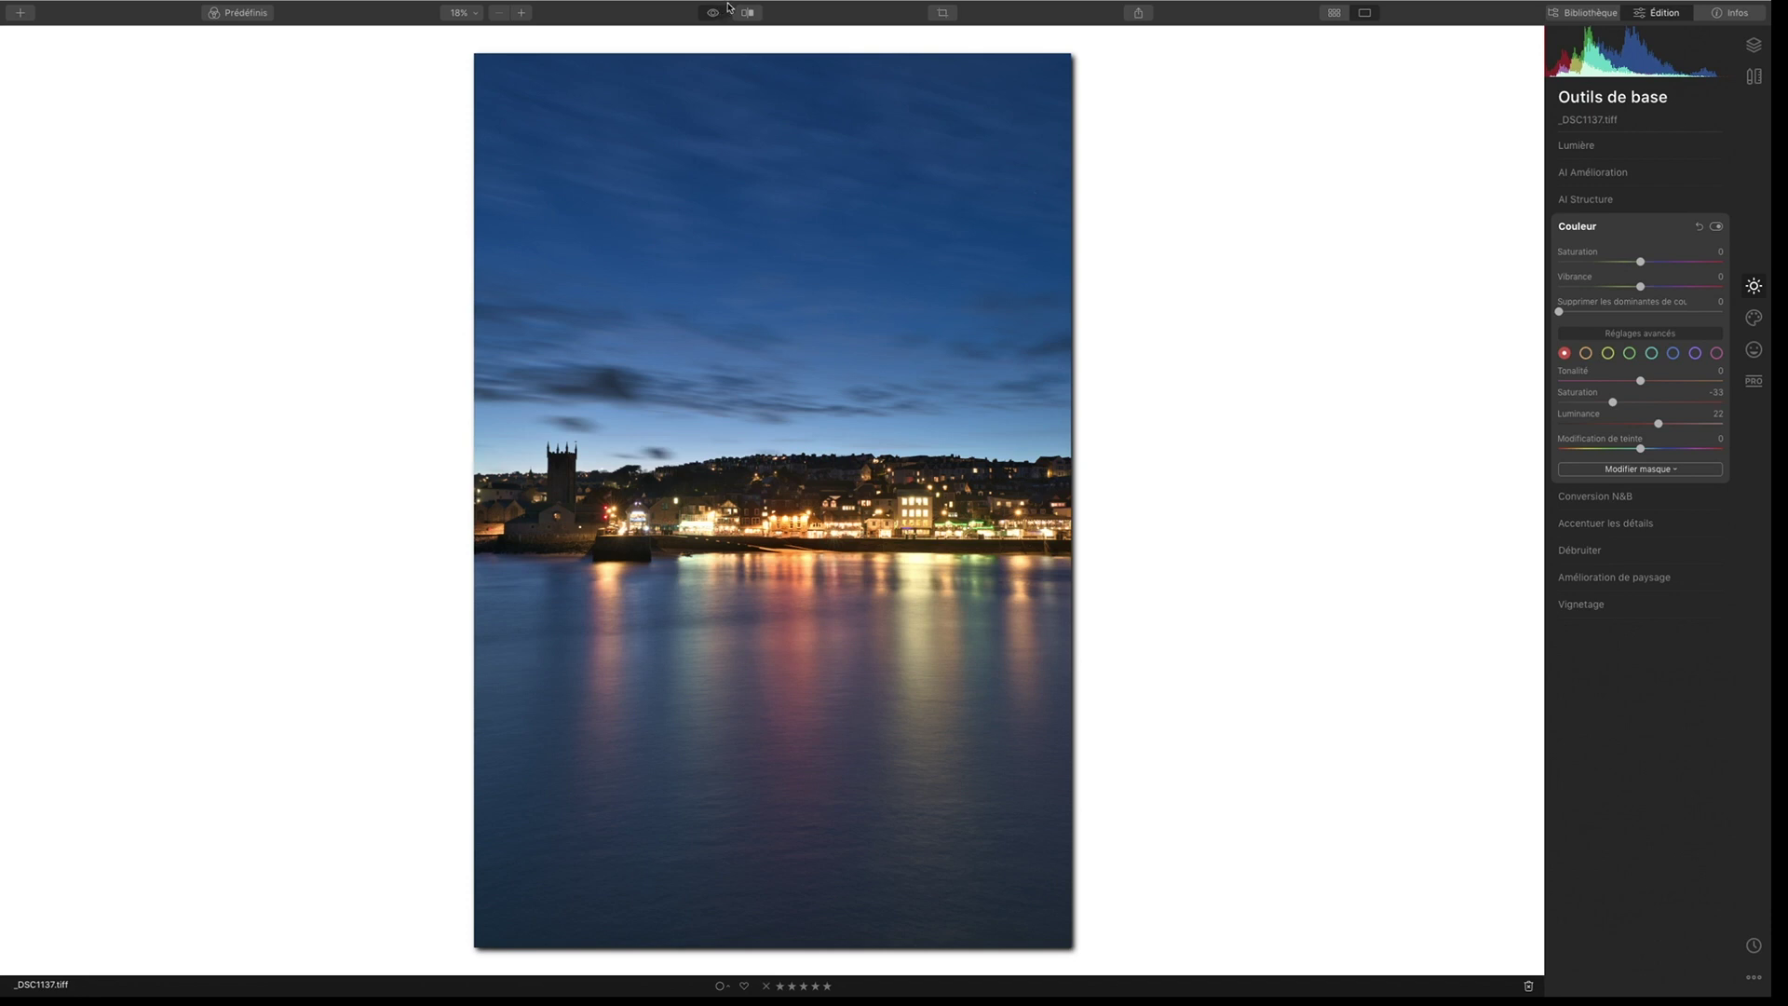
{"action": "left_click", "coordinate": [727, 9]}
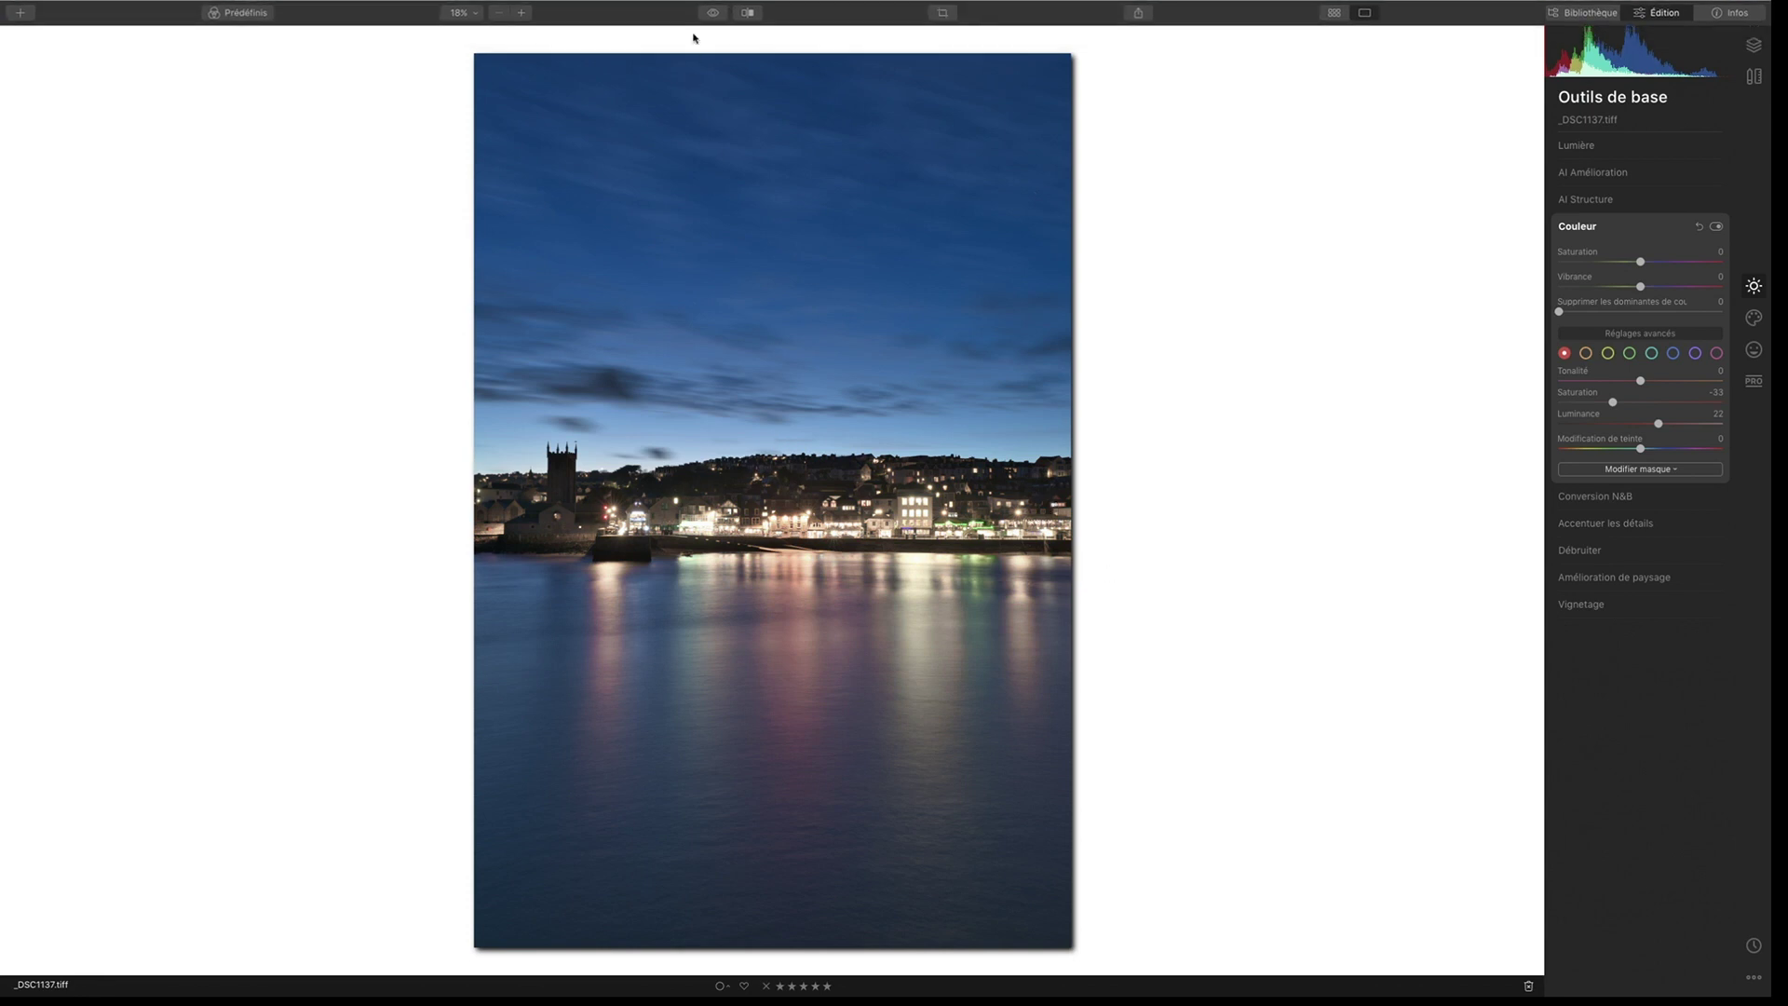
Step: Compare the softened town lights and their reflections in the water with the original photo
{"action": "left_click", "coordinate": [716, 14]}
{"action": "left_click", "coordinate": [715, 14]}
{"action": "left_click", "coordinate": [716, 14]}
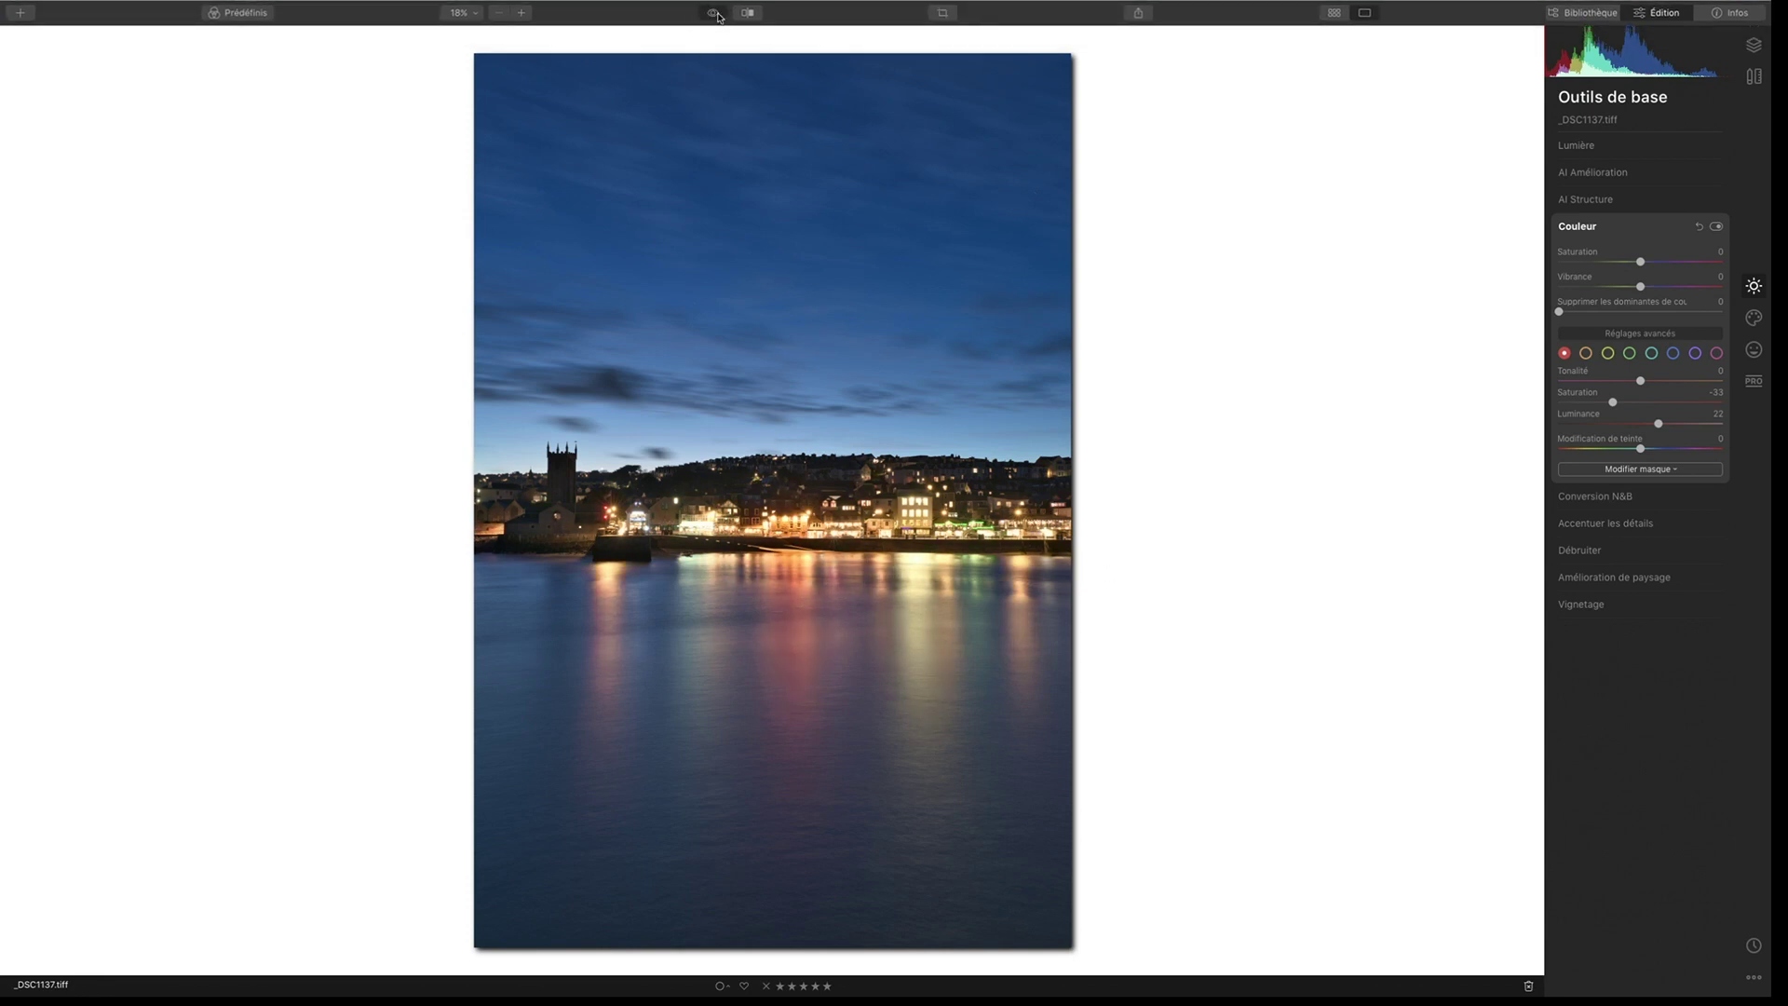
{"action": "left_click", "coordinate": [716, 14]}
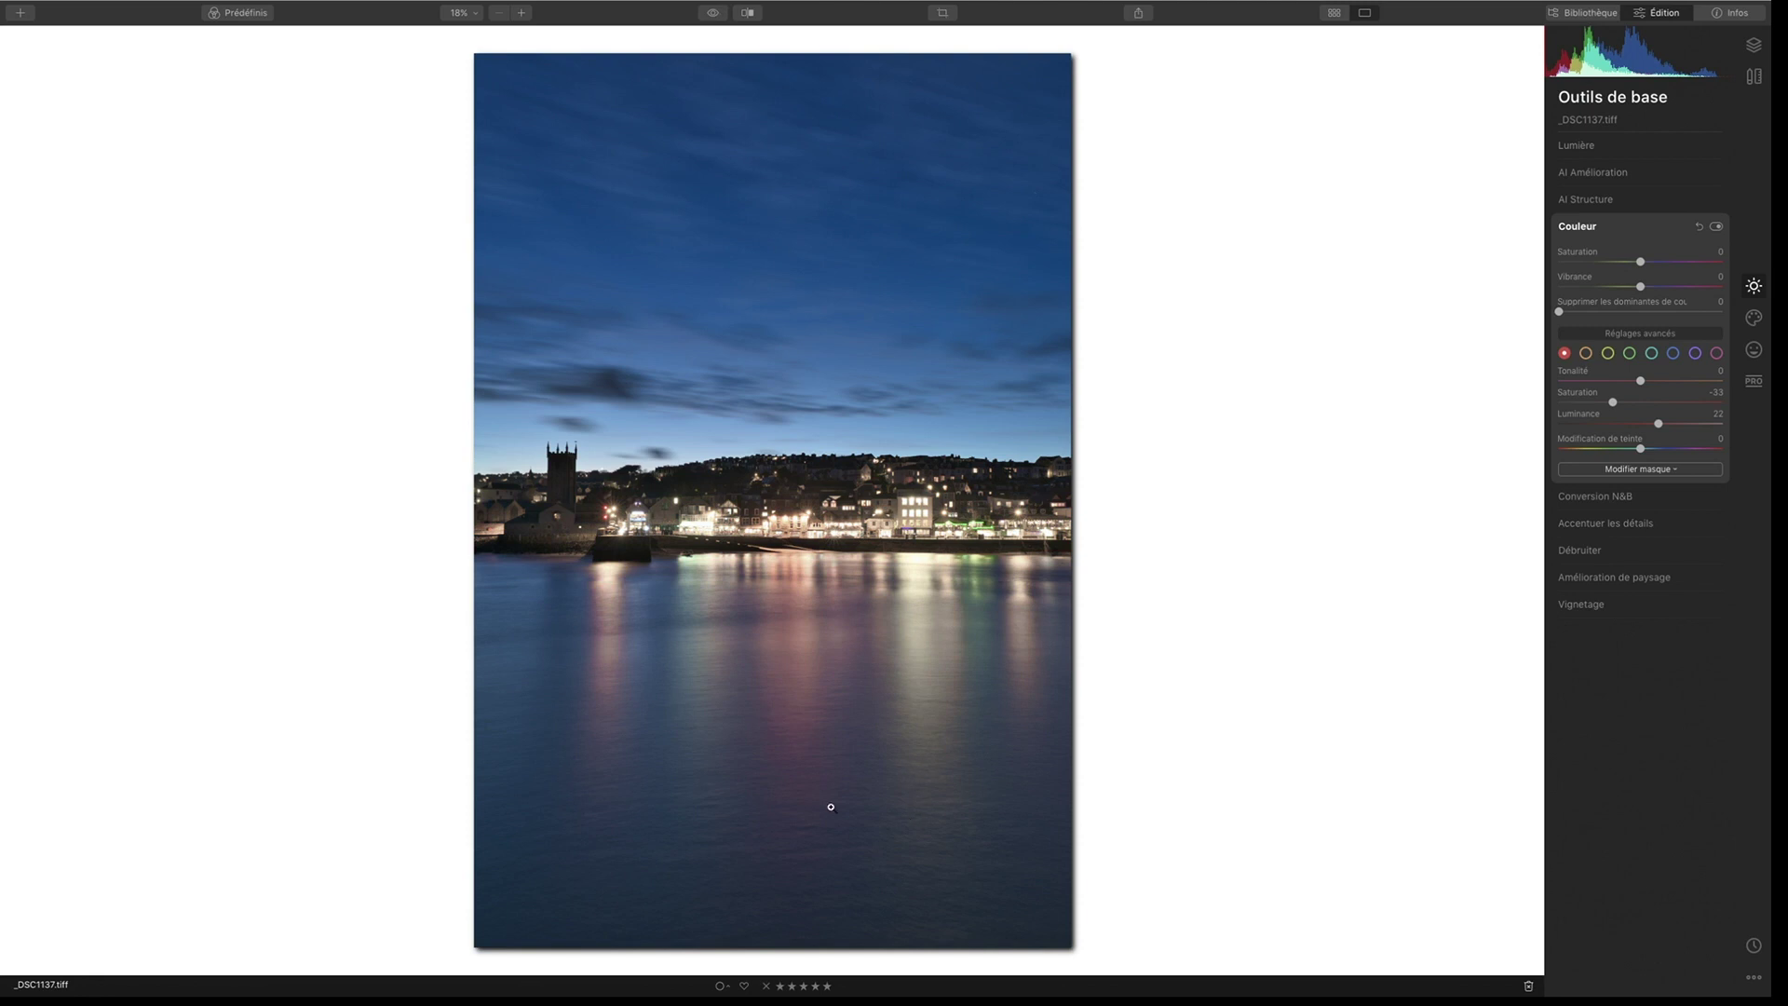
{"action": "left_click", "coordinate": [713, 12]}
{"action": "left_click", "coordinate": [713, 12]}
{"action": "left_click", "coordinate": [712, 13]}
{"action": "left_click", "coordinate": [713, 13]}
Step: In the Couleur tool's advanced settings, set the blue range's Saturation to -34 and Luminance to -19
{"action": "left_click", "coordinate": [1674, 356]}
{"action": "left_click_drag", "start_coordinate": [1643, 425], "coordinate": [1618, 430]}
{"action": "double_click", "coordinate": [1618, 424]}
{"action": "left_click_drag", "start_coordinate": [1640, 402], "coordinate": [1615, 405]}
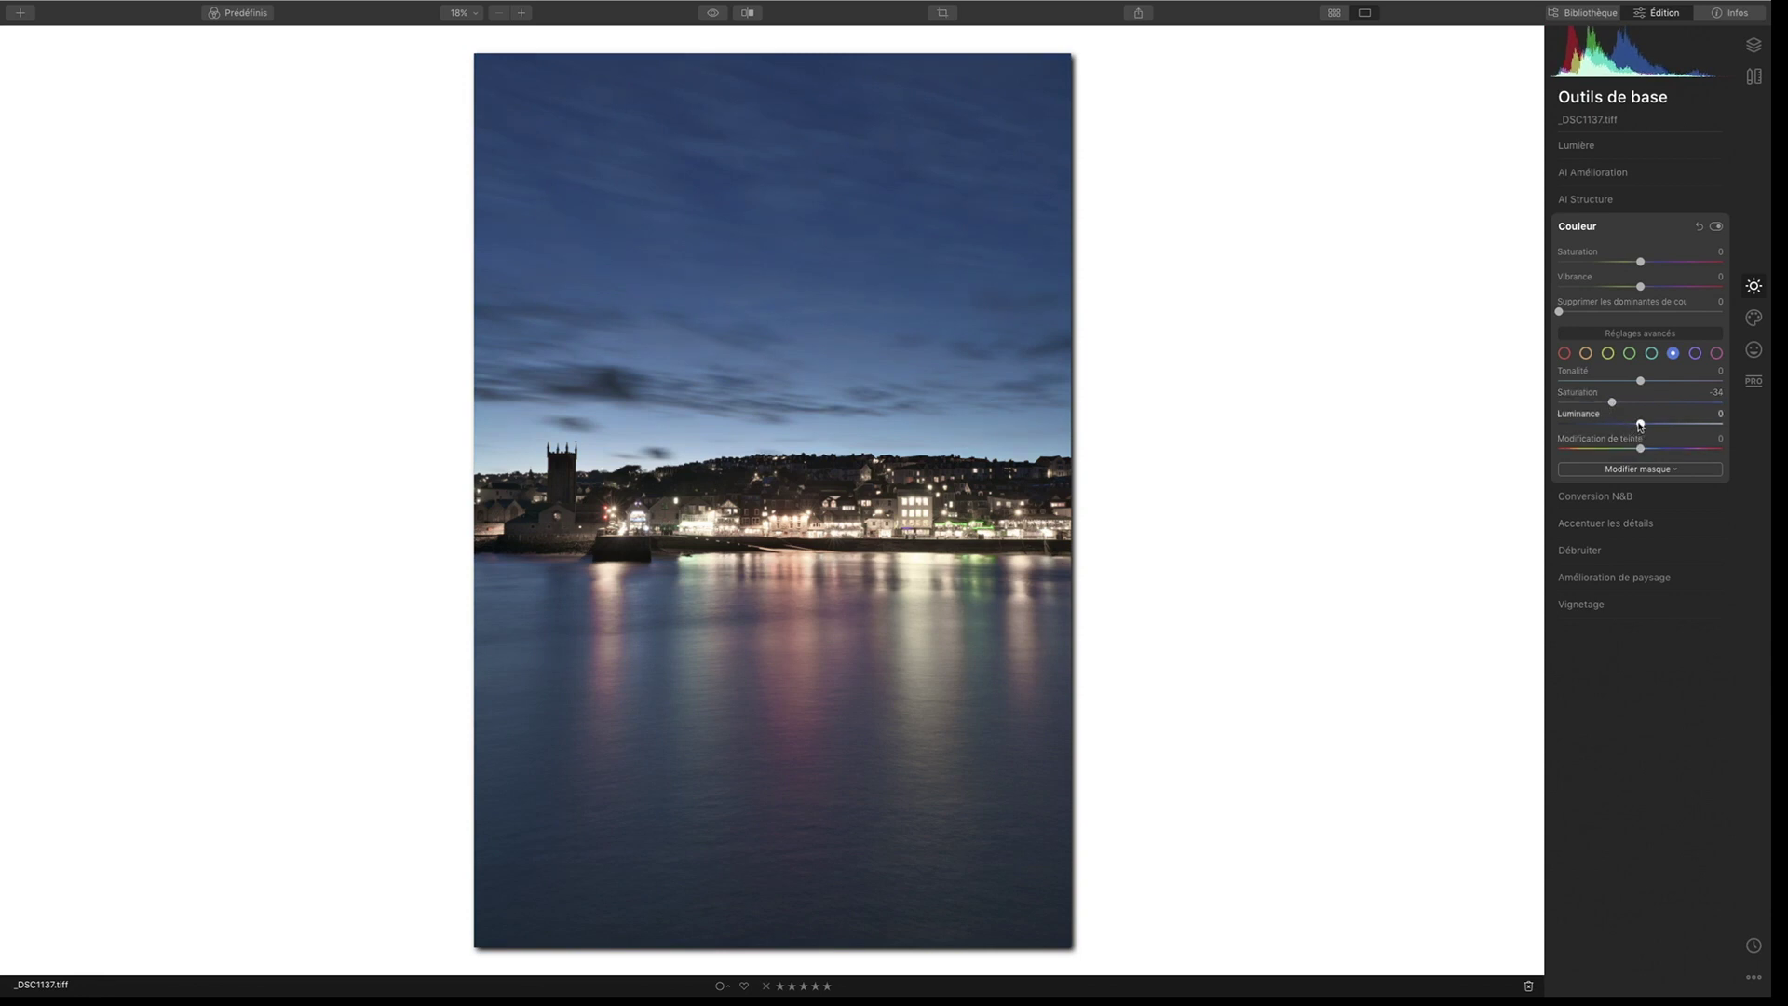
{"action": "left_click_drag", "start_coordinate": [1651, 424], "coordinate": [1679, 424]}
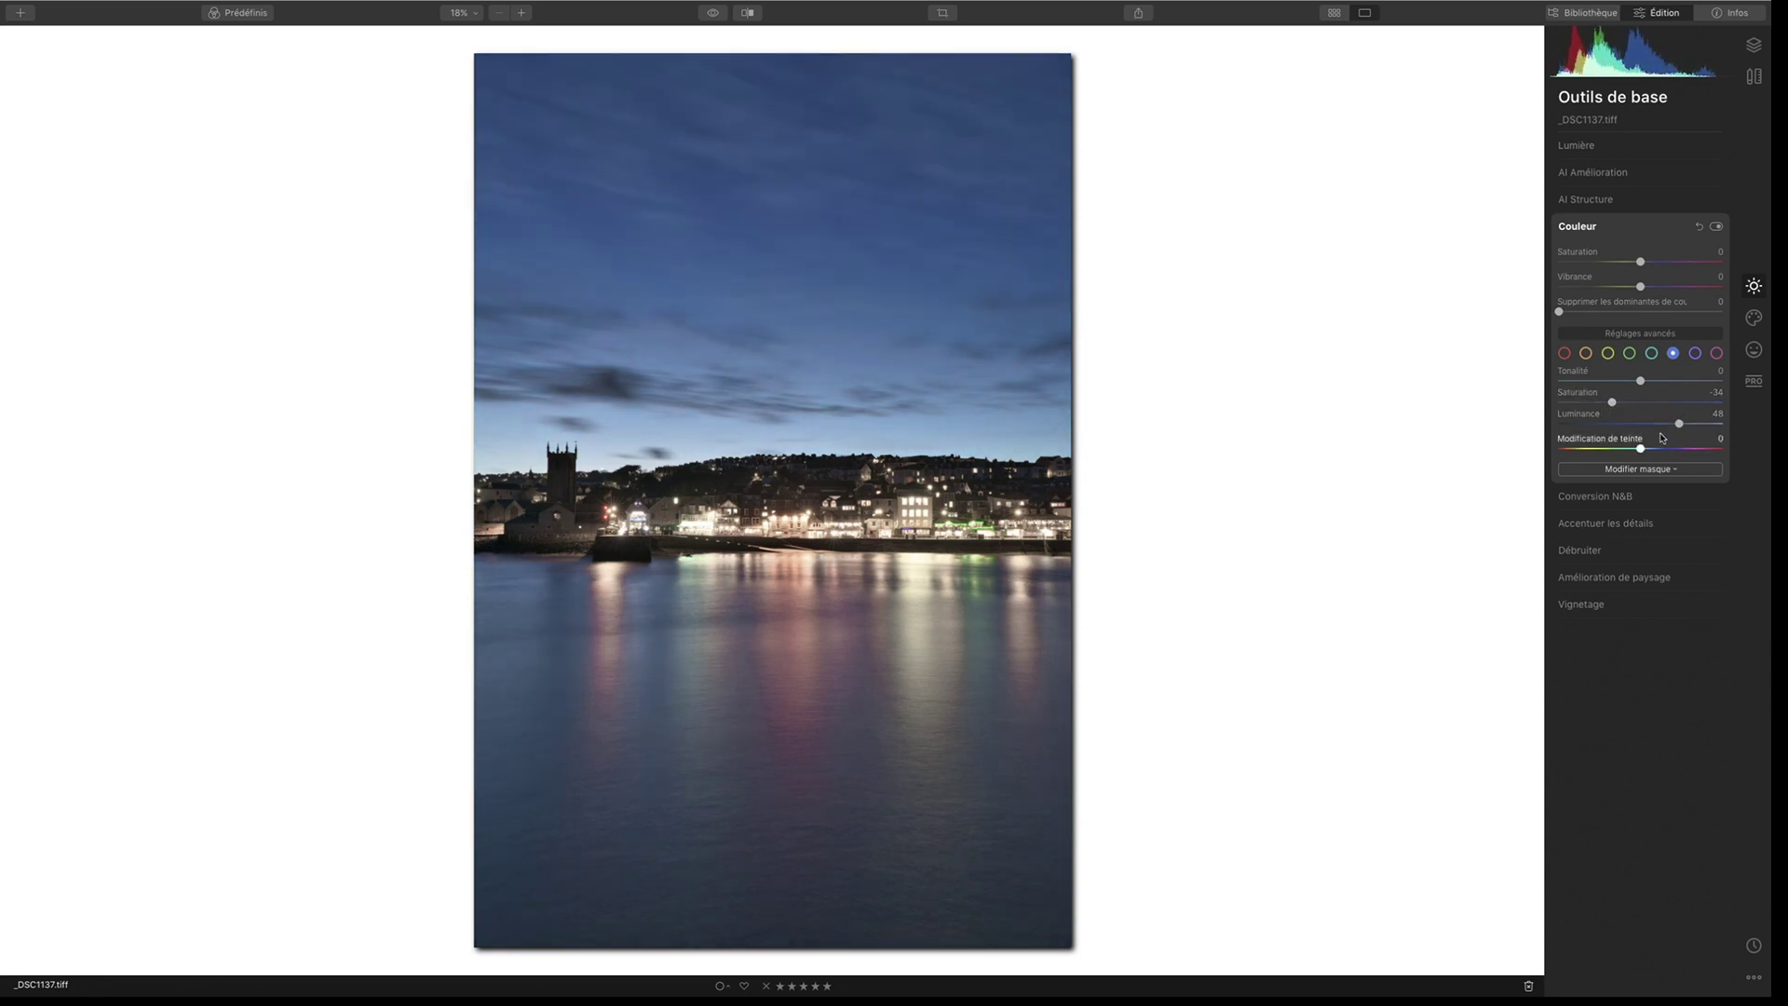
{"action": "left_click_drag", "start_coordinate": [1680, 423], "coordinate": [1623, 425]}
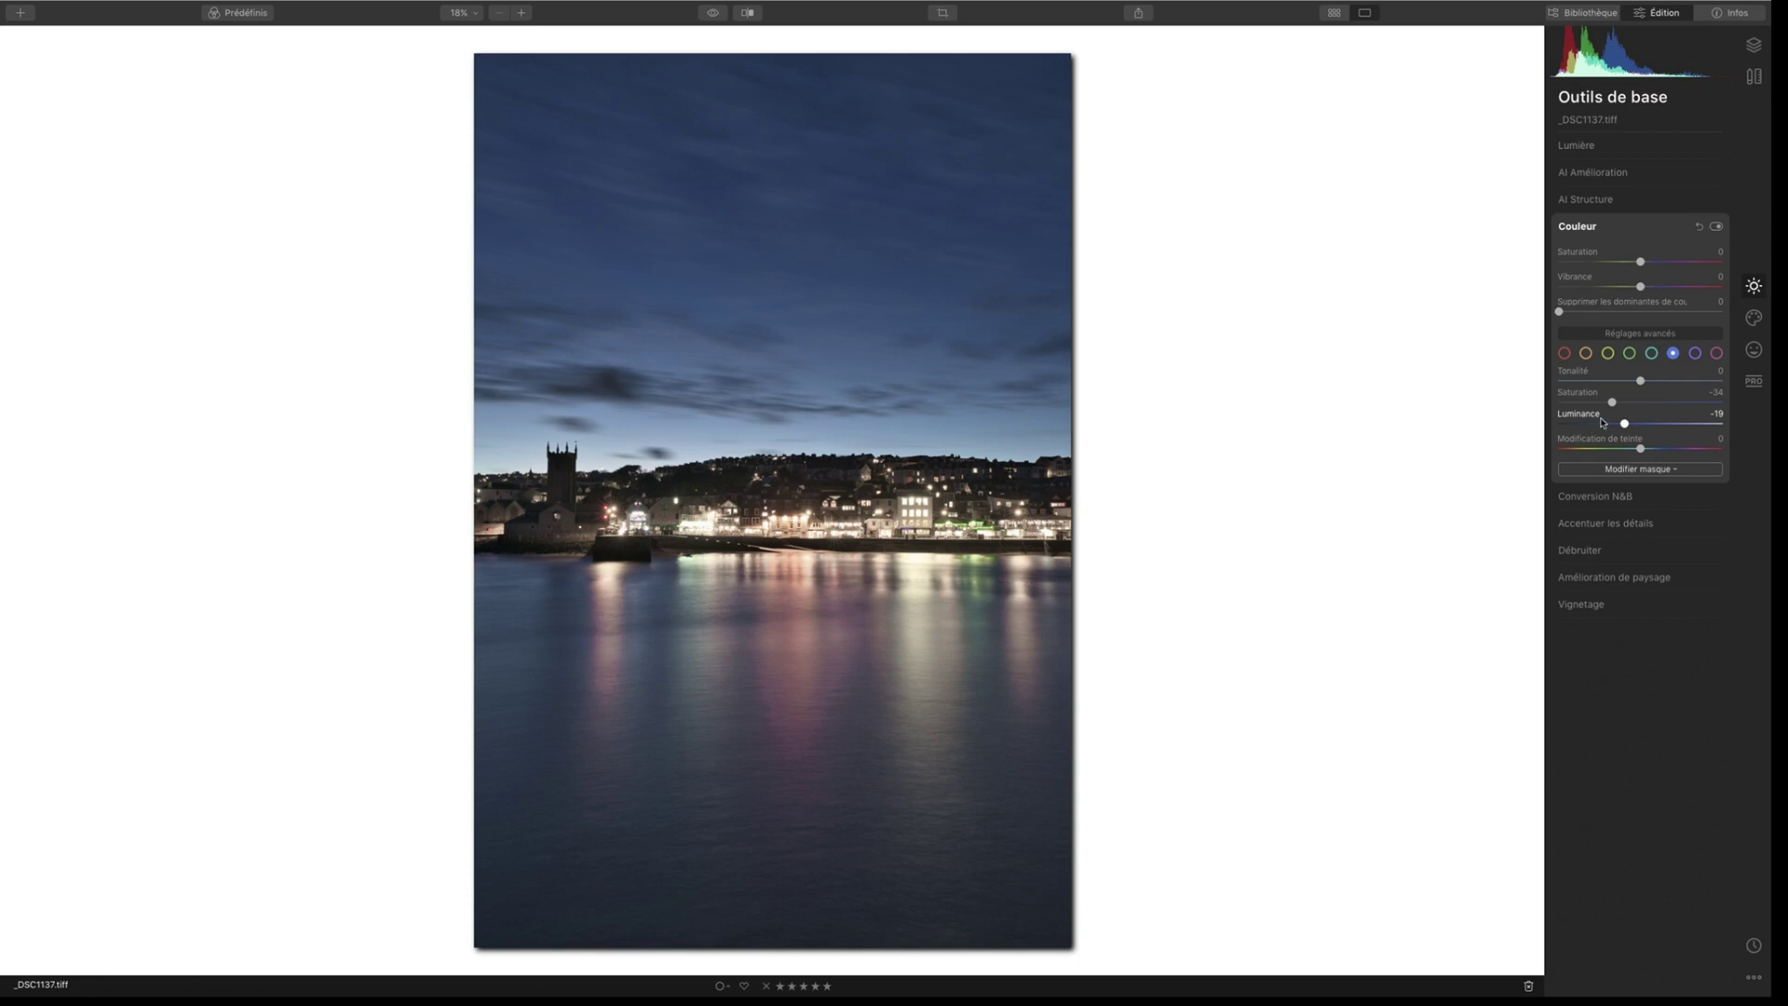
Step: Set the Couleur tool's overall Saturation to -41 and Vibrance to 23
{"action": "left_click_drag", "start_coordinate": [1641, 263], "coordinate": [1614, 263]}
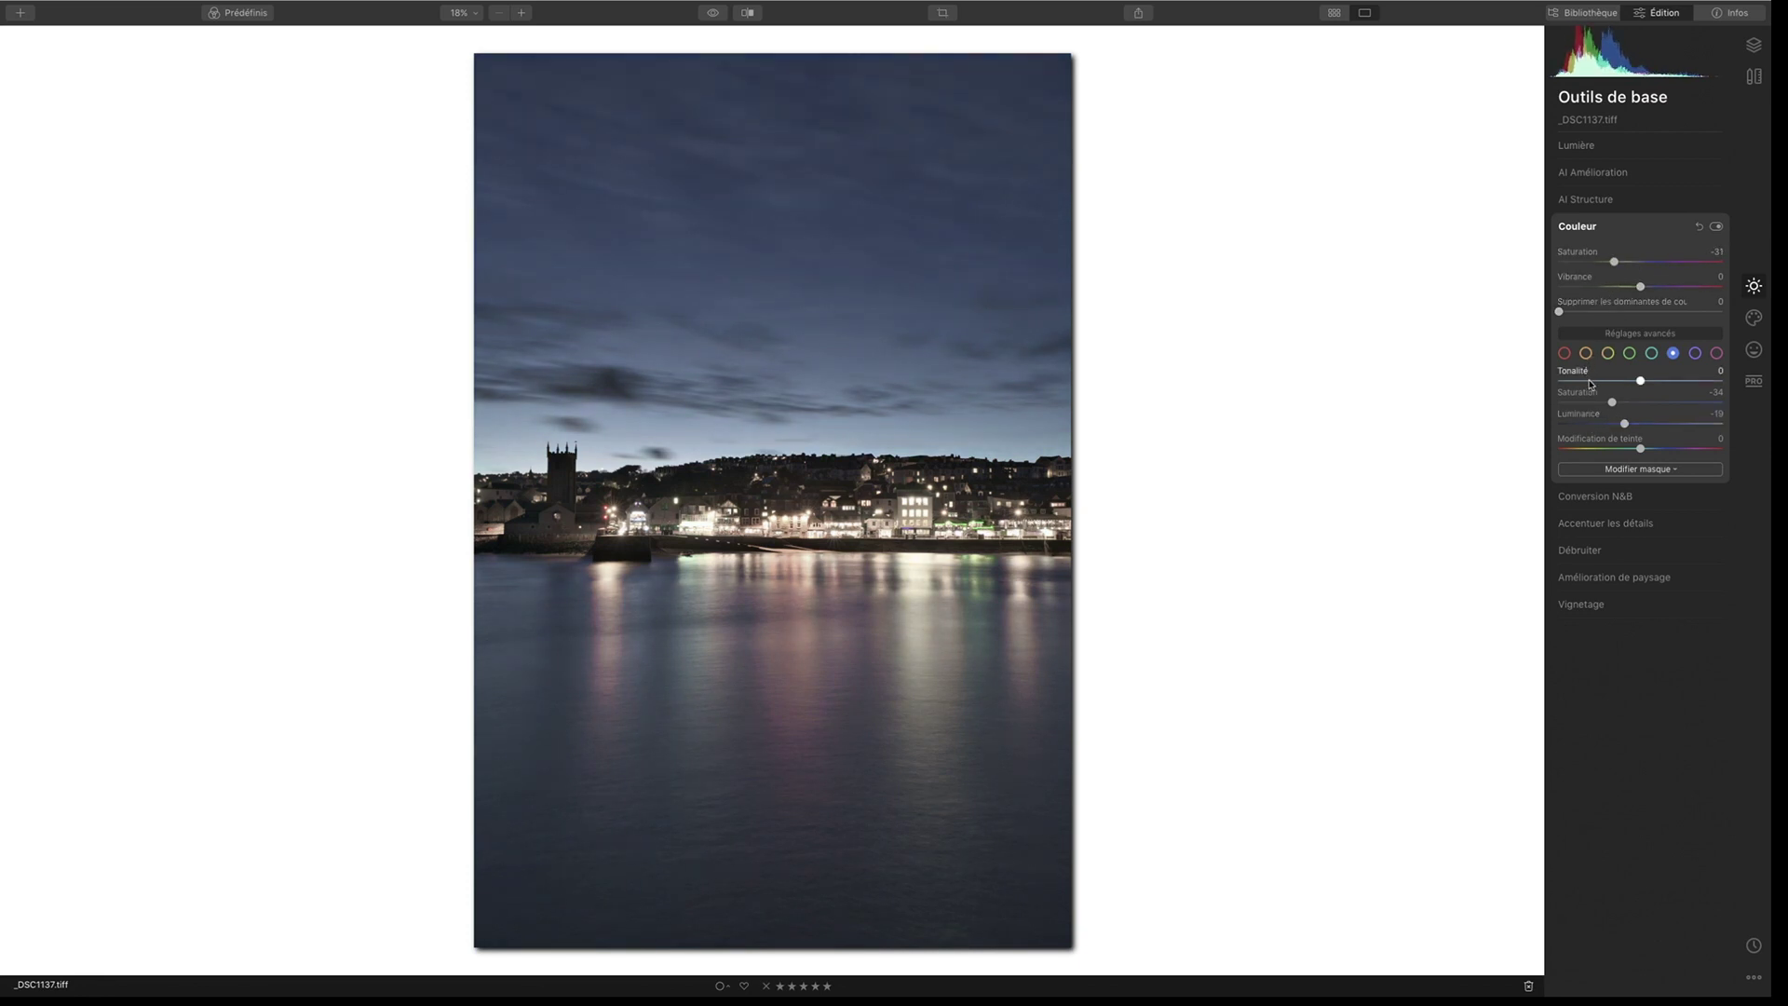
{"action": "left_click_drag", "start_coordinate": [1616, 263], "coordinate": [1607, 263]}
{"action": "left_click_drag", "start_coordinate": [1640, 286], "coordinate": [1659, 286]}
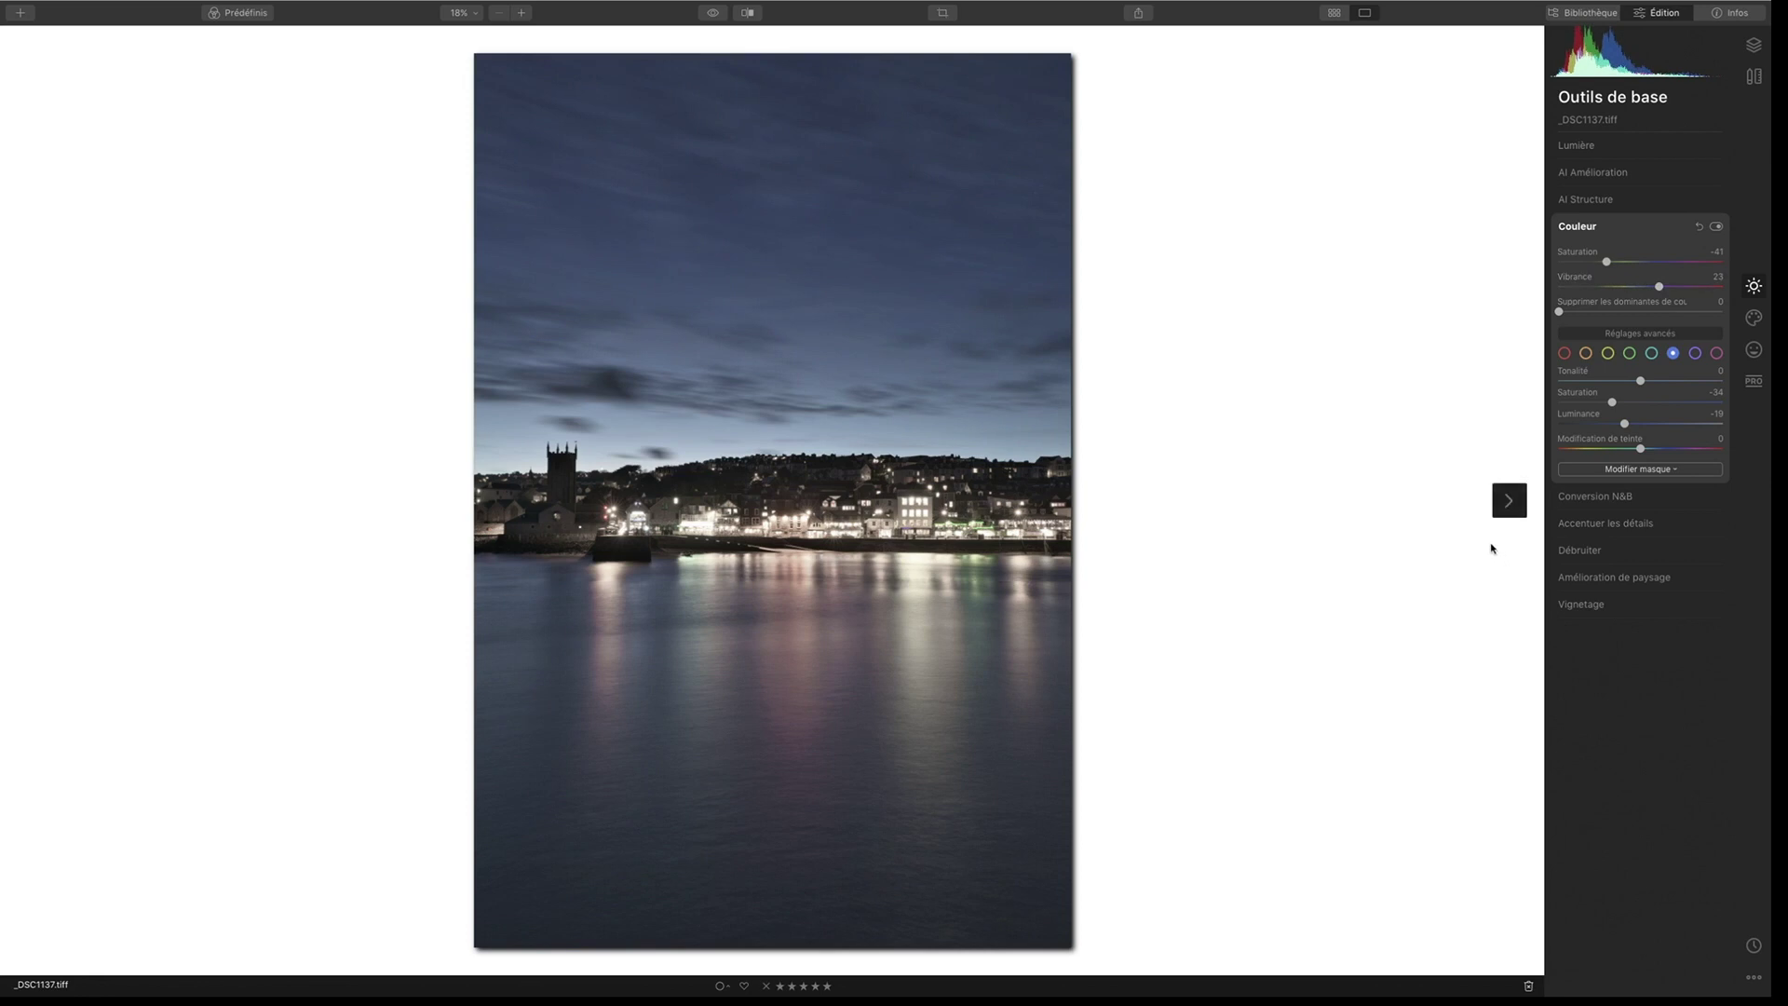
Step: Compare the desaturated photo with the original, both full-frame and in a split before/after view
{"action": "left_click", "coordinate": [716, 13]}
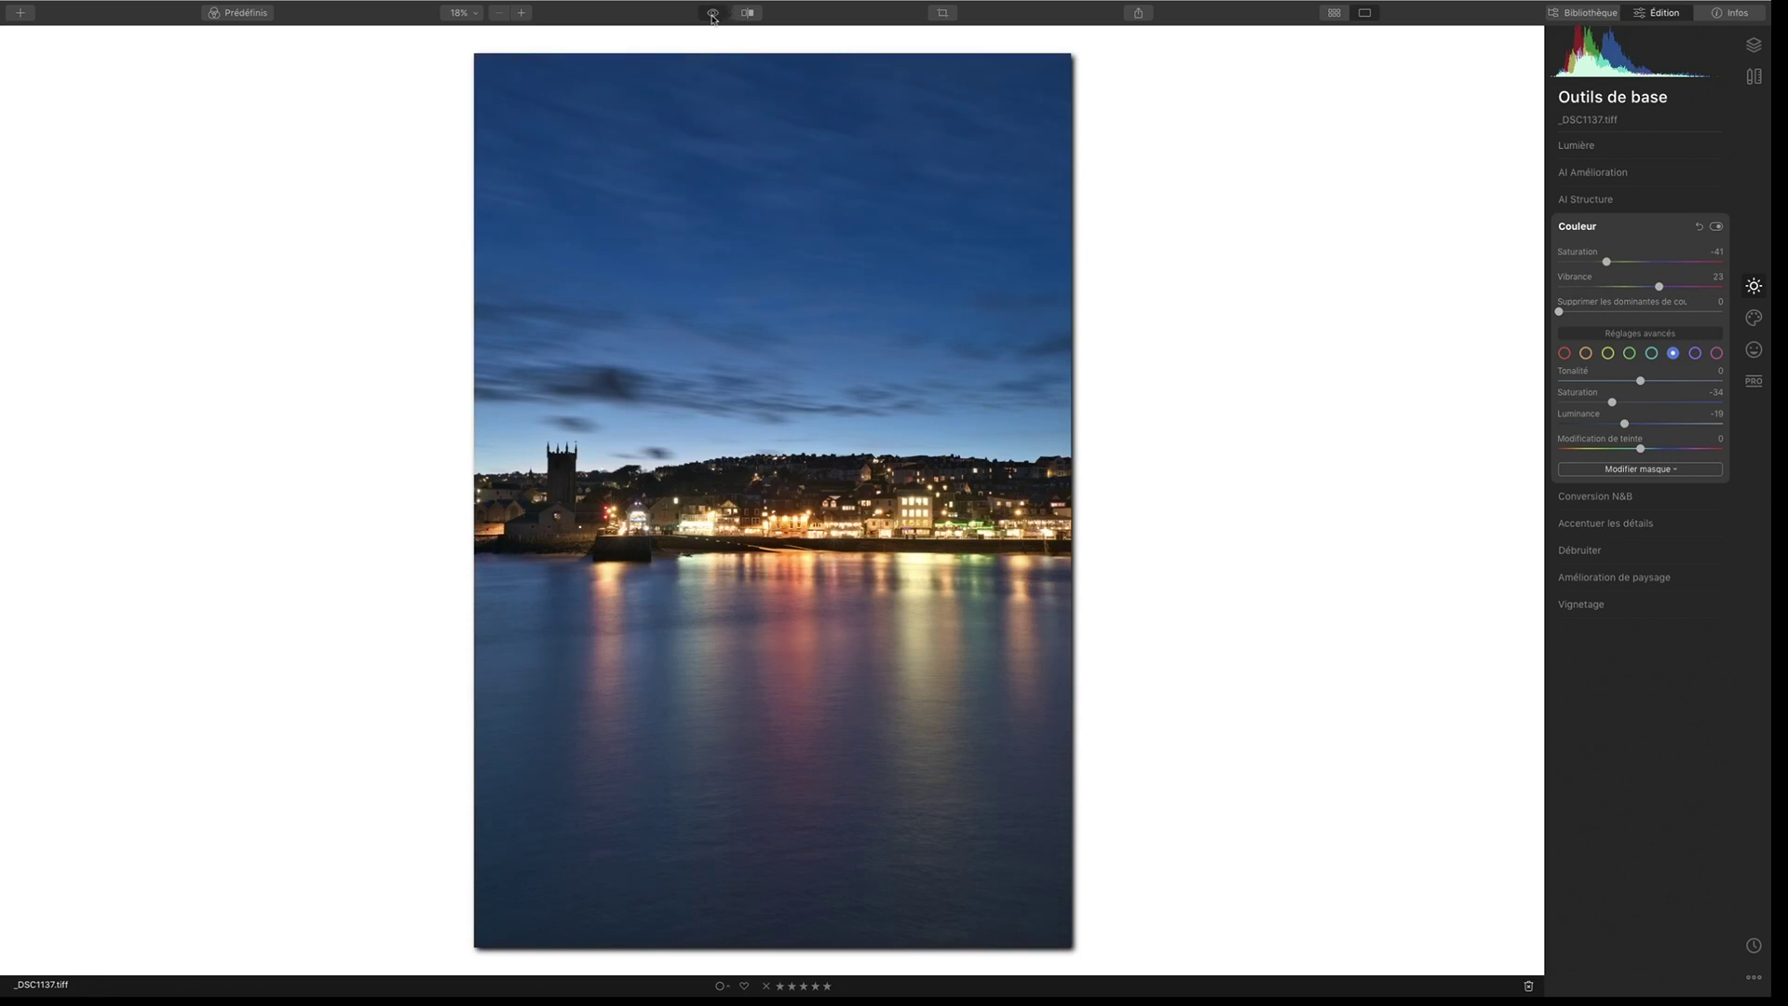
{"action": "left_click", "coordinate": [714, 14]}
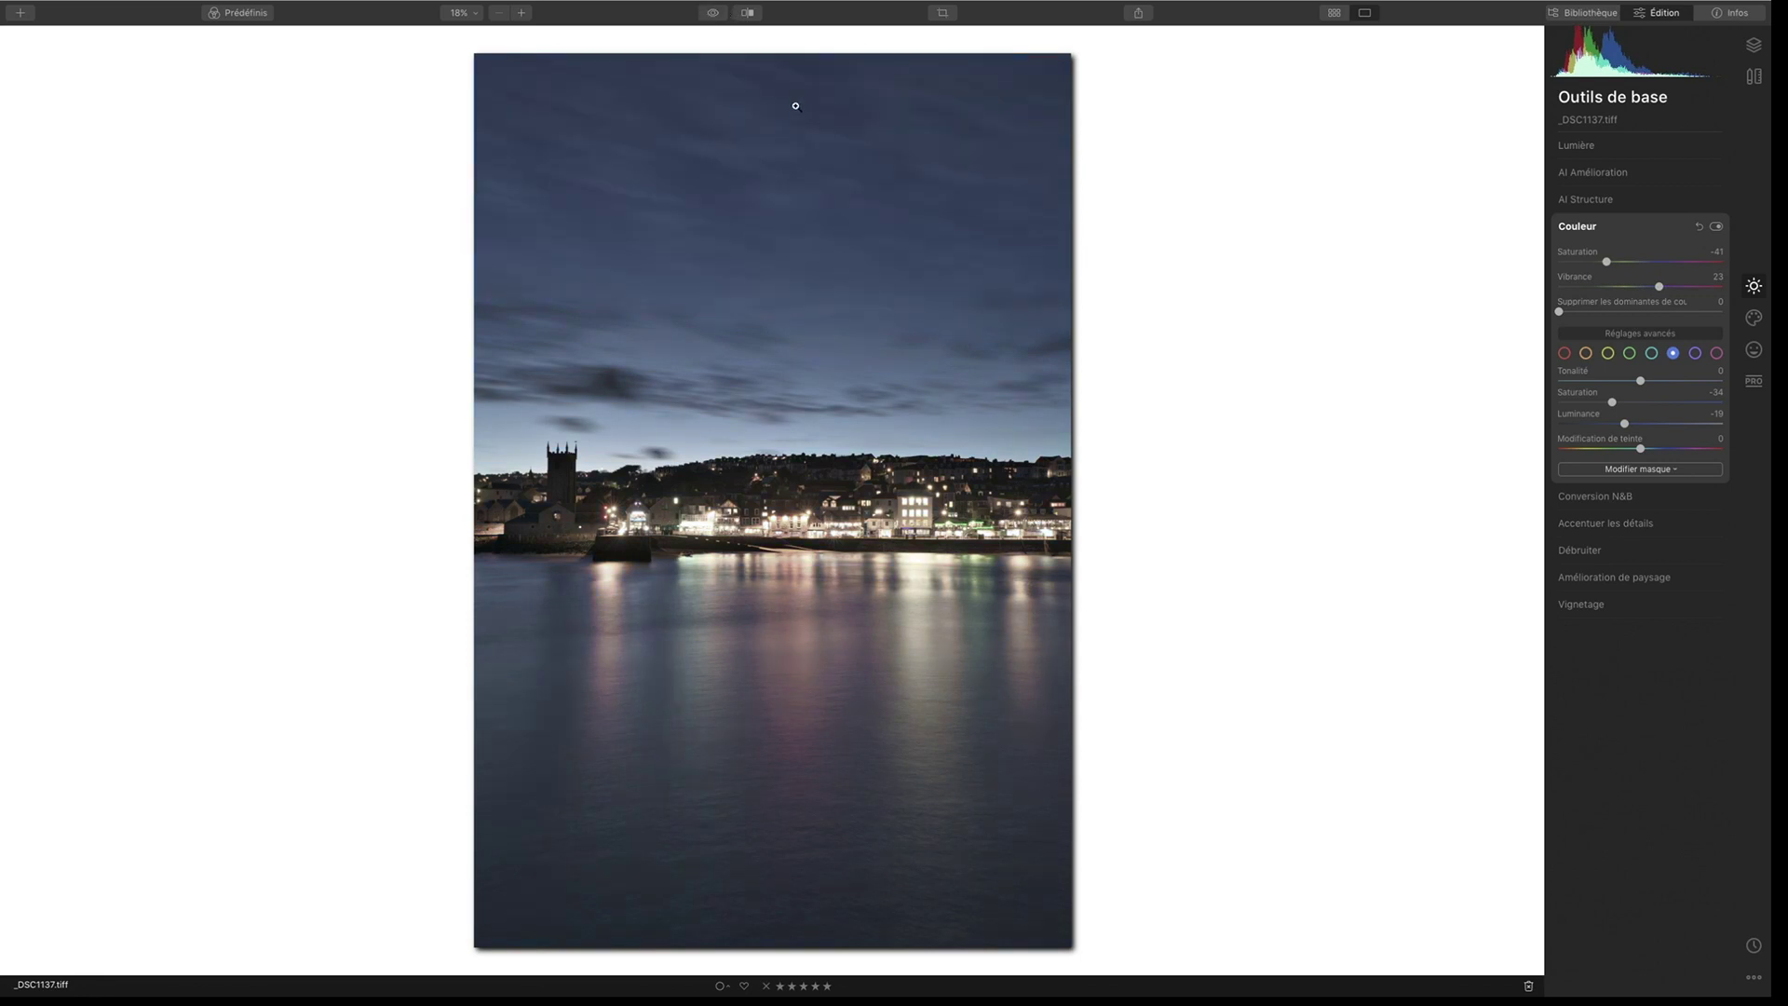
{"action": "left_click", "coordinate": [712, 14]}
{"action": "left_click", "coordinate": [712, 14]}
{"action": "left_click", "coordinate": [714, 13]}
{"action": "left_click", "coordinate": [713, 13]}
{"action": "left_click", "coordinate": [751, 14]}
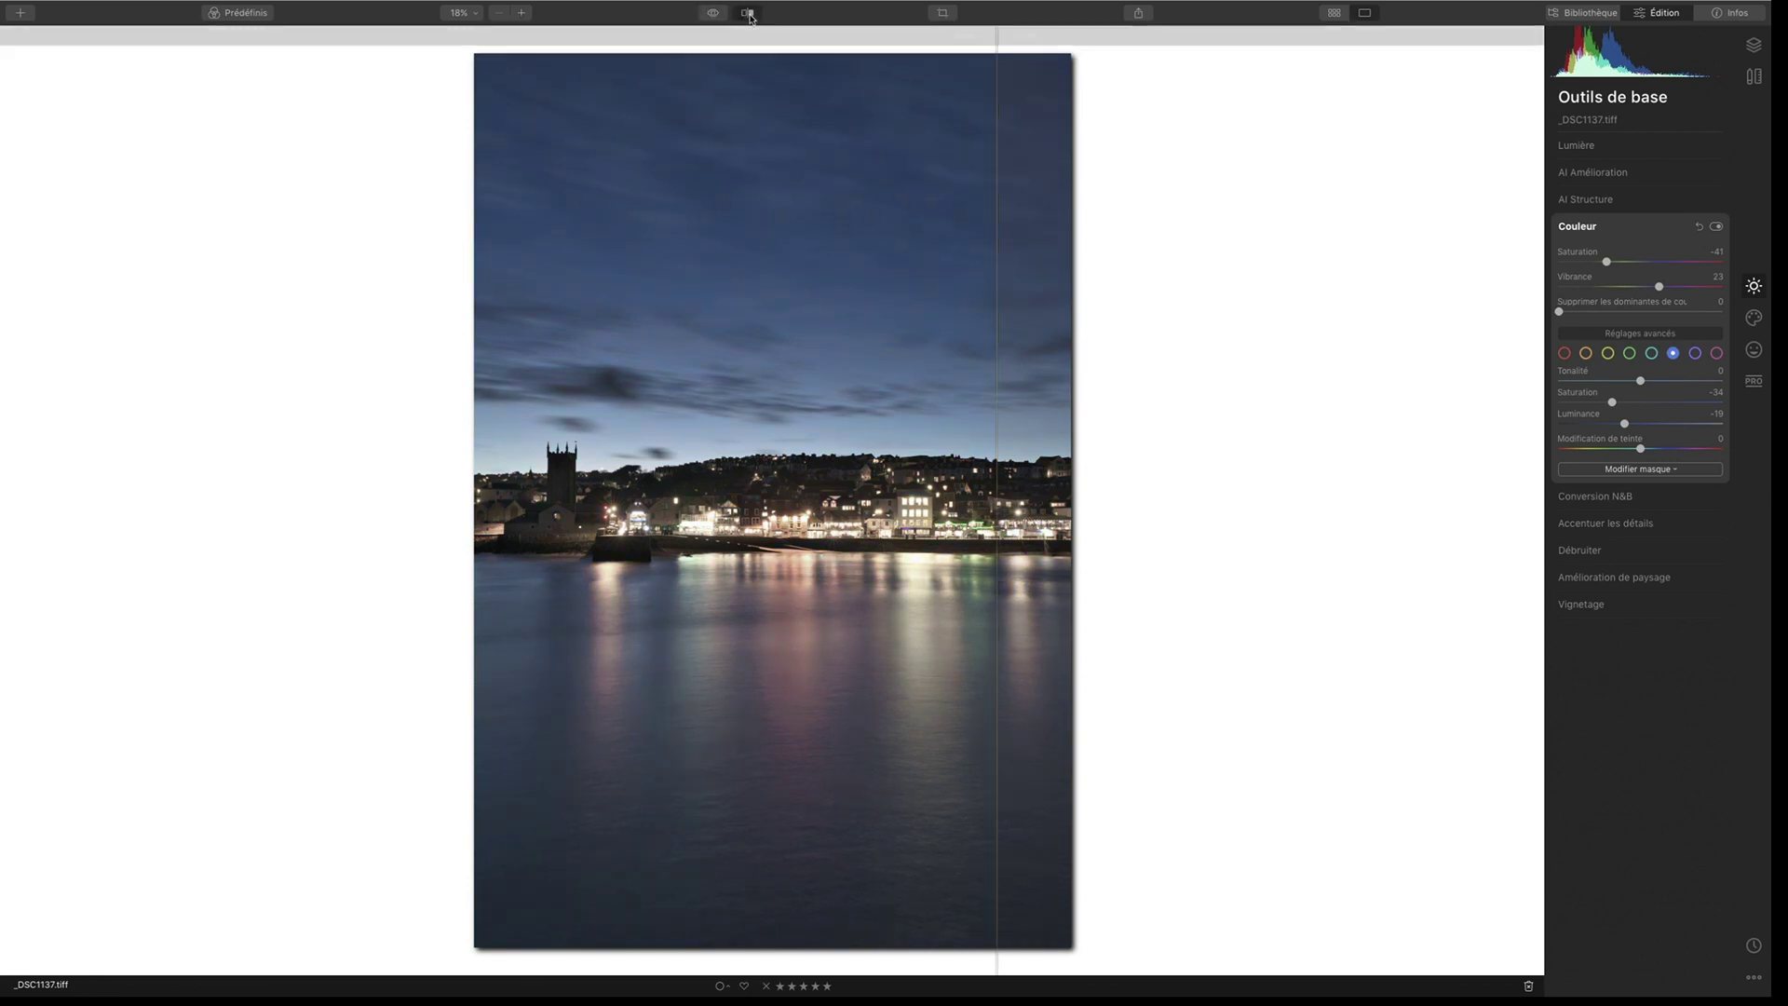
{"action": "left_click_drag", "start_coordinate": [994, 375], "coordinate": [743, 405]}
{"action": "left_click", "coordinate": [747, 12]}
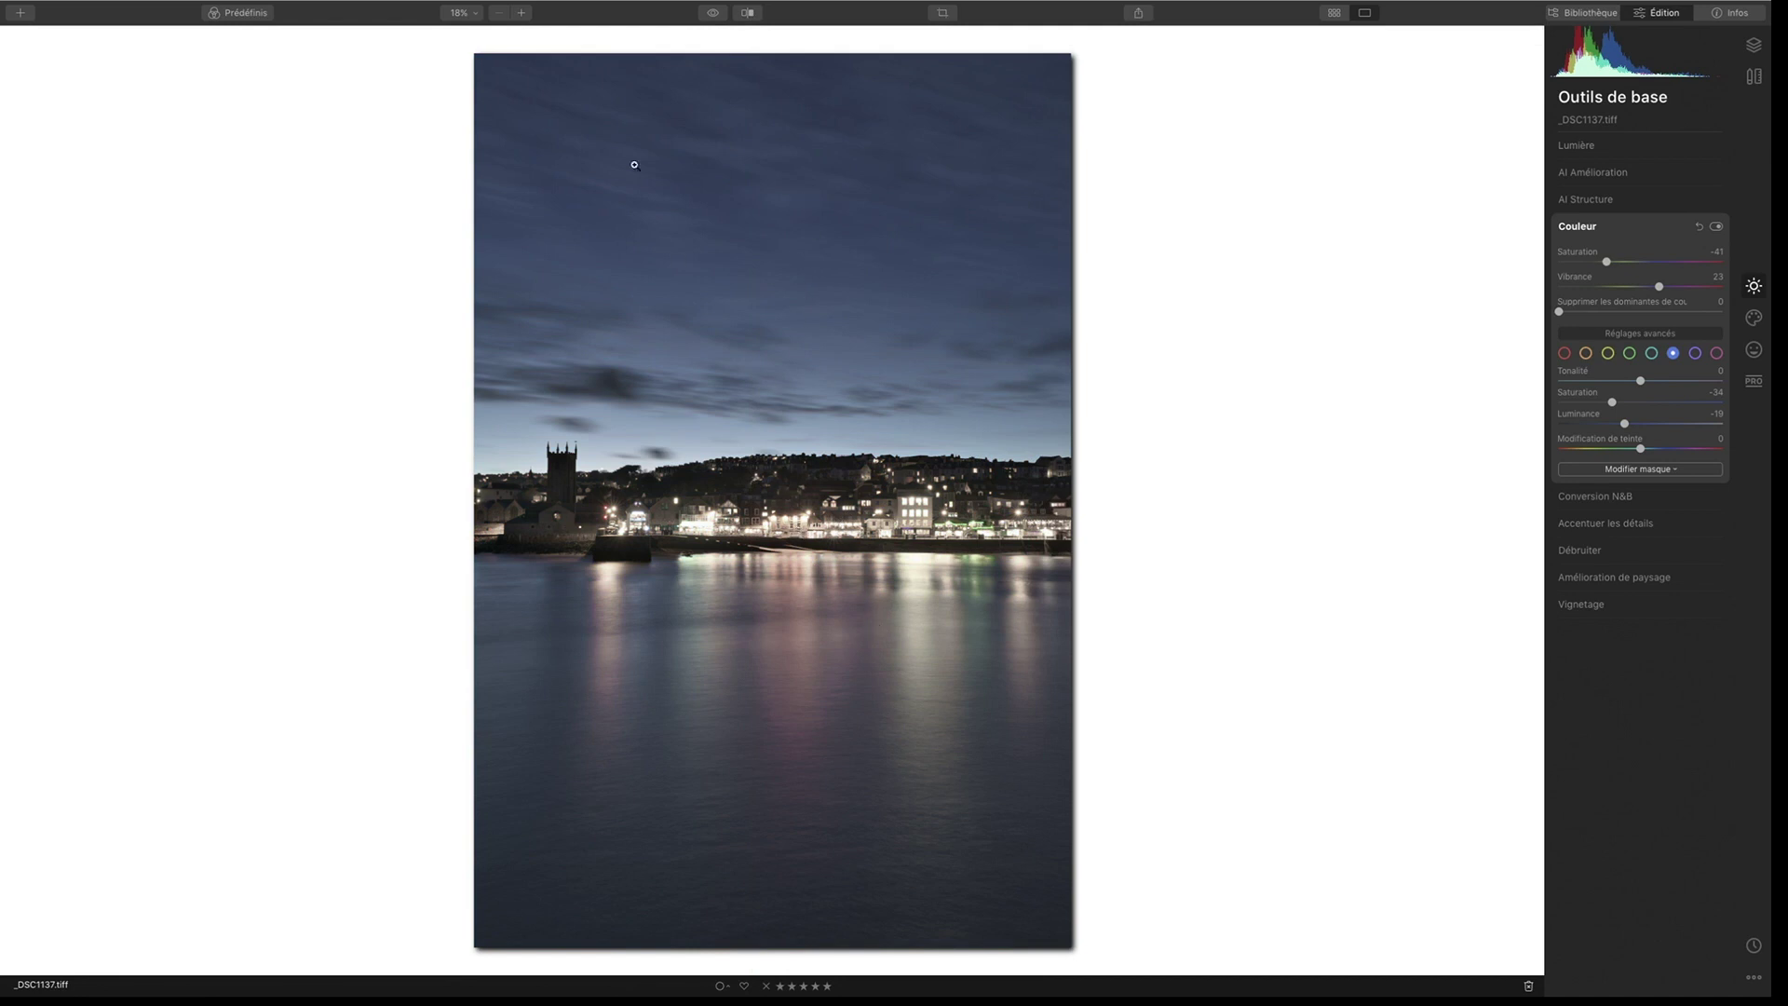
{"action": "left_click", "coordinate": [715, 13]}
{"action": "left_click", "coordinate": [710, 14]}
{"action": "left_click", "coordinate": [710, 15]}
{"action": "left_click", "coordinate": [716, 14]}
Step: Raise the Couleur tool's overall Vibrance further and compare the result with the original
{"action": "left_click_drag", "start_coordinate": [1660, 287], "coordinate": [1691, 287]}
{"action": "left_click", "coordinate": [715, 14]}
{"action": "left_click", "coordinate": [715, 13]}
{"action": "left_click", "coordinate": [717, 13]}
{"action": "left_click", "coordinate": [721, 13]}
Step: In the professional Amélioration des couleurs tool, set Éclat to 21, checking the effect against the original
{"action": "left_click", "coordinate": [1756, 381]}
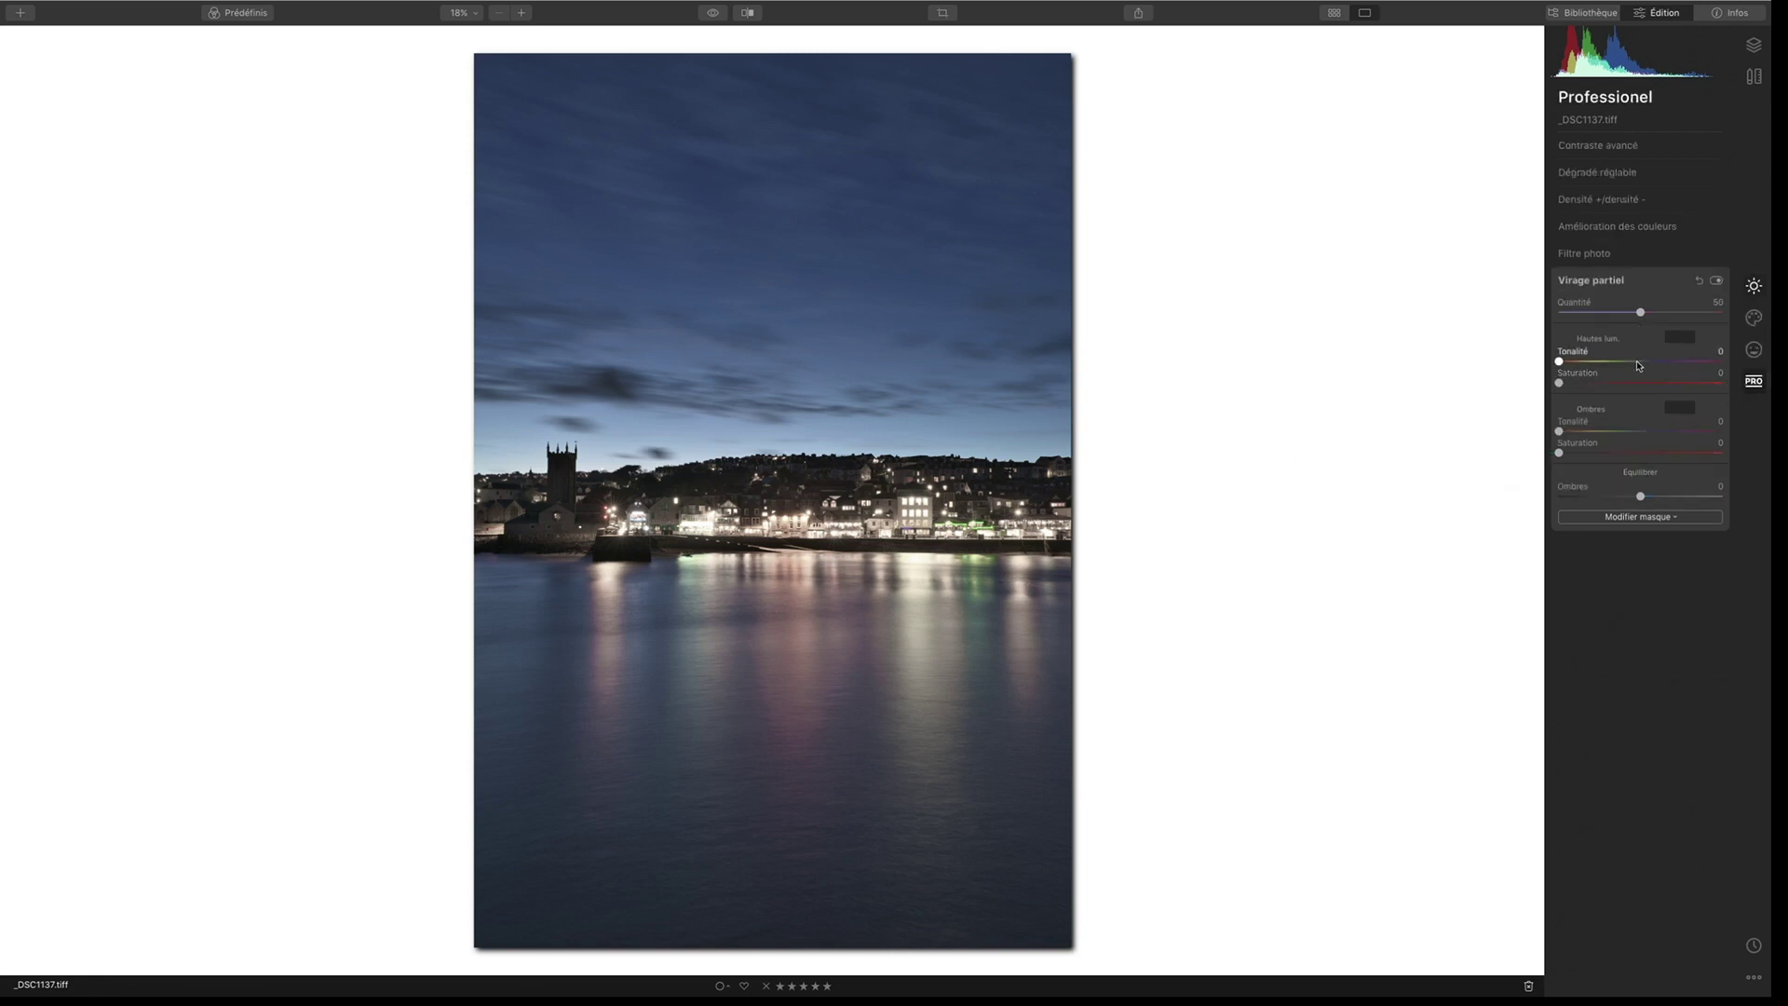
{"action": "left_click", "coordinate": [1597, 229]}
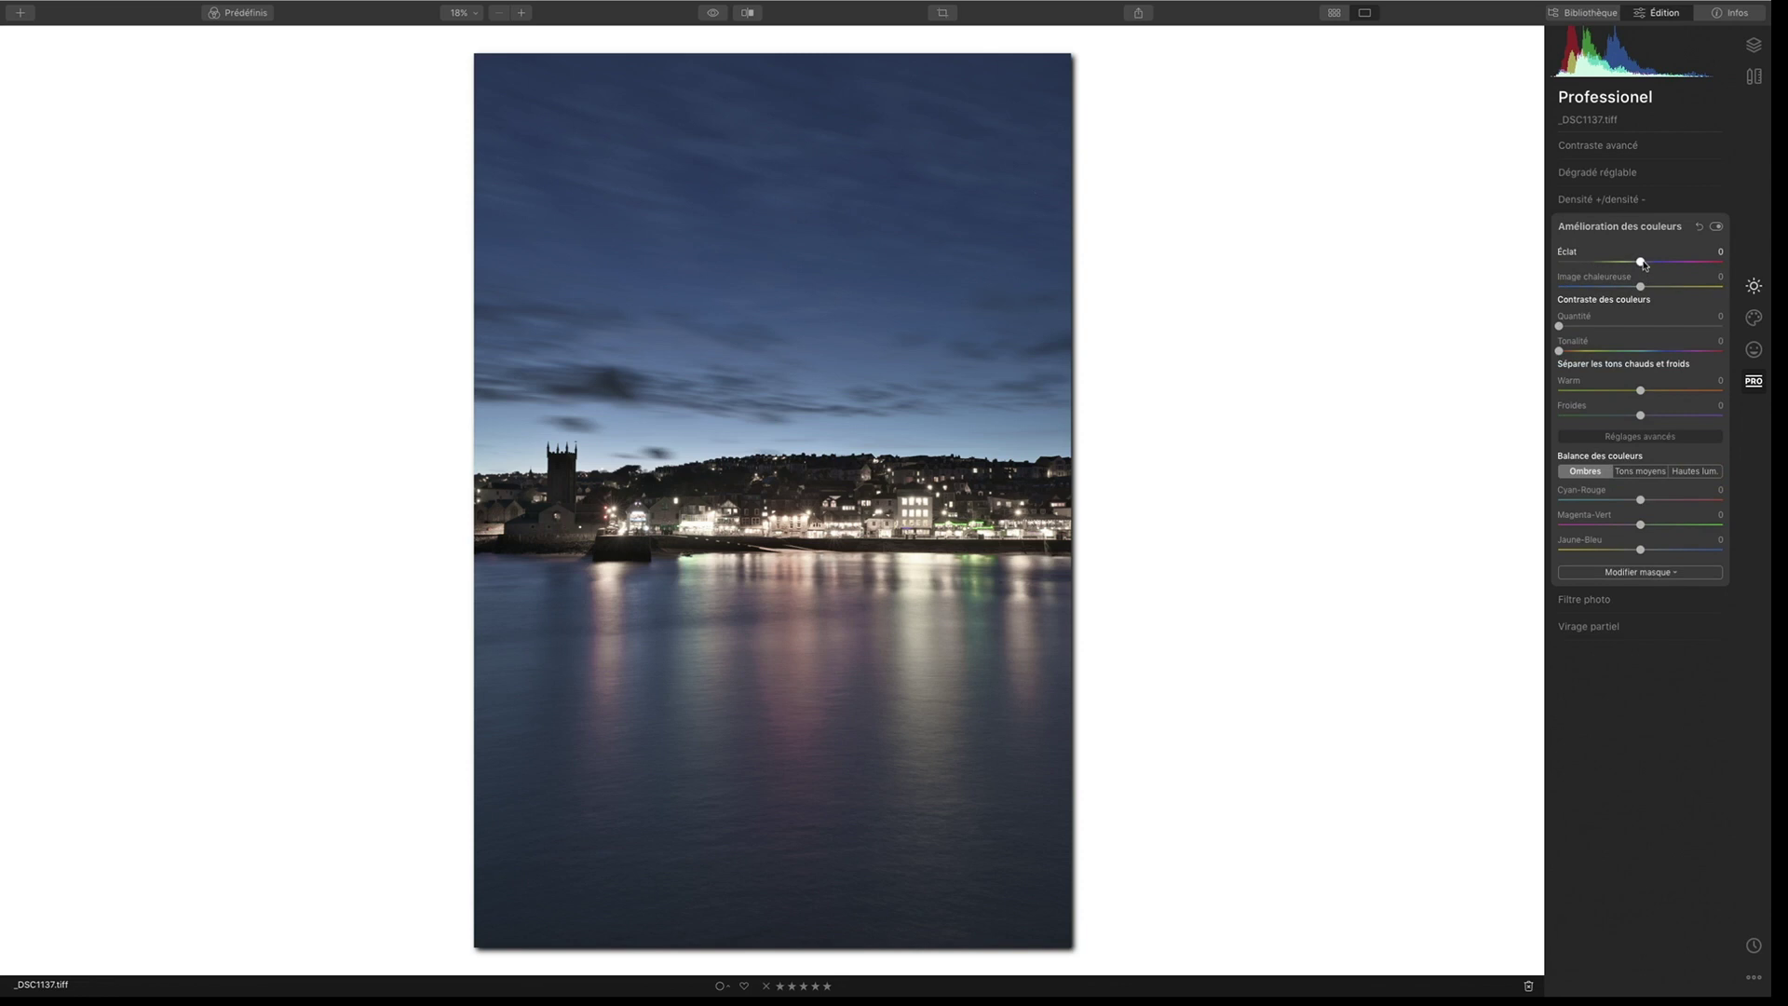
{"action": "mouse_move", "coordinate": [1643, 261]}
{"action": "left_mouse_down"}
{"action": "mouse_move", "coordinate": [1665, 263]}
{"action": "mouse_move", "coordinate": [1658, 316]}
{"action": "mouse_move", "coordinate": [1666, 263]}
{"action": "mouse_move", "coordinate": [1646, 264]}
{"action": "left_mouse_up"}
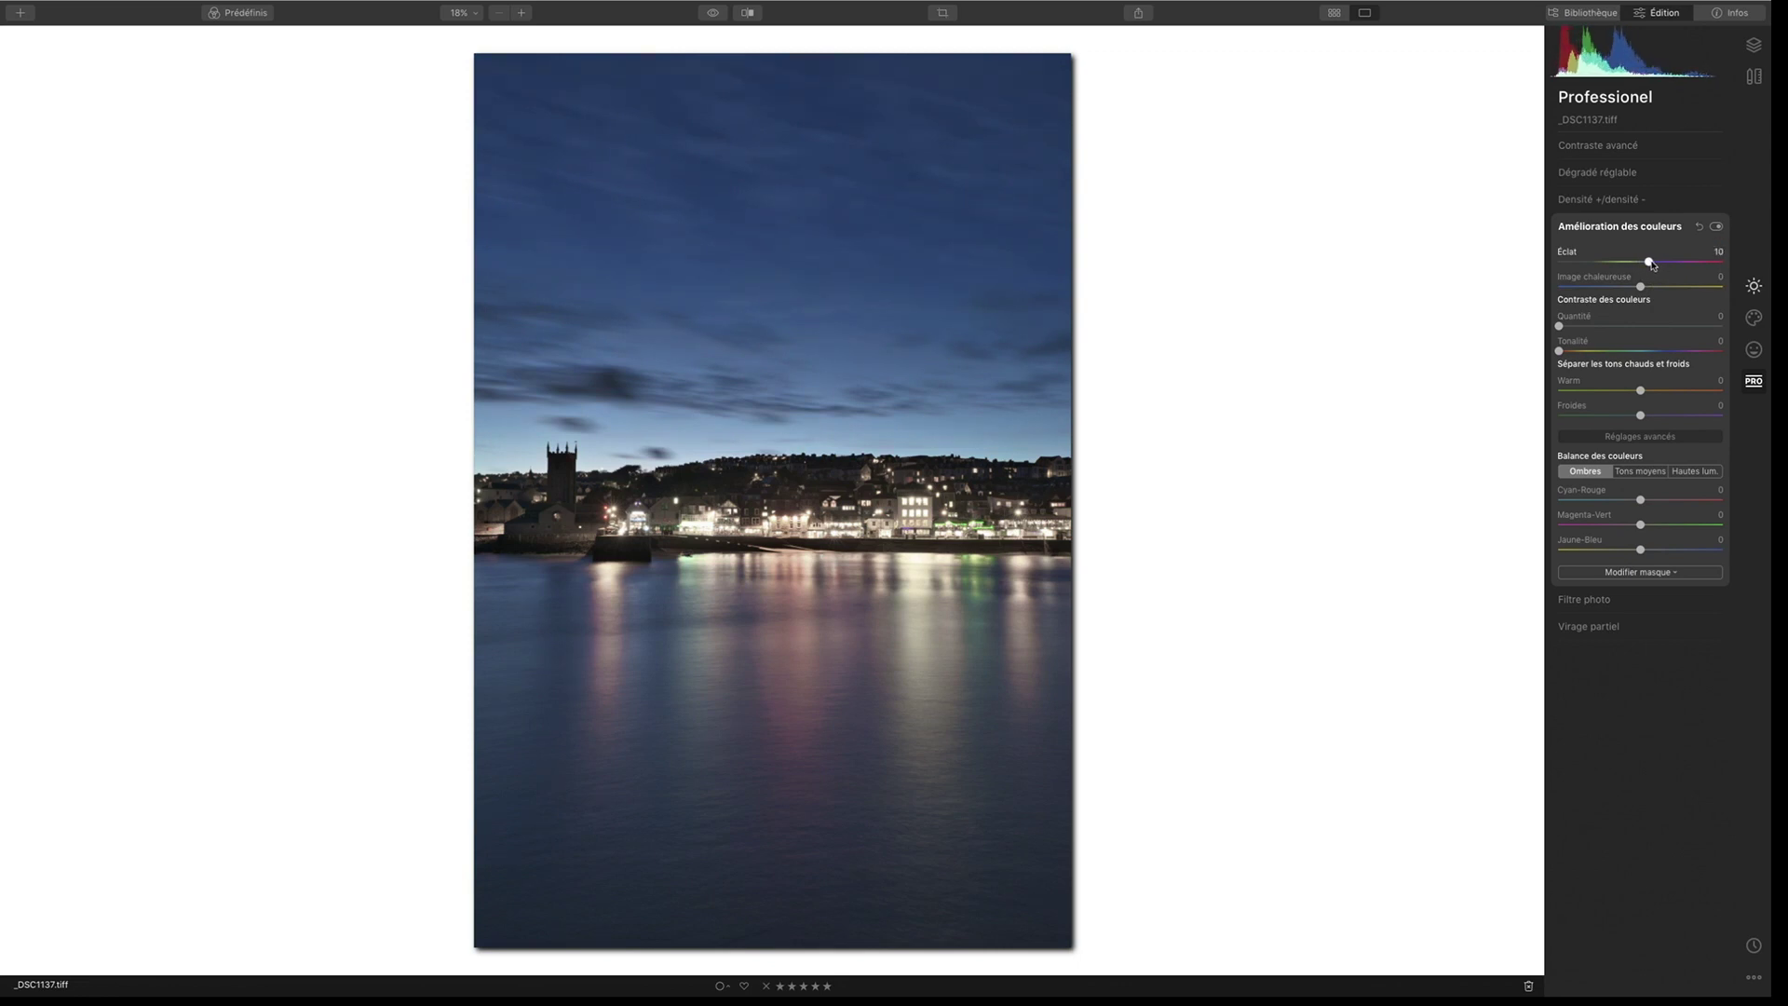
{"action": "left_click", "coordinate": [713, 14]}
{"action": "left_click", "coordinate": [713, 14]}
{"action": "left_click", "coordinate": [714, 14]}
{"action": "left_click", "coordinate": [714, 14]}
{"action": "left_click_drag", "start_coordinate": [1647, 262], "coordinate": [1661, 262]}
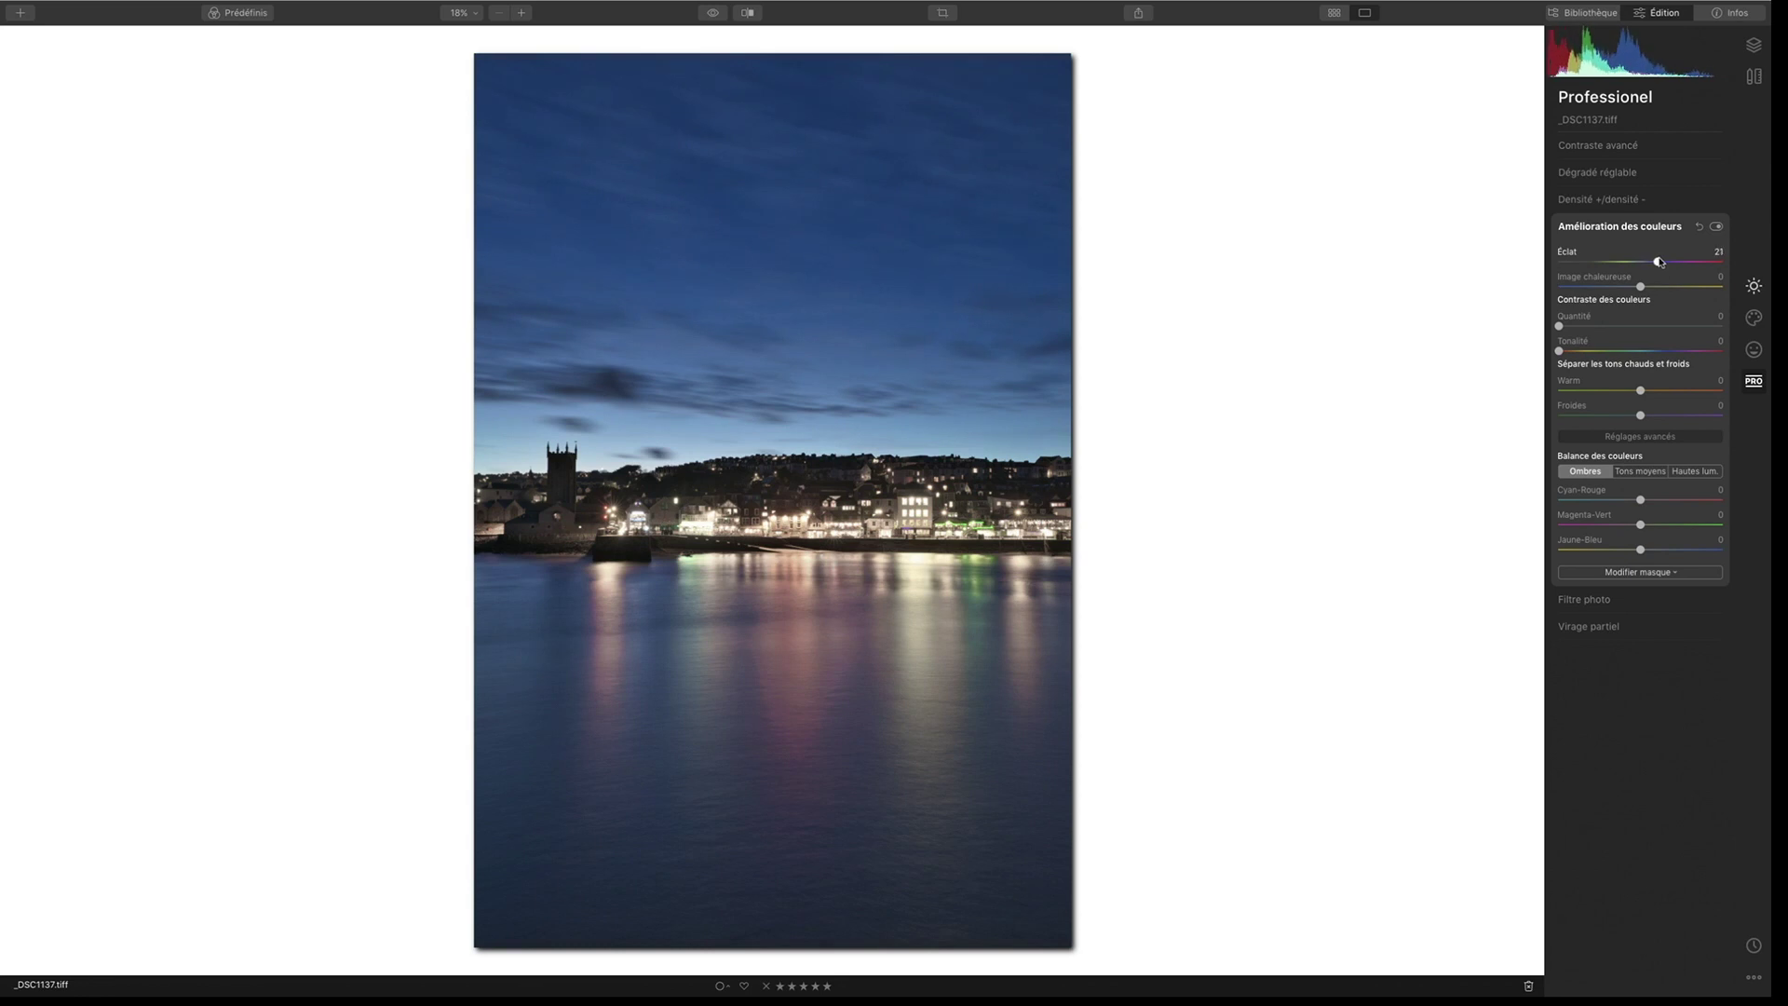
Step: Examine how the sky, water and town lights differ between the original and the version with Éclat raised
{"action": "left_click", "coordinate": [715, 13]}
{"action": "left_click", "coordinate": [714, 13]}
{"action": "left_click", "coordinate": [712, 14]}
{"action": "left_click", "coordinate": [714, 14]}
{"action": "left_click", "coordinate": [713, 14]}
{"action": "left_click", "coordinate": [713, 14]}
{"action": "left_click", "coordinate": [714, 14]}
{"action": "left_click", "coordinate": [716, 15]}
{"action": "left_click", "coordinate": [715, 14]}
{"action": "left_click", "coordinate": [715, 14]}
{"action": "left_click", "coordinate": [714, 14]}
{"action": "left_click", "coordinate": [714, 14]}
Step: In the colour balance of the shadows (Ombres), set Cyan-Rouge to 9, Magenta-Vert to -9 and Jaune-Bleu to 6
{"action": "left_click_drag", "start_coordinate": [1641, 500], "coordinate": [1655, 501]}
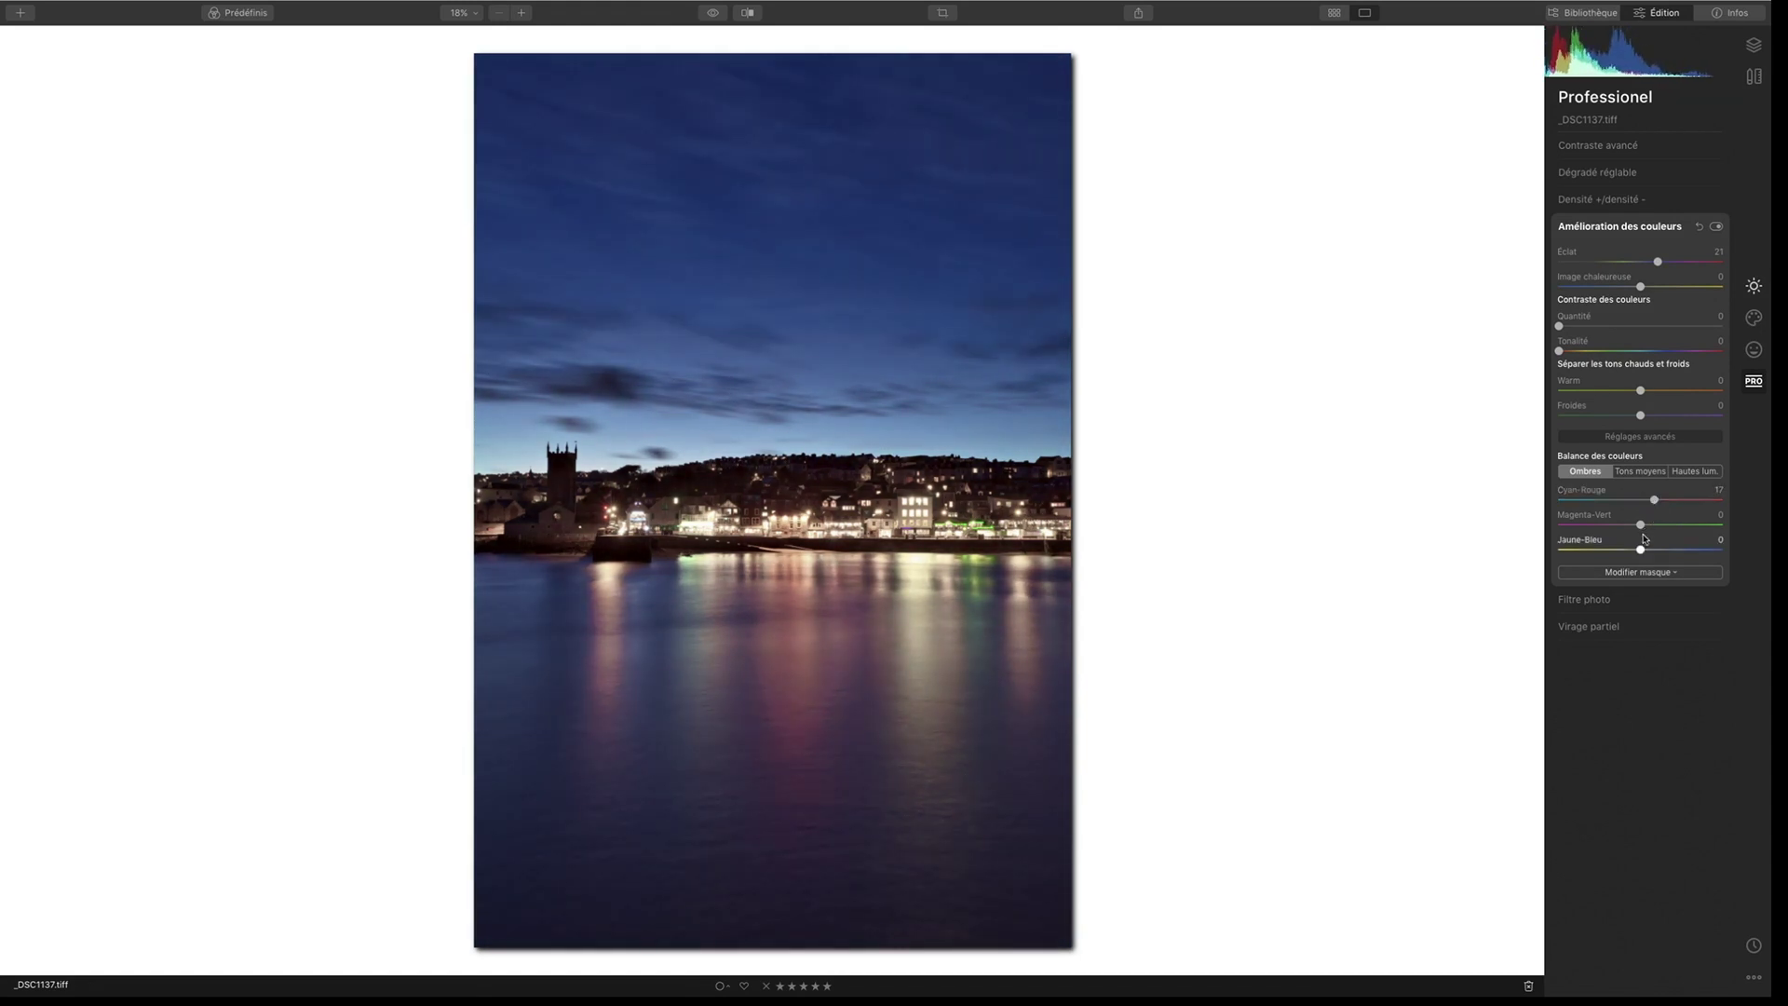
{"action": "left_click_drag", "start_coordinate": [1655, 501], "coordinate": [1648, 502]}
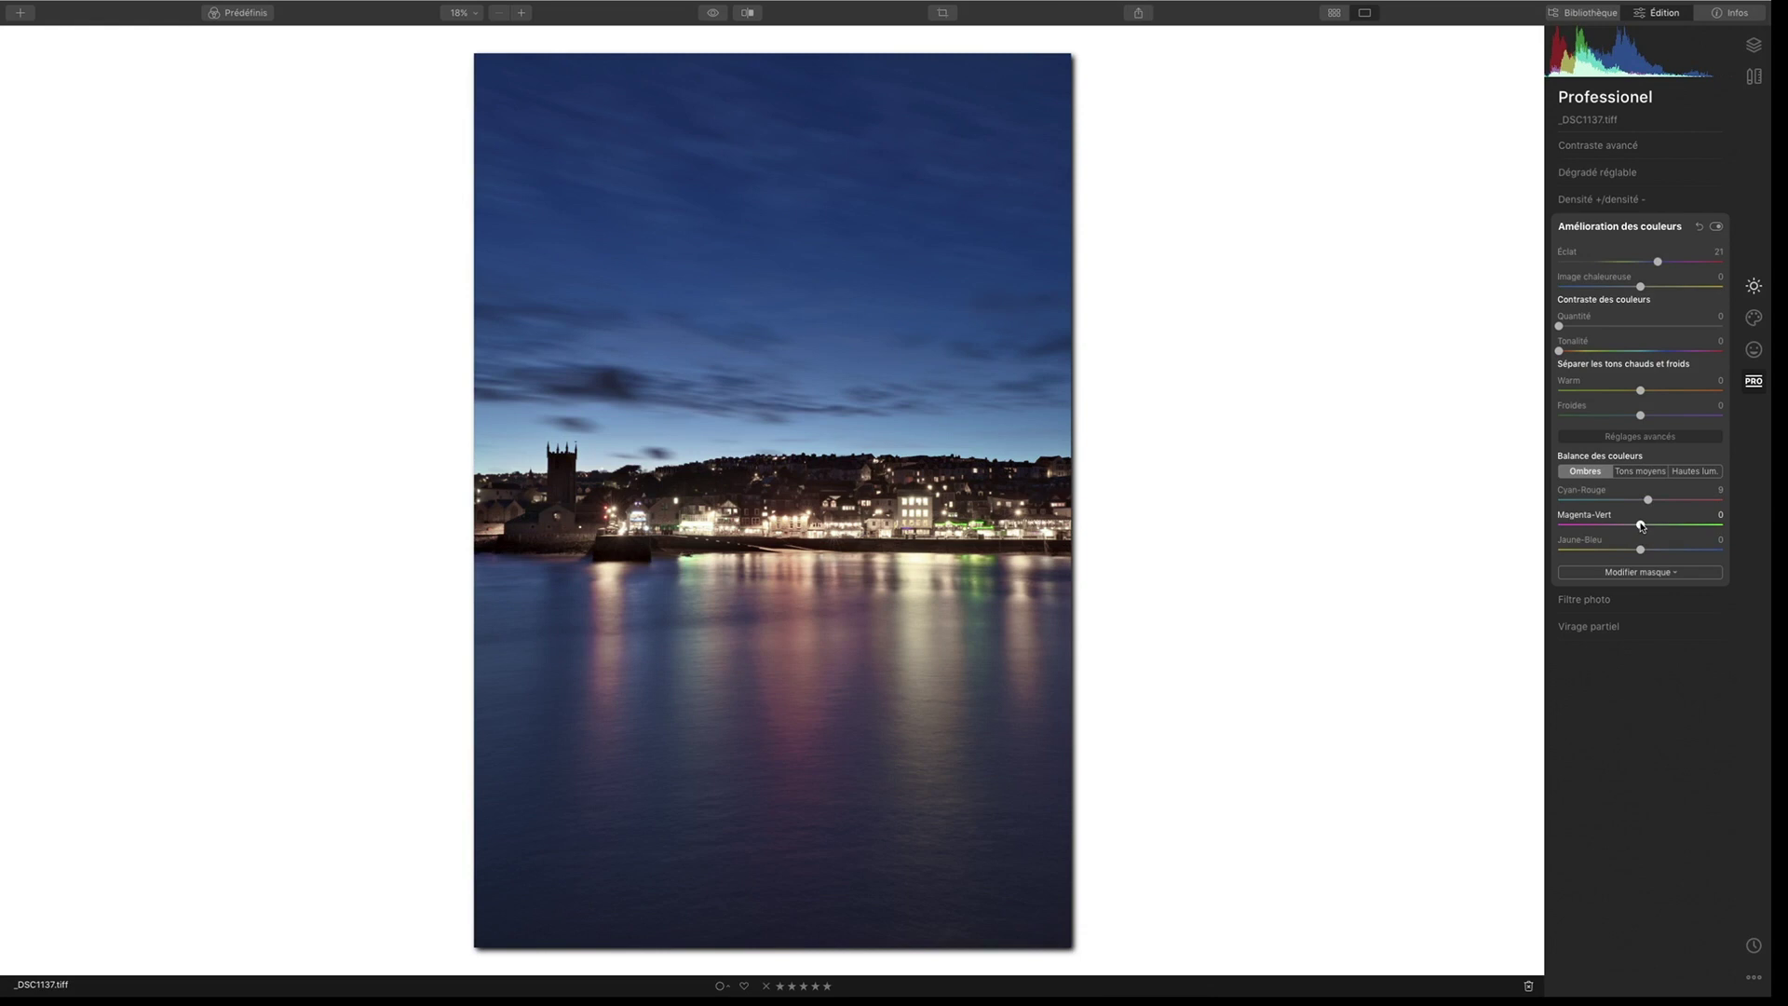
{"action": "left_click_drag", "start_coordinate": [1641, 526], "coordinate": [1632, 525]}
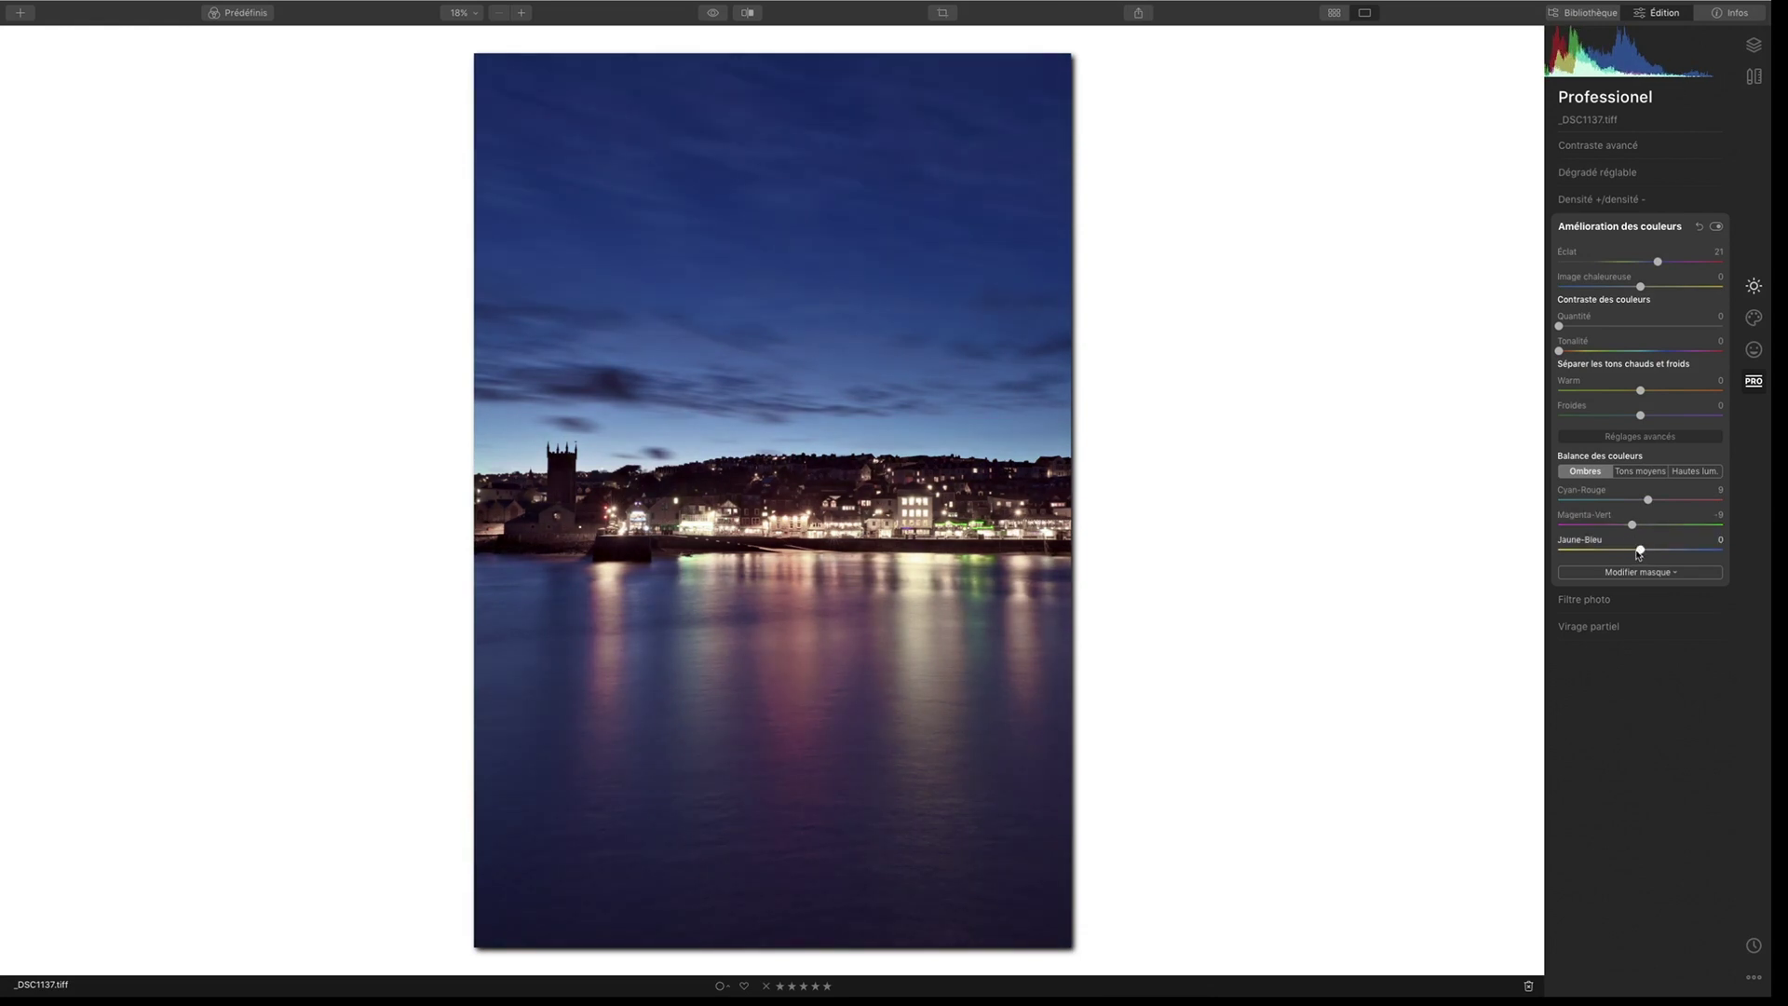
{"action": "left_click_drag", "start_coordinate": [1640, 550], "coordinate": [1646, 550]}
Step: Compare the photo with rebalanced shadows against the original
{"action": "left_click", "coordinate": [715, 12]}
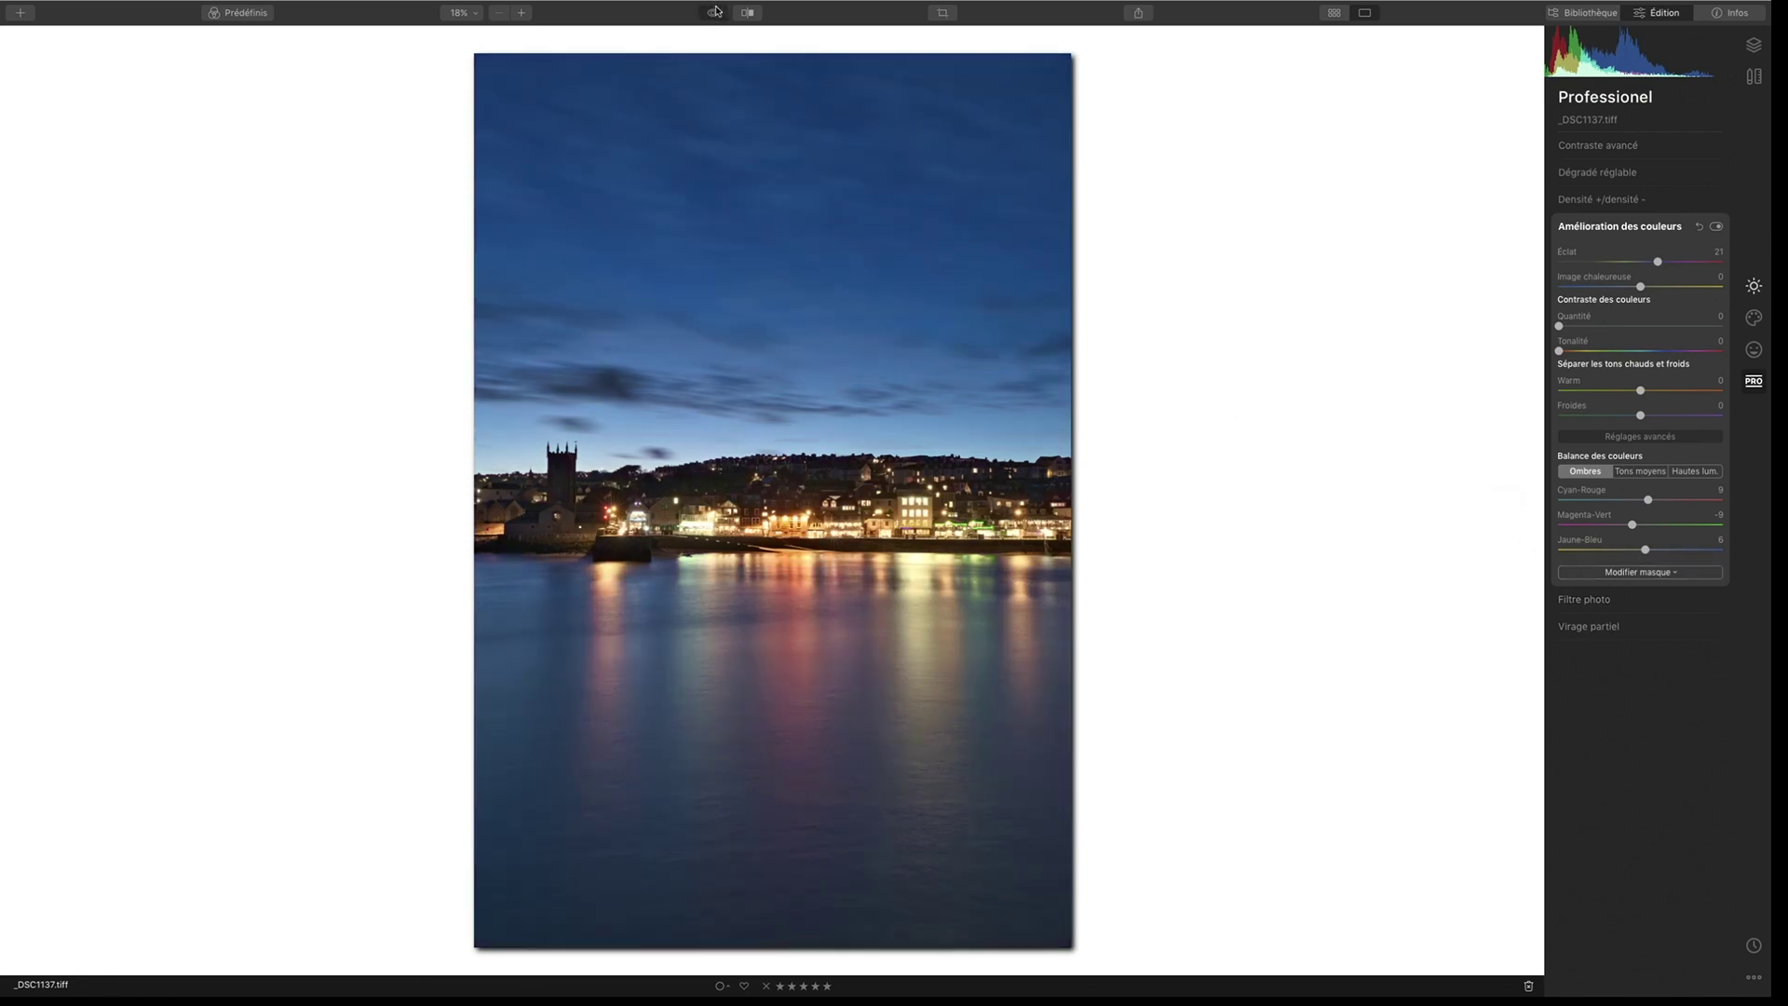
{"action": "left_click", "coordinate": [715, 11]}
{"action": "left_click", "coordinate": [718, 13]}
{"action": "left_click", "coordinate": [720, 13]}
{"action": "left_click", "coordinate": [721, 13]}
{"action": "left_click", "coordinate": [723, 13]}
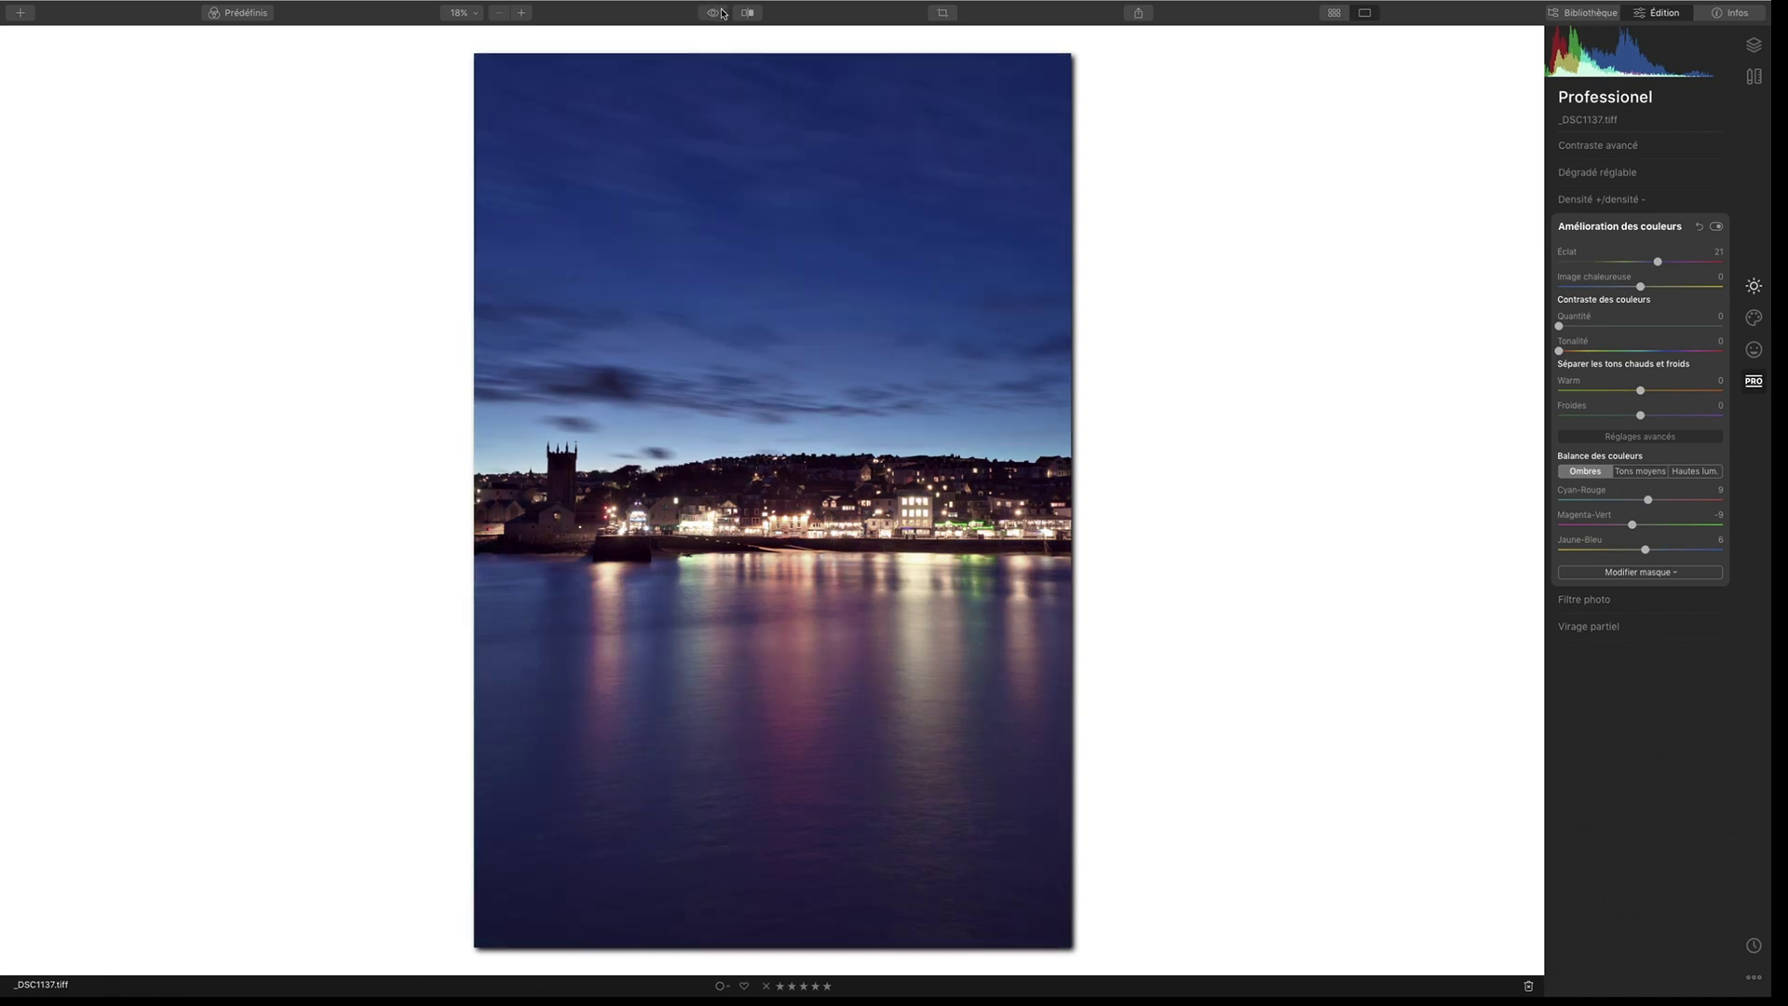
{"action": "left_click", "coordinate": [723, 14]}
{"action": "left_click", "coordinate": [718, 13]}
Step: In the colour balance of the midtones (Tons moyens), set Cyan-Rouge to -12, Magenta-Vert to 6 and Jaune-Bleu to 13
{"action": "left_click", "coordinate": [1645, 472]}
{"action": "left_click_drag", "start_coordinate": [1642, 501], "coordinate": [1630, 502]}
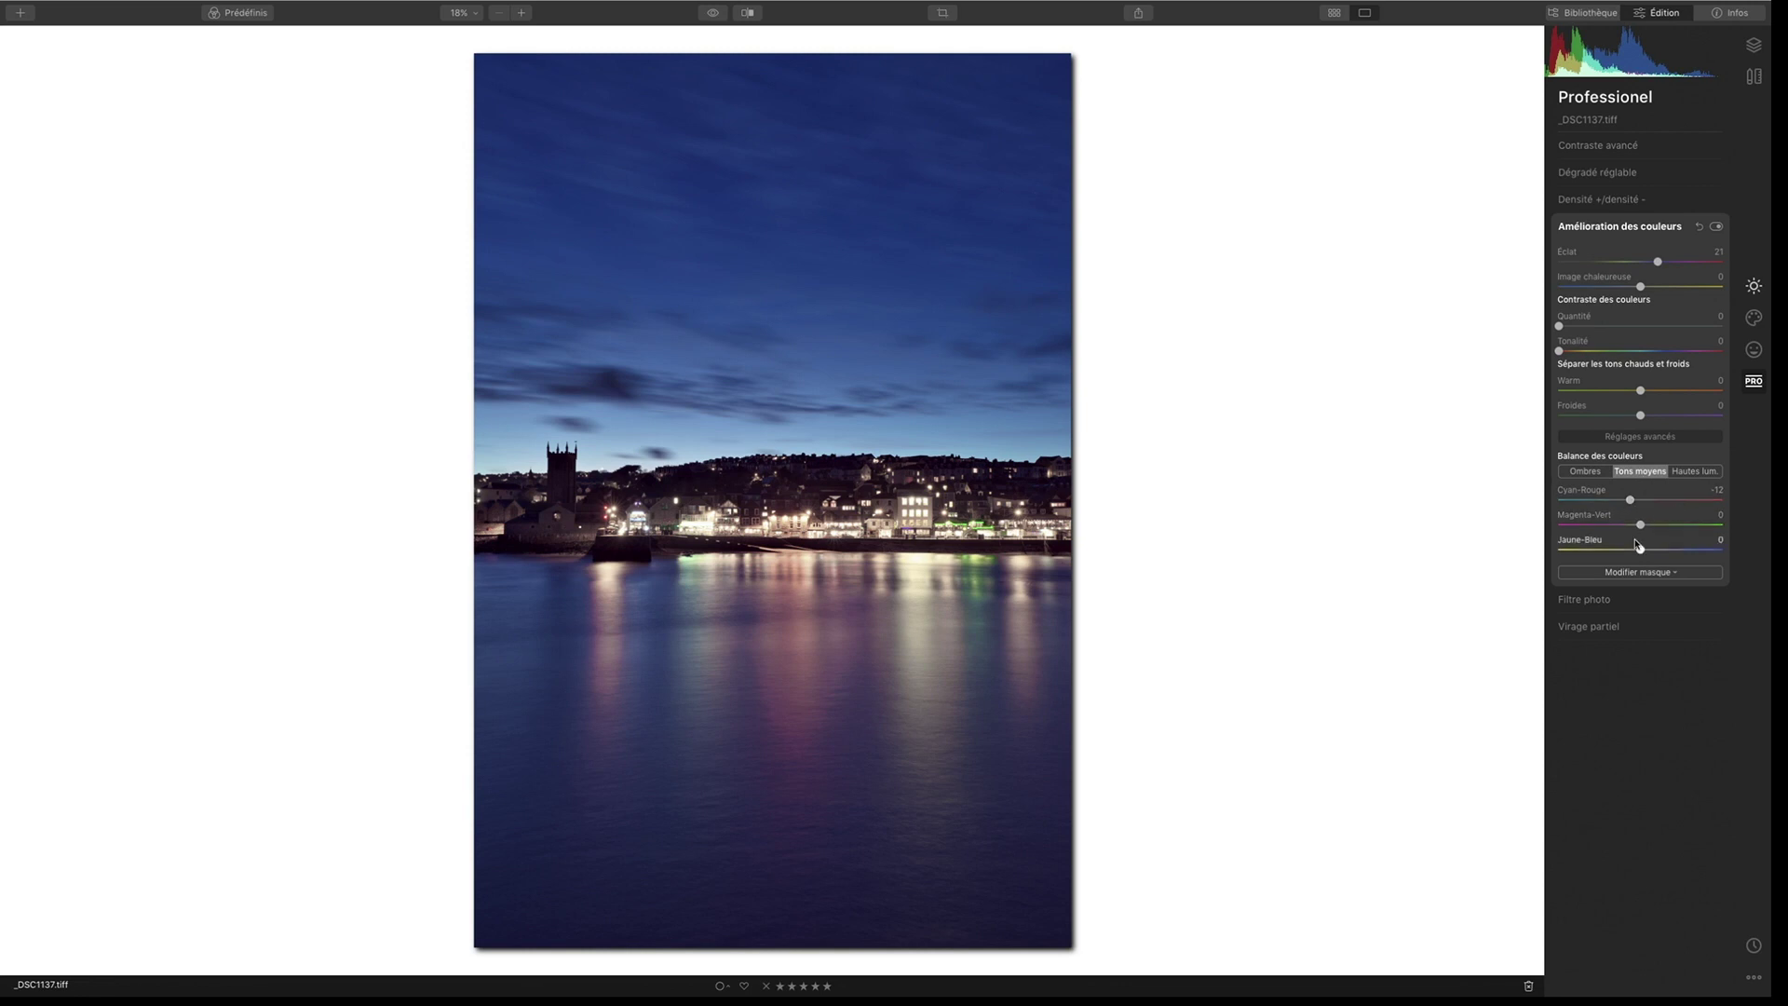
{"action": "left_click_drag", "start_coordinate": [1640, 525], "coordinate": [1645, 525]}
{"action": "left_click", "coordinate": [1593, 472]}
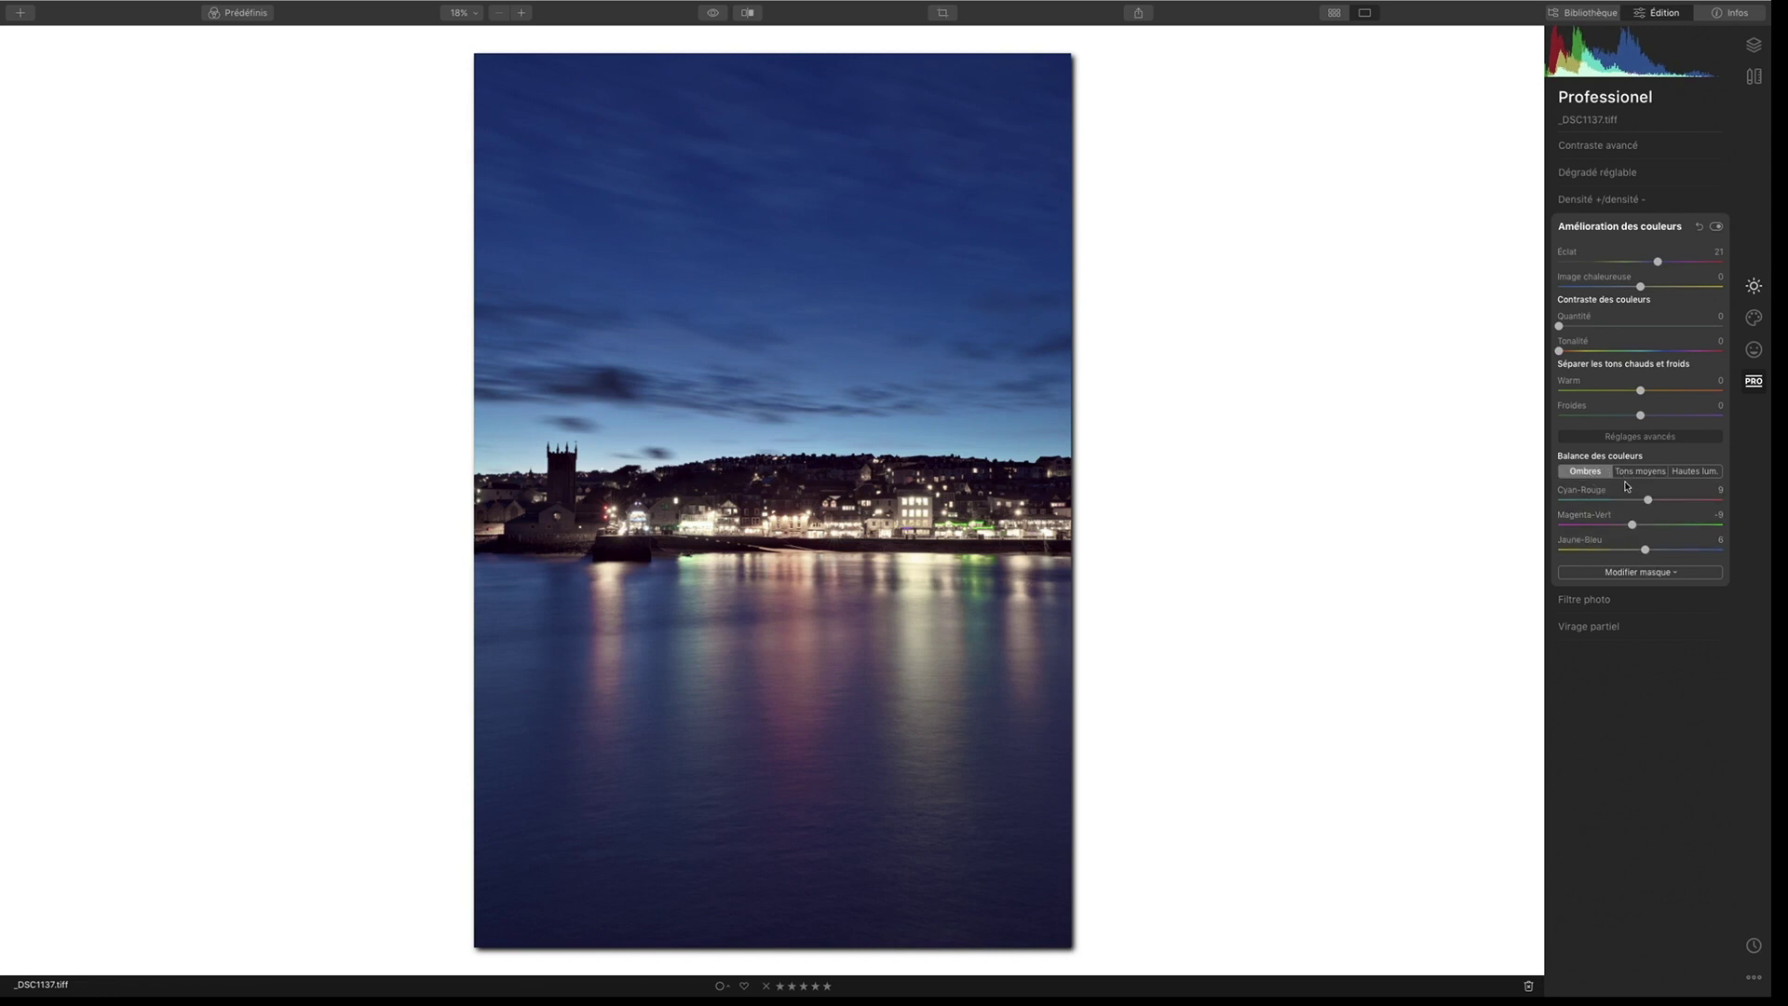
{"action": "left_click", "coordinate": [1641, 474]}
{"action": "left_click_drag", "start_coordinate": [1644, 550], "coordinate": [1654, 552]}
{"action": "left_click", "coordinate": [1596, 476]}
{"action": "left_click", "coordinate": [1638, 474]}
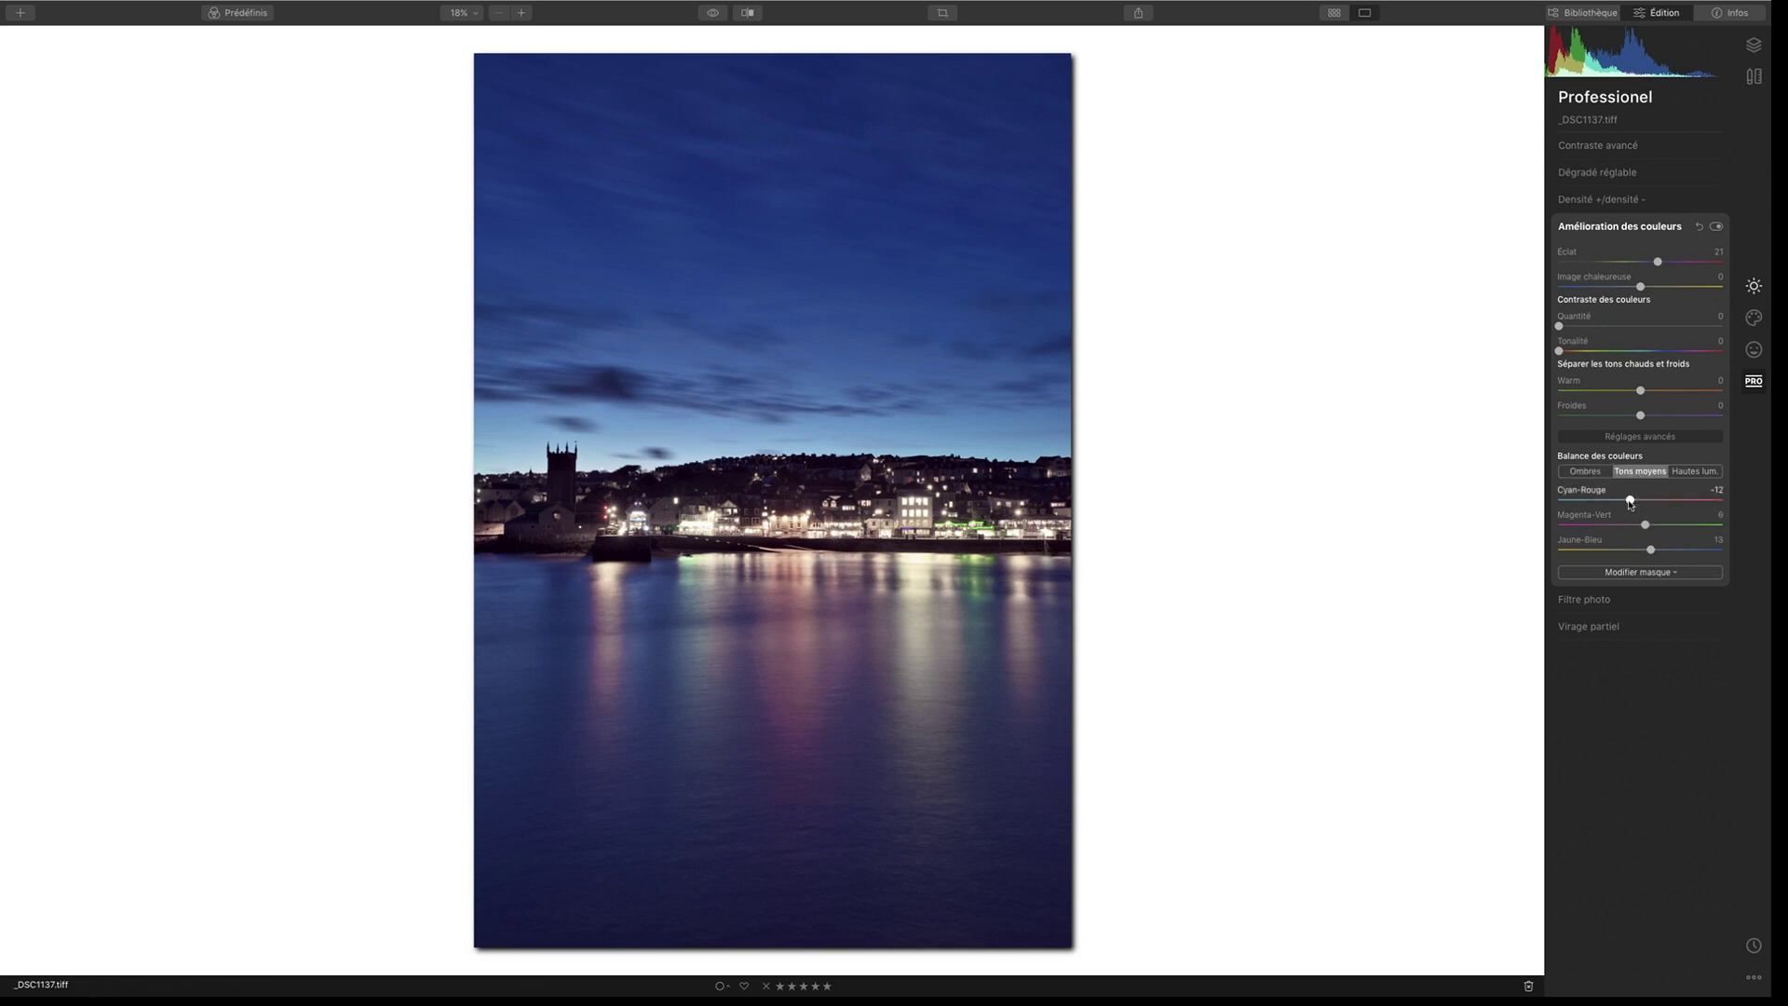
Step: In the colour balance of the highlights (Hautes lum.), set Cyan-Rouge to 17, Magenta-Vert to 2 and Jaune-Bleu to 16
{"action": "left_click", "coordinate": [1697, 472]}
{"action": "left_click_drag", "start_coordinate": [1641, 500], "coordinate": [1657, 501]}
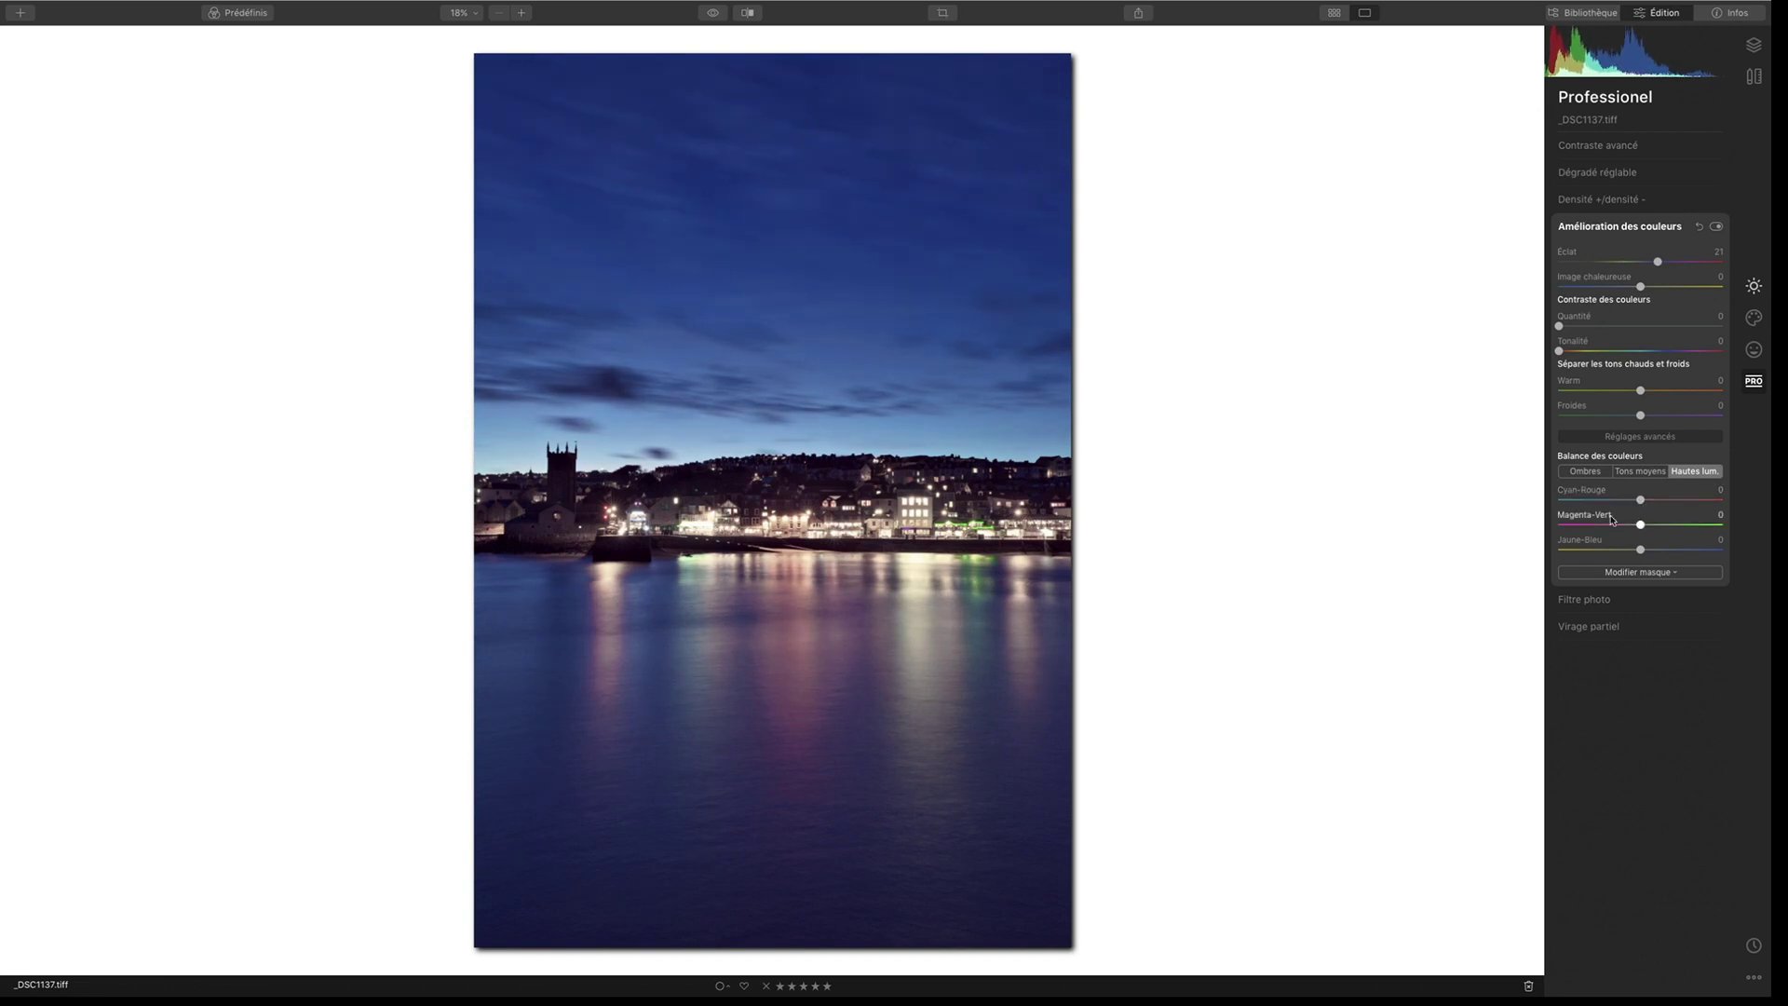
{"action": "left_click_drag", "start_coordinate": [713, 13], "coordinate": [711, 47]}
{"action": "mouse_move", "coordinate": [1638, 525]}
{"action": "left_mouse_down"}
{"action": "mouse_move", "coordinate": [1658, 550]}
{"action": "mouse_move", "coordinate": [1636, 550]}
{"action": "mouse_move", "coordinate": [1656, 549]}
{"action": "left_mouse_up"}
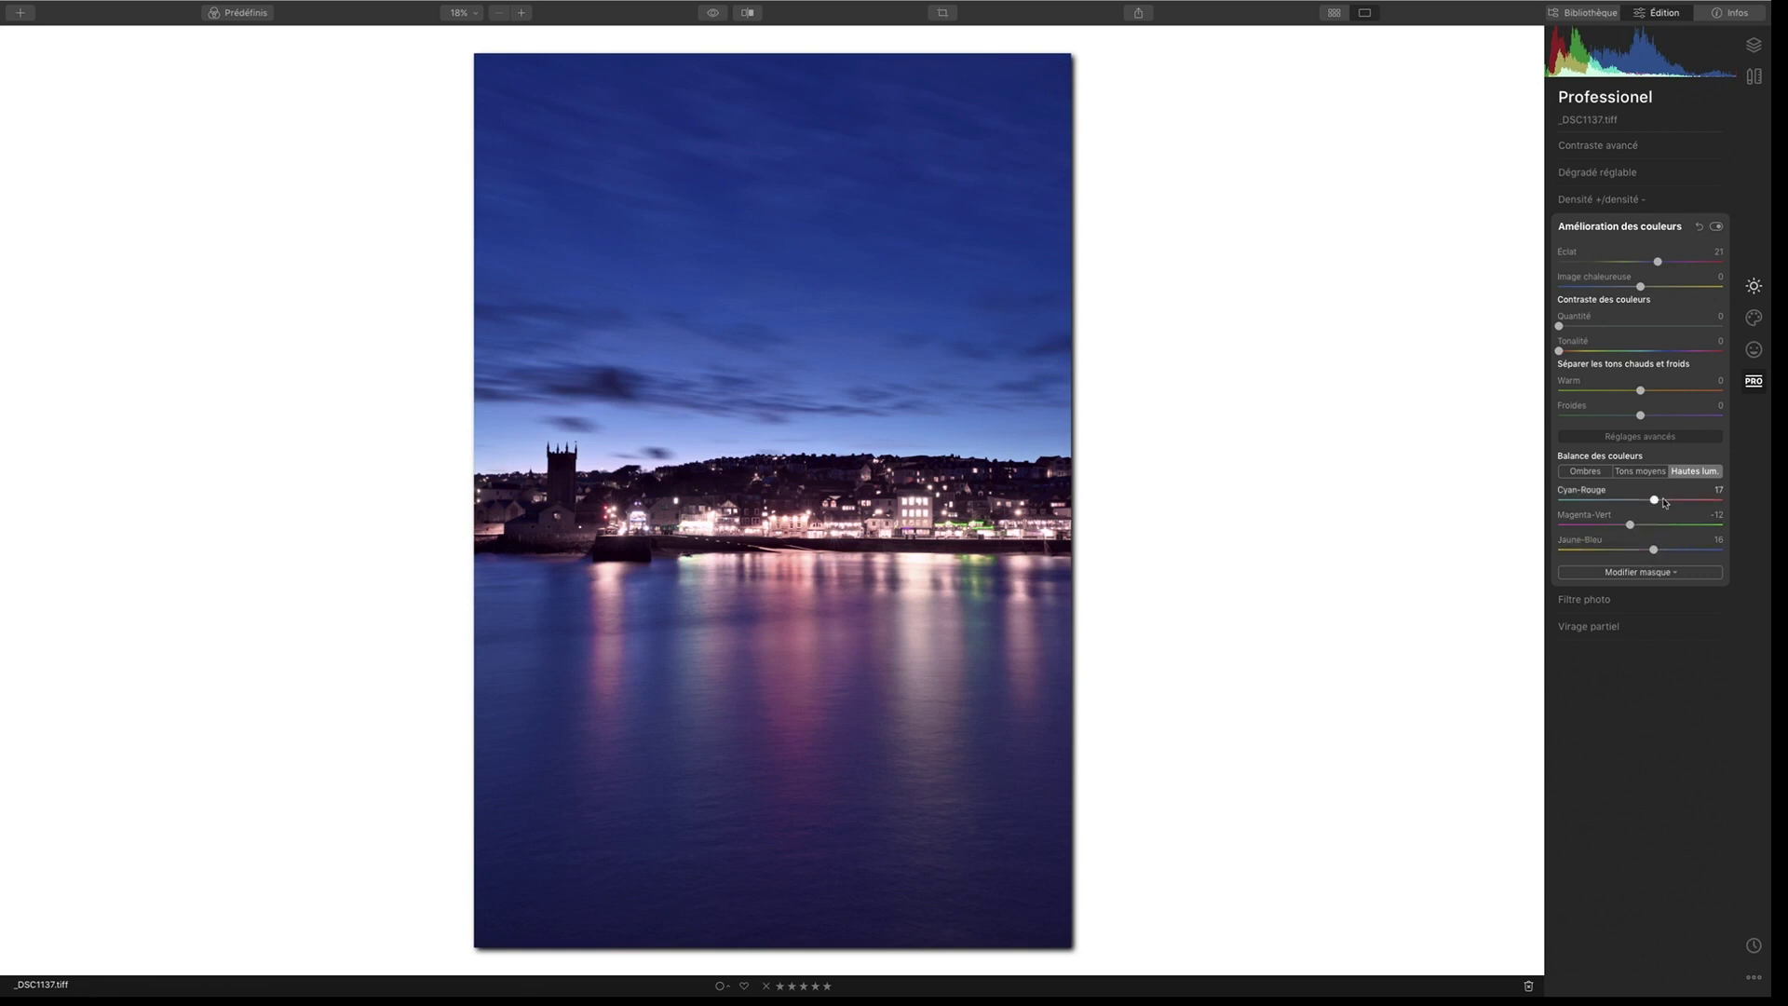
{"action": "left_click_drag", "start_coordinate": [1631, 526], "coordinate": [1645, 528]}
Step: Compare the fully colour-balanced photo with the original
{"action": "left_click", "coordinate": [712, 13]}
{"action": "left_click", "coordinate": [710, 13]}
{"action": "left_click", "coordinate": [711, 15]}
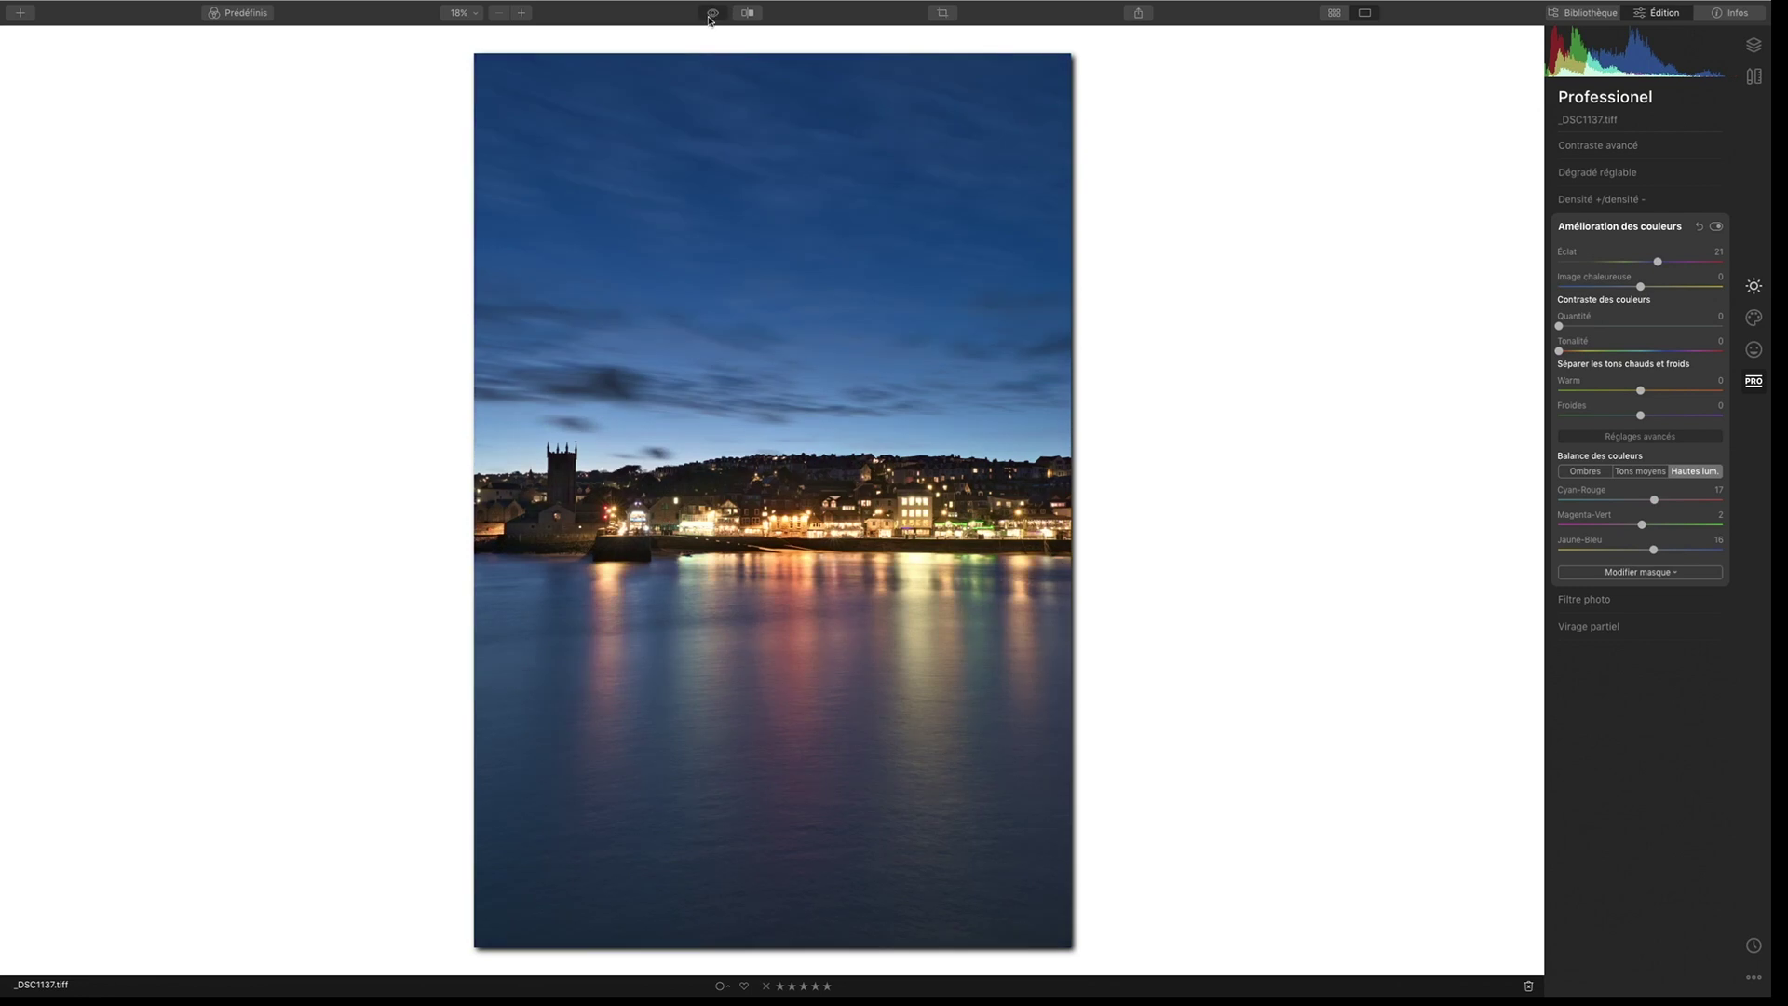
{"action": "left_click", "coordinate": [712, 14]}
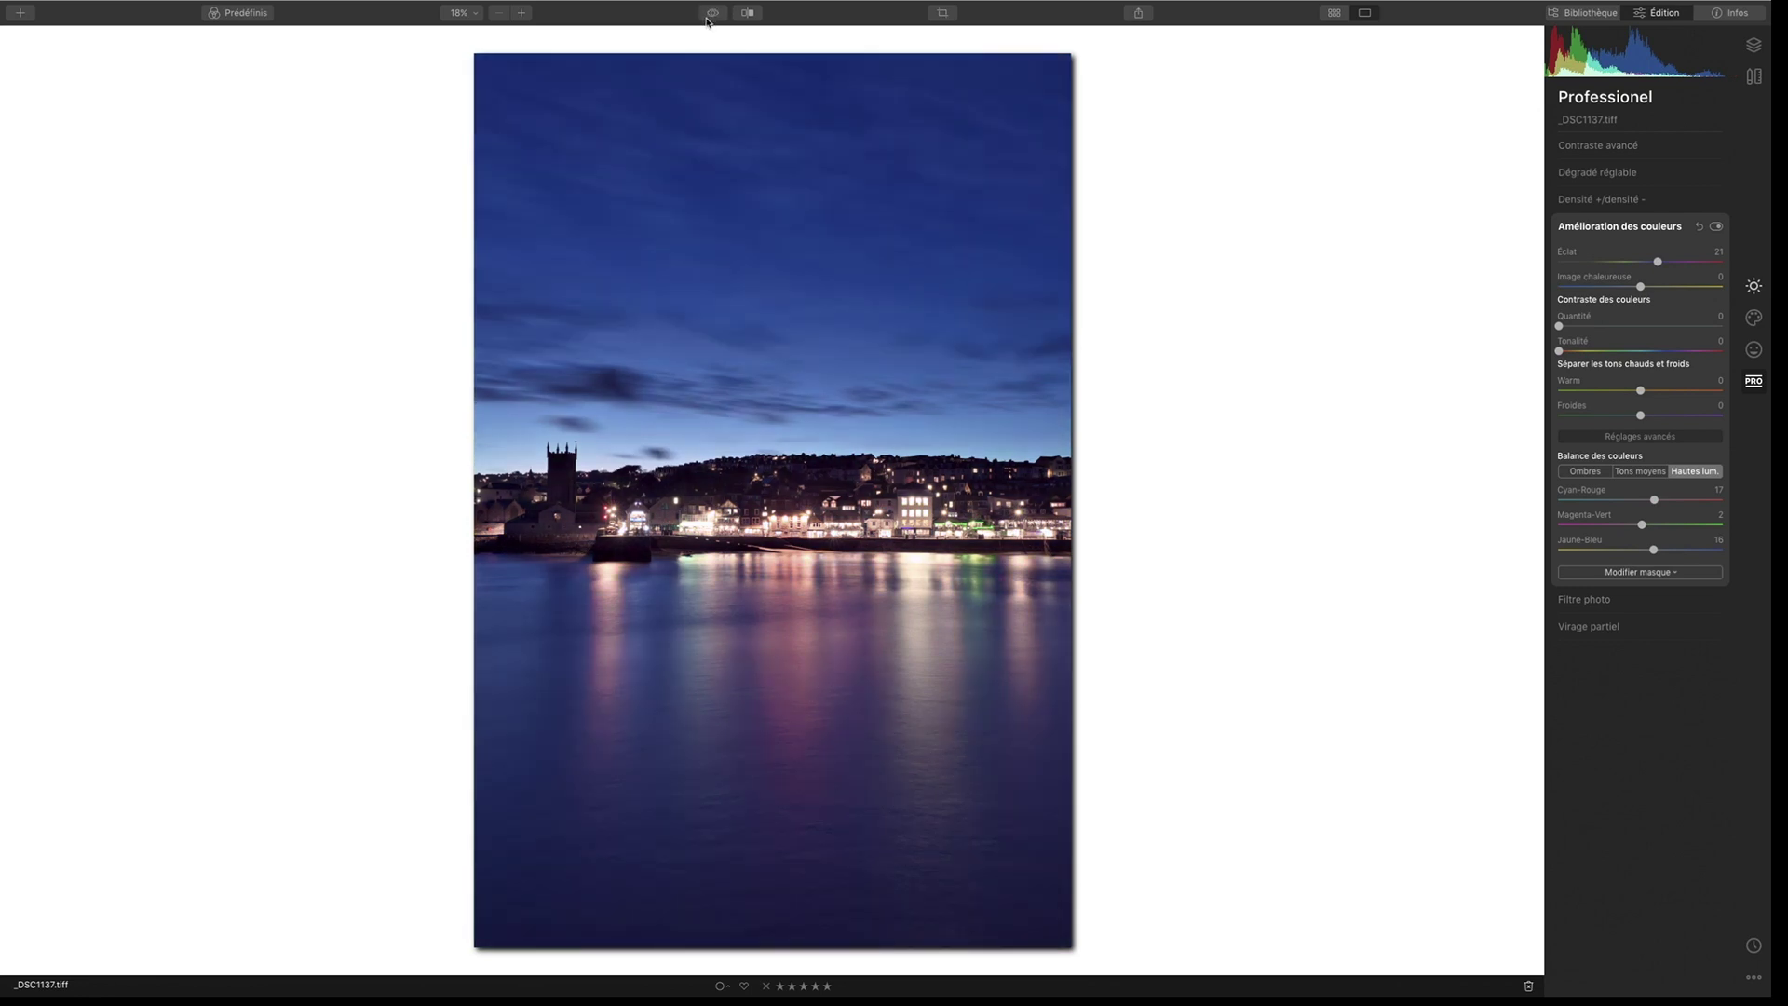
Step: Try Contraste des couleurs with Quantité 35 and Tonalité 239, and reset both settings to 0
{"action": "left_click_drag", "start_coordinate": [1560, 327], "coordinate": [1641, 353]}
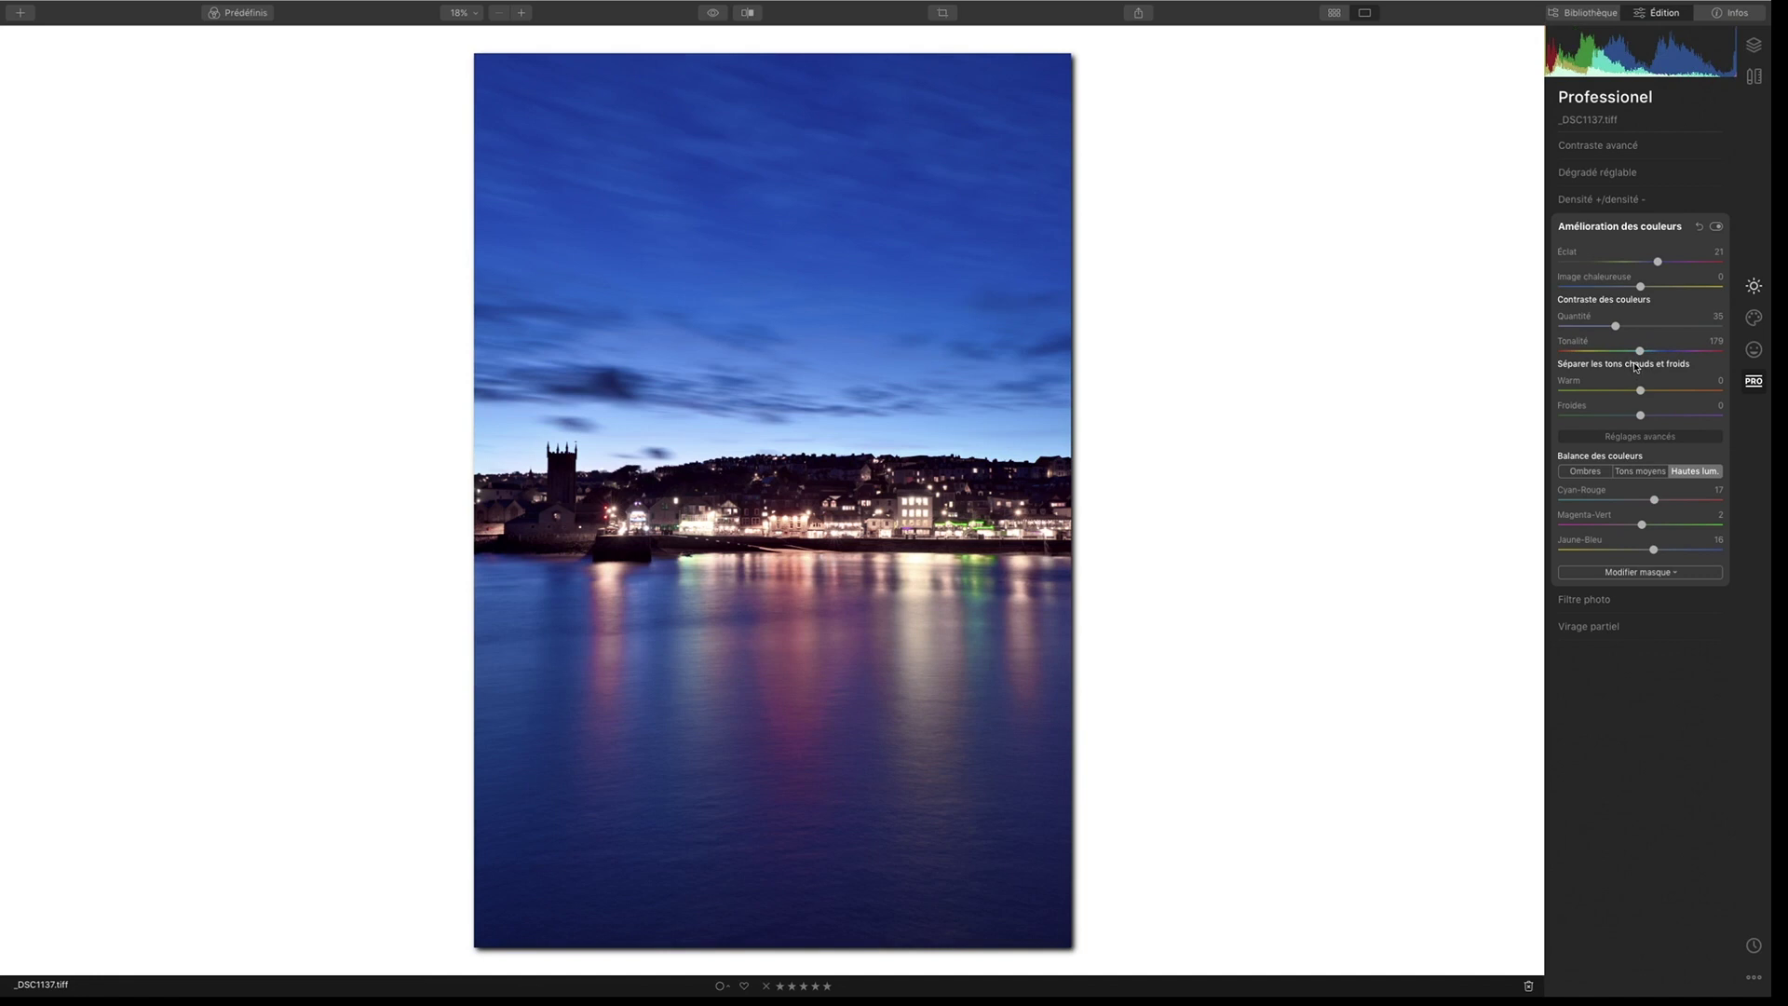
{"action": "left_click_drag", "start_coordinate": [1645, 351], "coordinate": [1665, 352]}
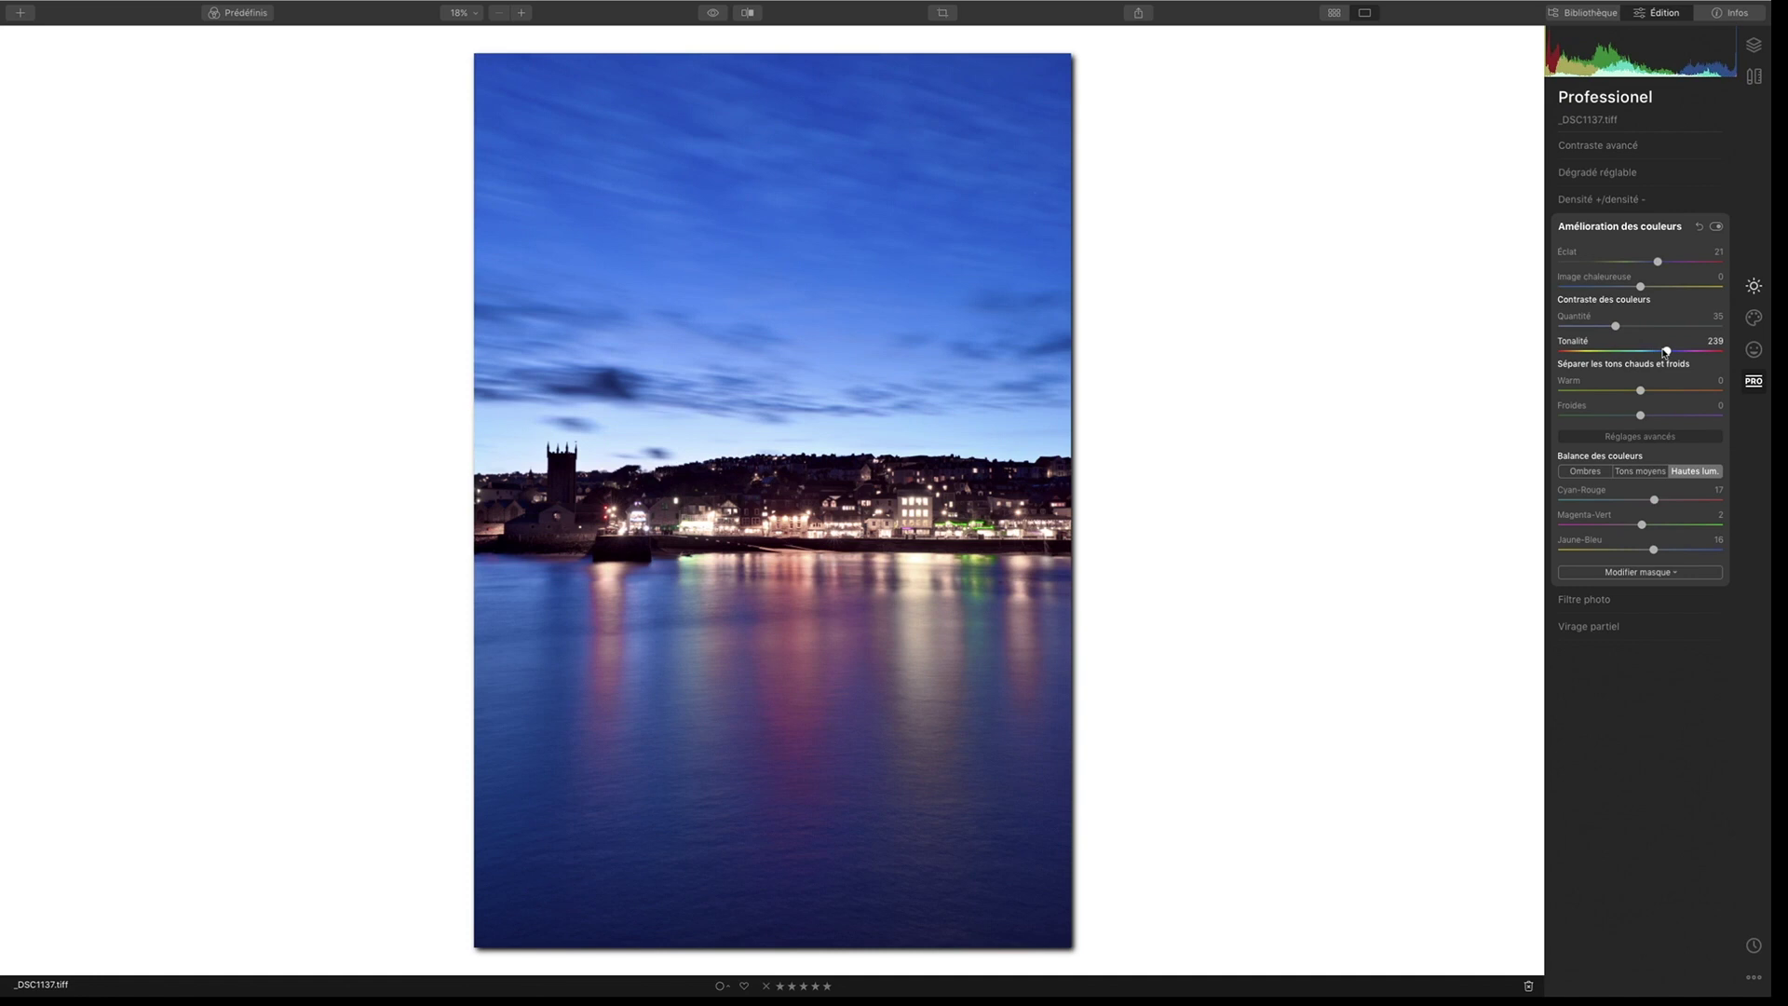
{"action": "left_click_drag", "start_coordinate": [1666, 352], "coordinate": [1537, 332]}
{"action": "double_click", "coordinate": [1597, 352]}
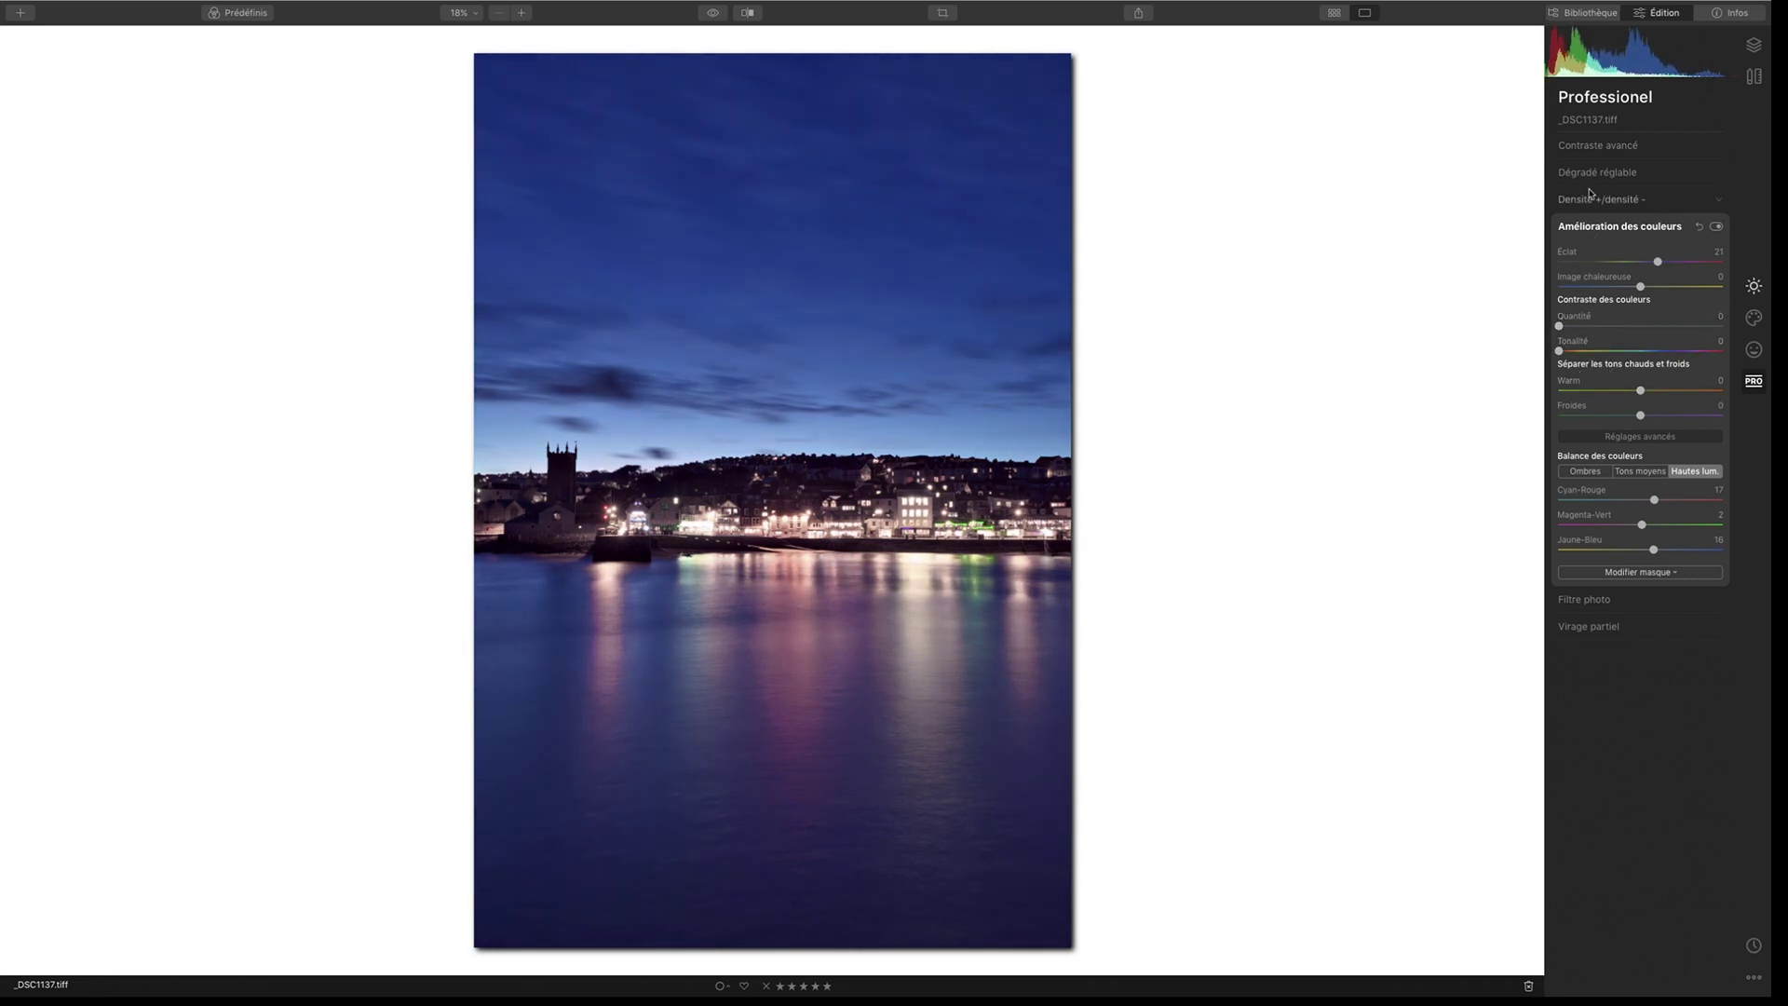
Step: Set Image chaleureuse to -17 in Amélioration des couleurs and compare the cooler photo with the original
{"action": "mouse_move", "coordinate": [1640, 288]}
{"action": "left_mouse_down"}
{"action": "mouse_move", "coordinate": [1613, 290]}
{"action": "mouse_move", "coordinate": [1642, 296]}
{"action": "mouse_move", "coordinate": [1627, 301]}
{"action": "left_mouse_up"}
{"action": "left_click", "coordinate": [711, 14]}
{"action": "left_click", "coordinate": [711, 14]}
{"action": "left_click", "coordinate": [713, 14]}
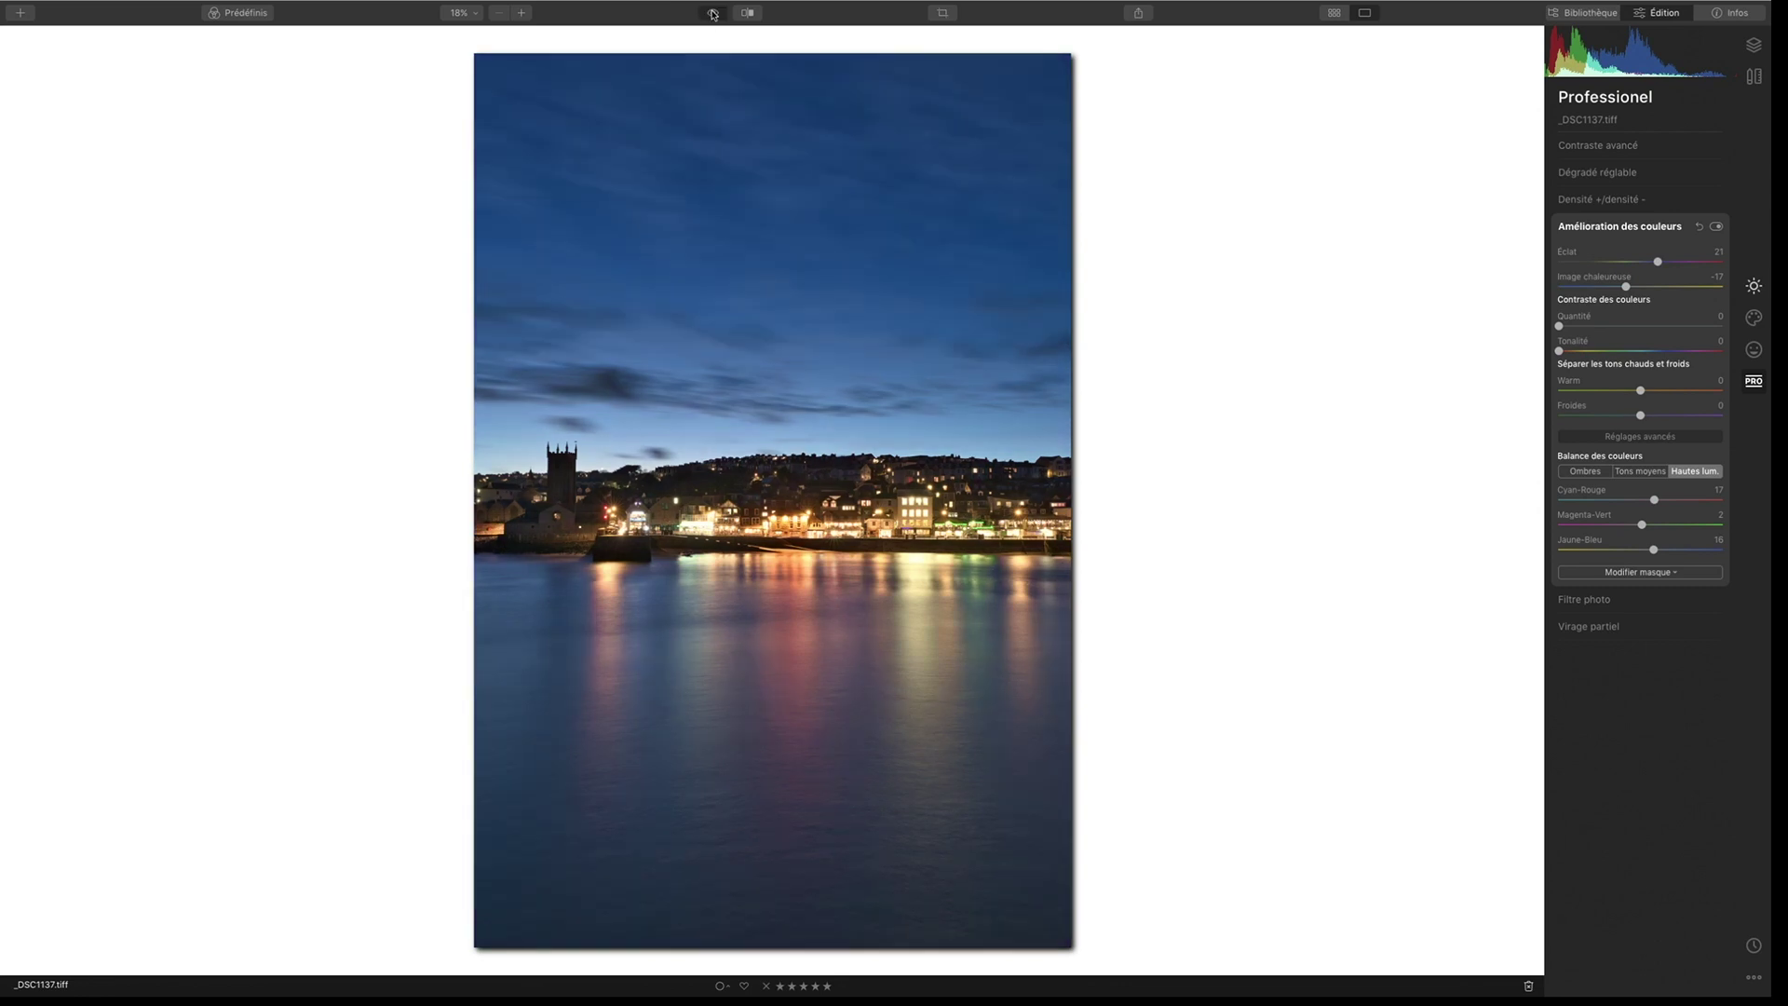
{"action": "left_click", "coordinate": [713, 14]}
Step: Examine the original and edited photo in a split before/after view, sweeping the divider across the image
{"action": "left_click", "coordinate": [747, 12]}
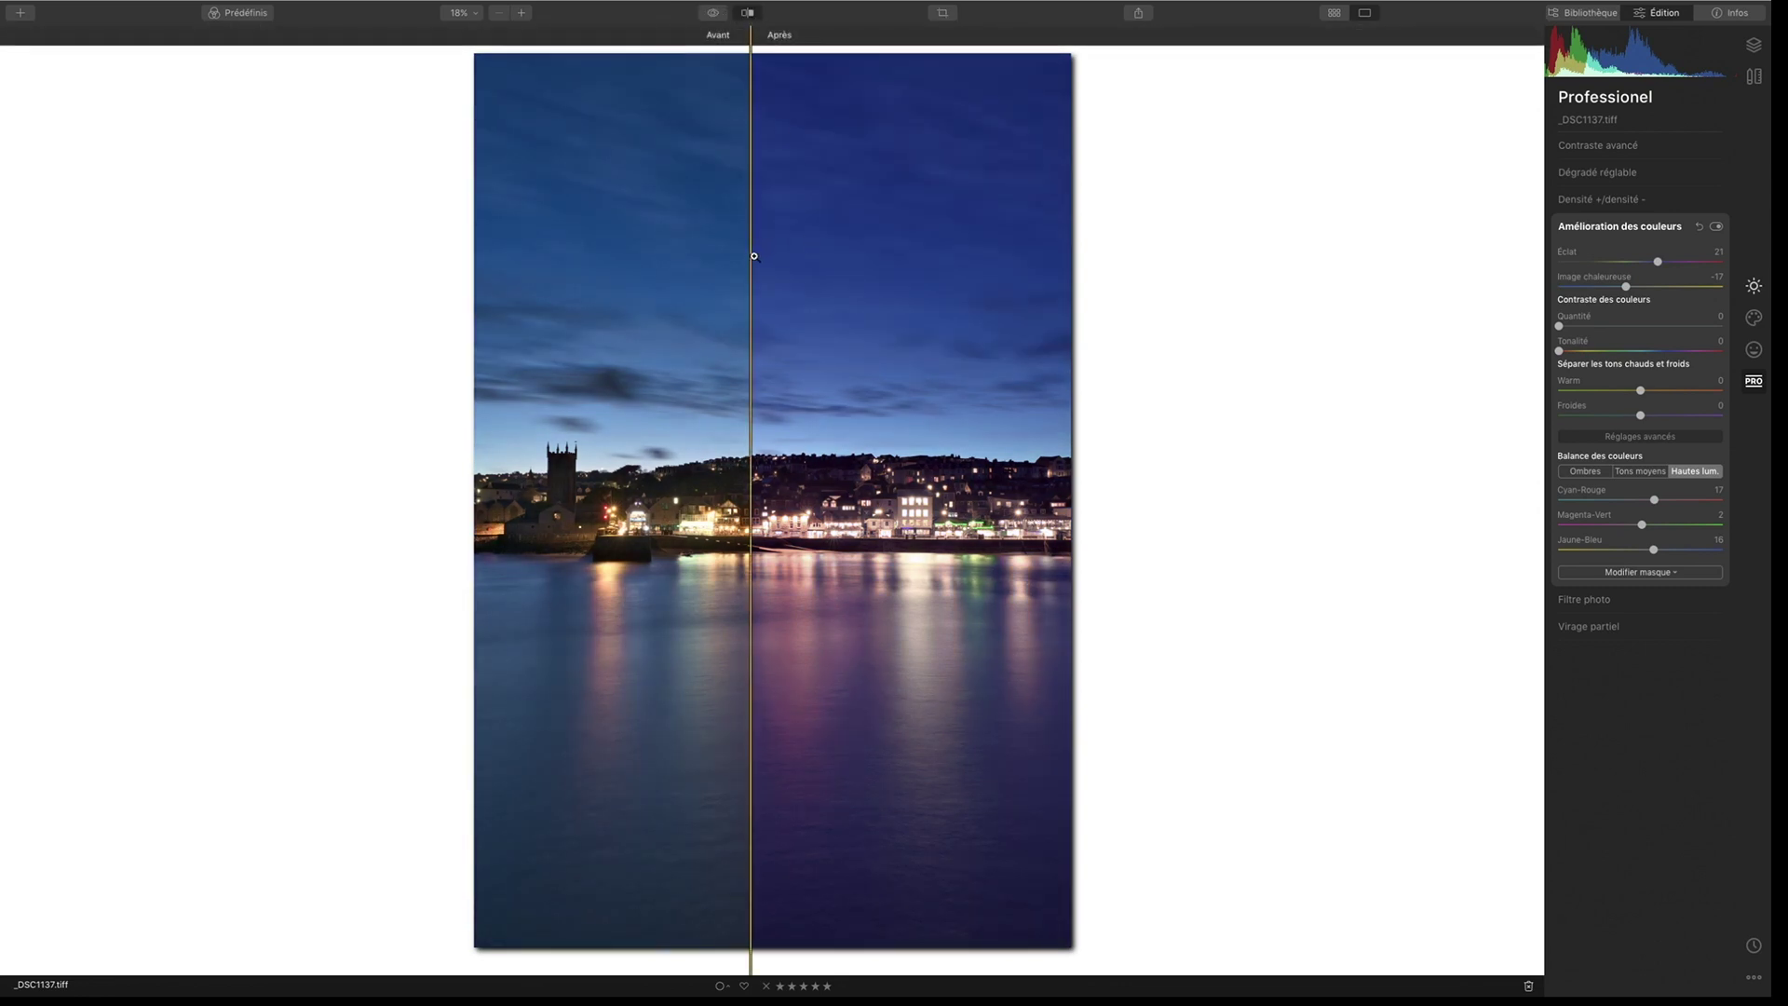
{"action": "left_click_drag", "start_coordinate": [750, 261], "coordinate": [1168, 268]}
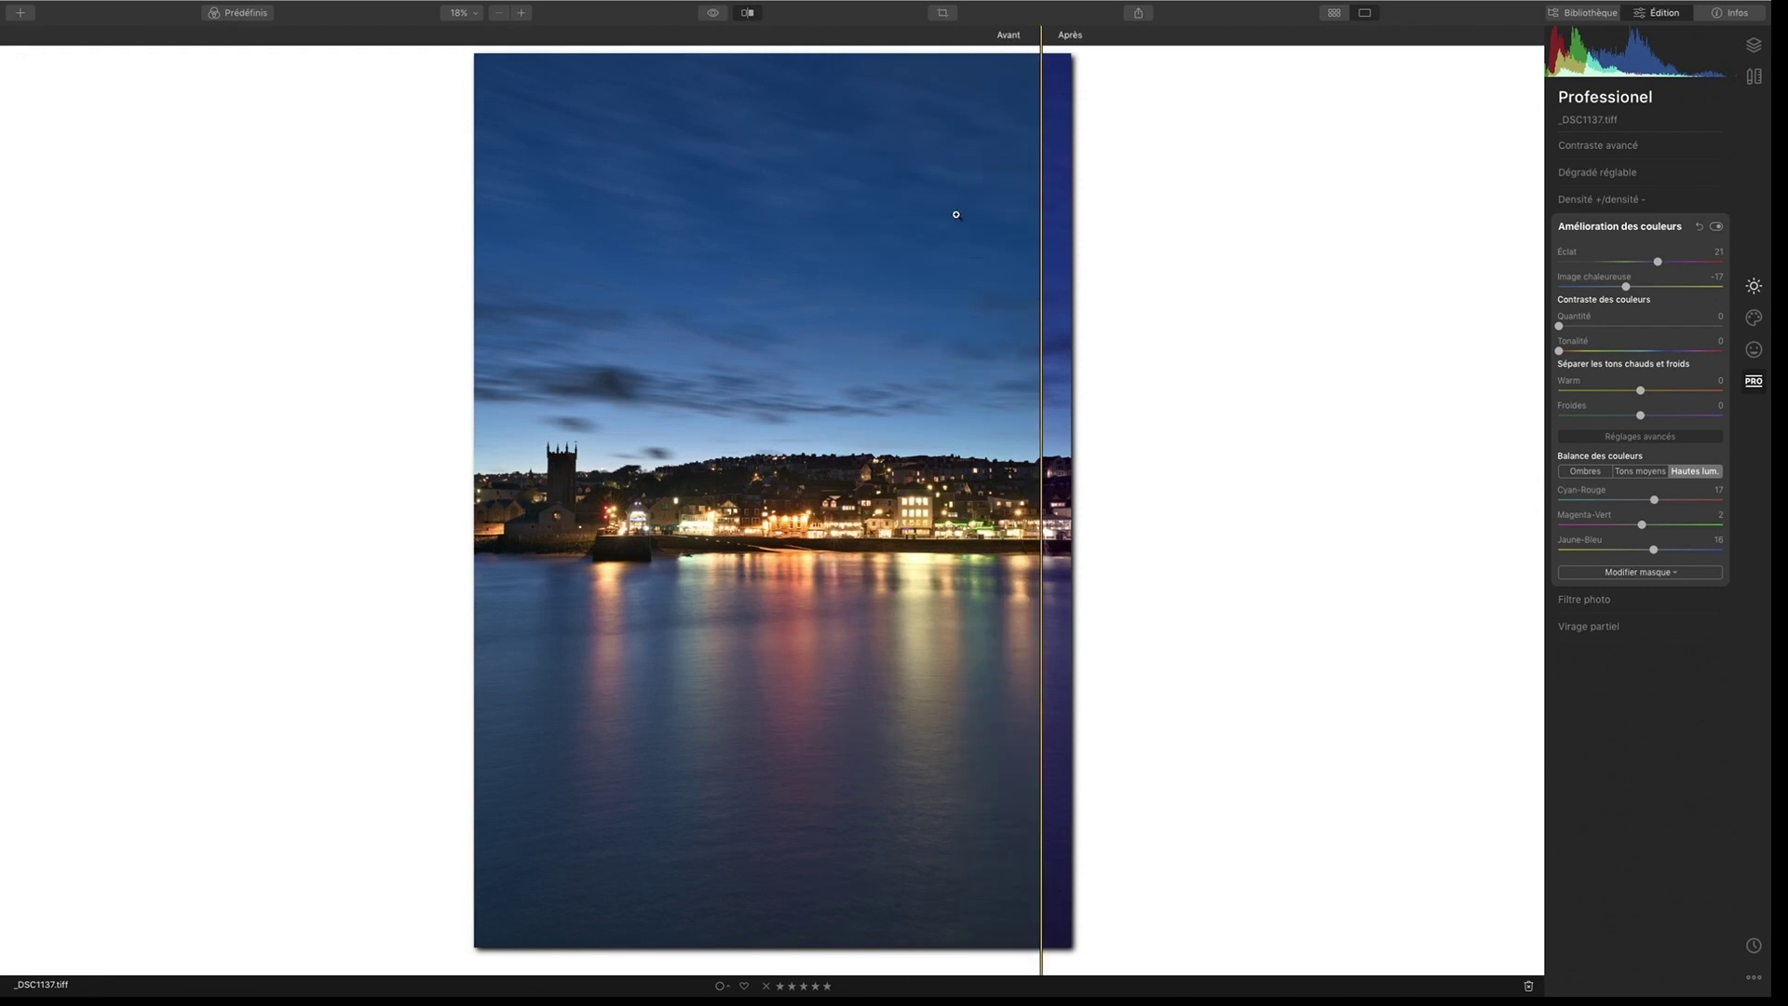
{"action": "left_click", "coordinate": [756, 14]}
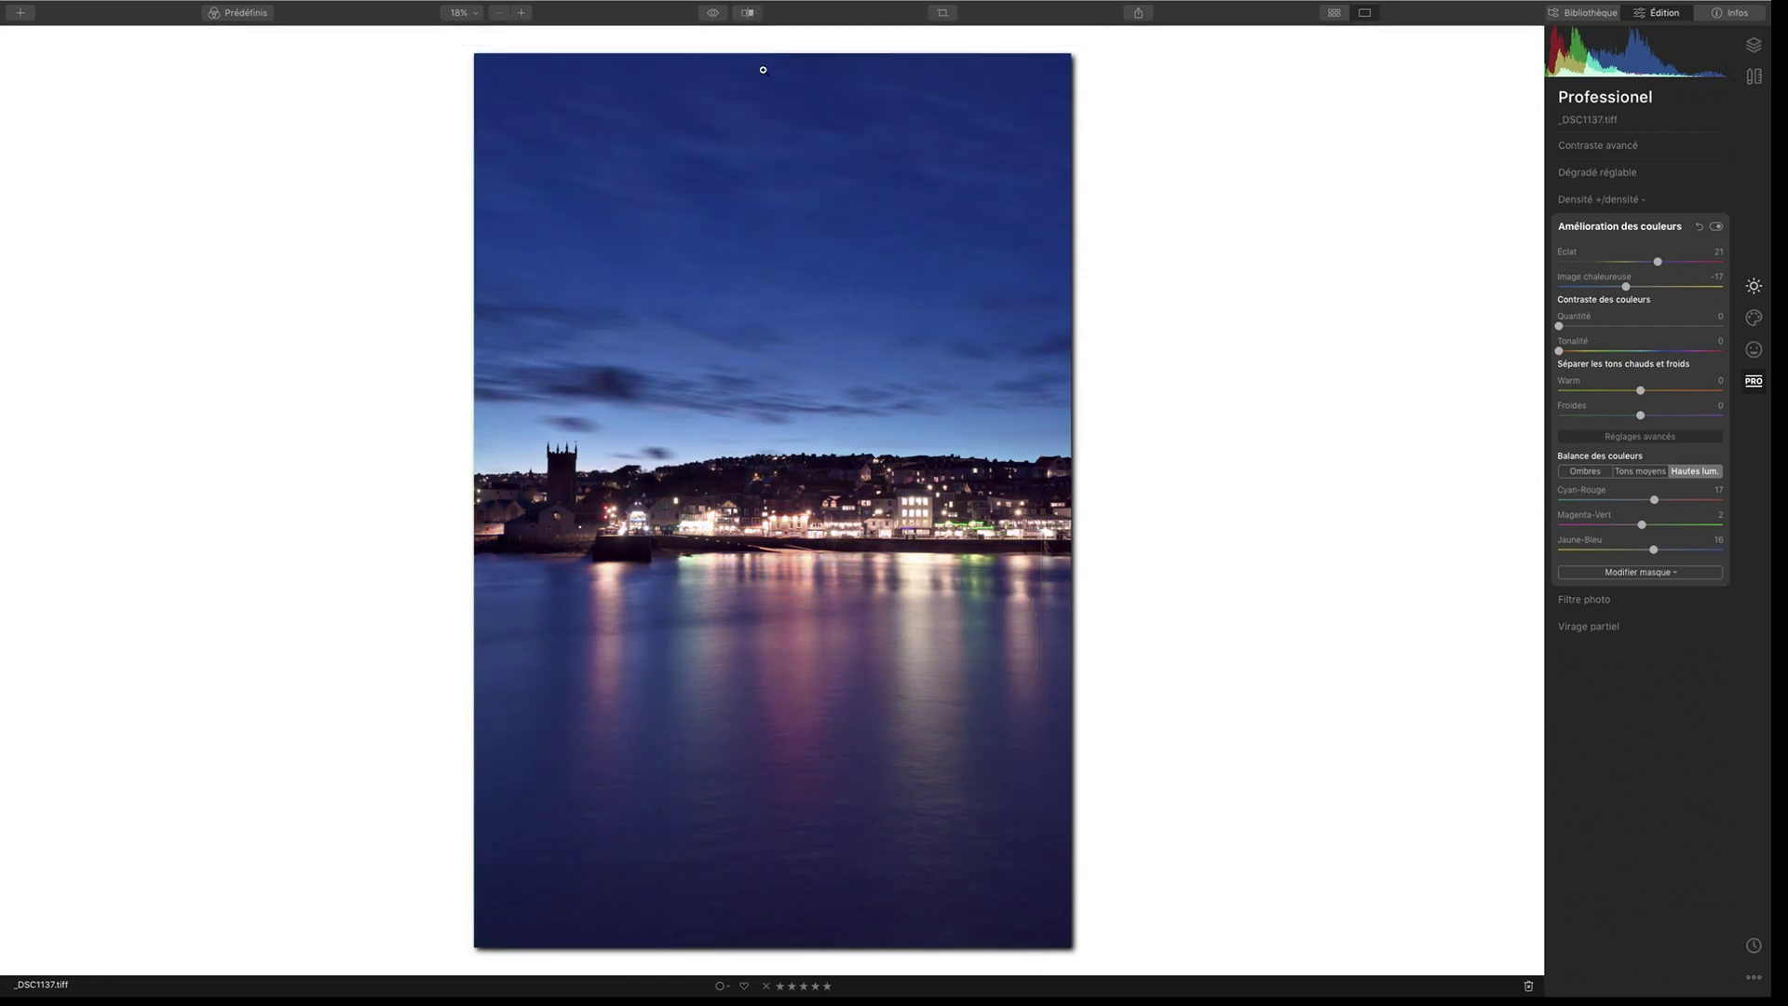
{"action": "left_click", "coordinate": [715, 13]}
Step: Try Virage partiel with highlights at Tonalité 250, Saturation 26, shadows at Tonalité 61, Saturation 26, and the Ombres balance at 33
{"action": "left_click", "coordinate": [1754, 286]}
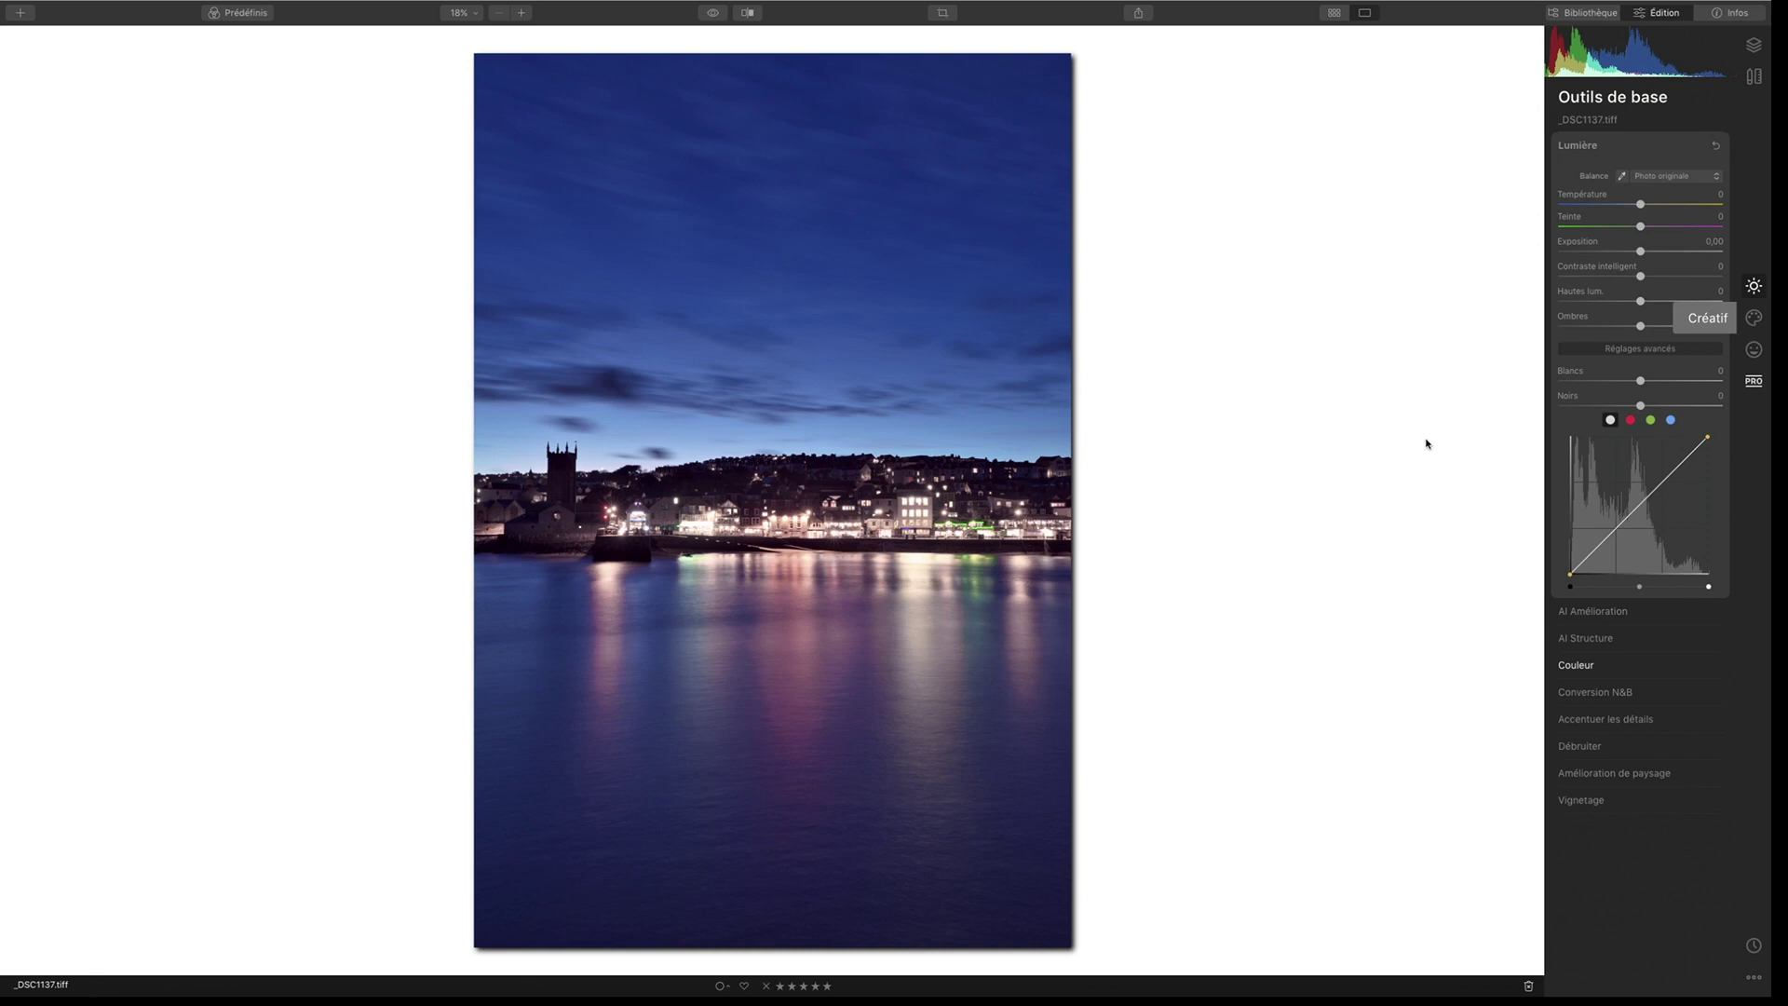
{"action": "left_click", "coordinate": [1754, 381]}
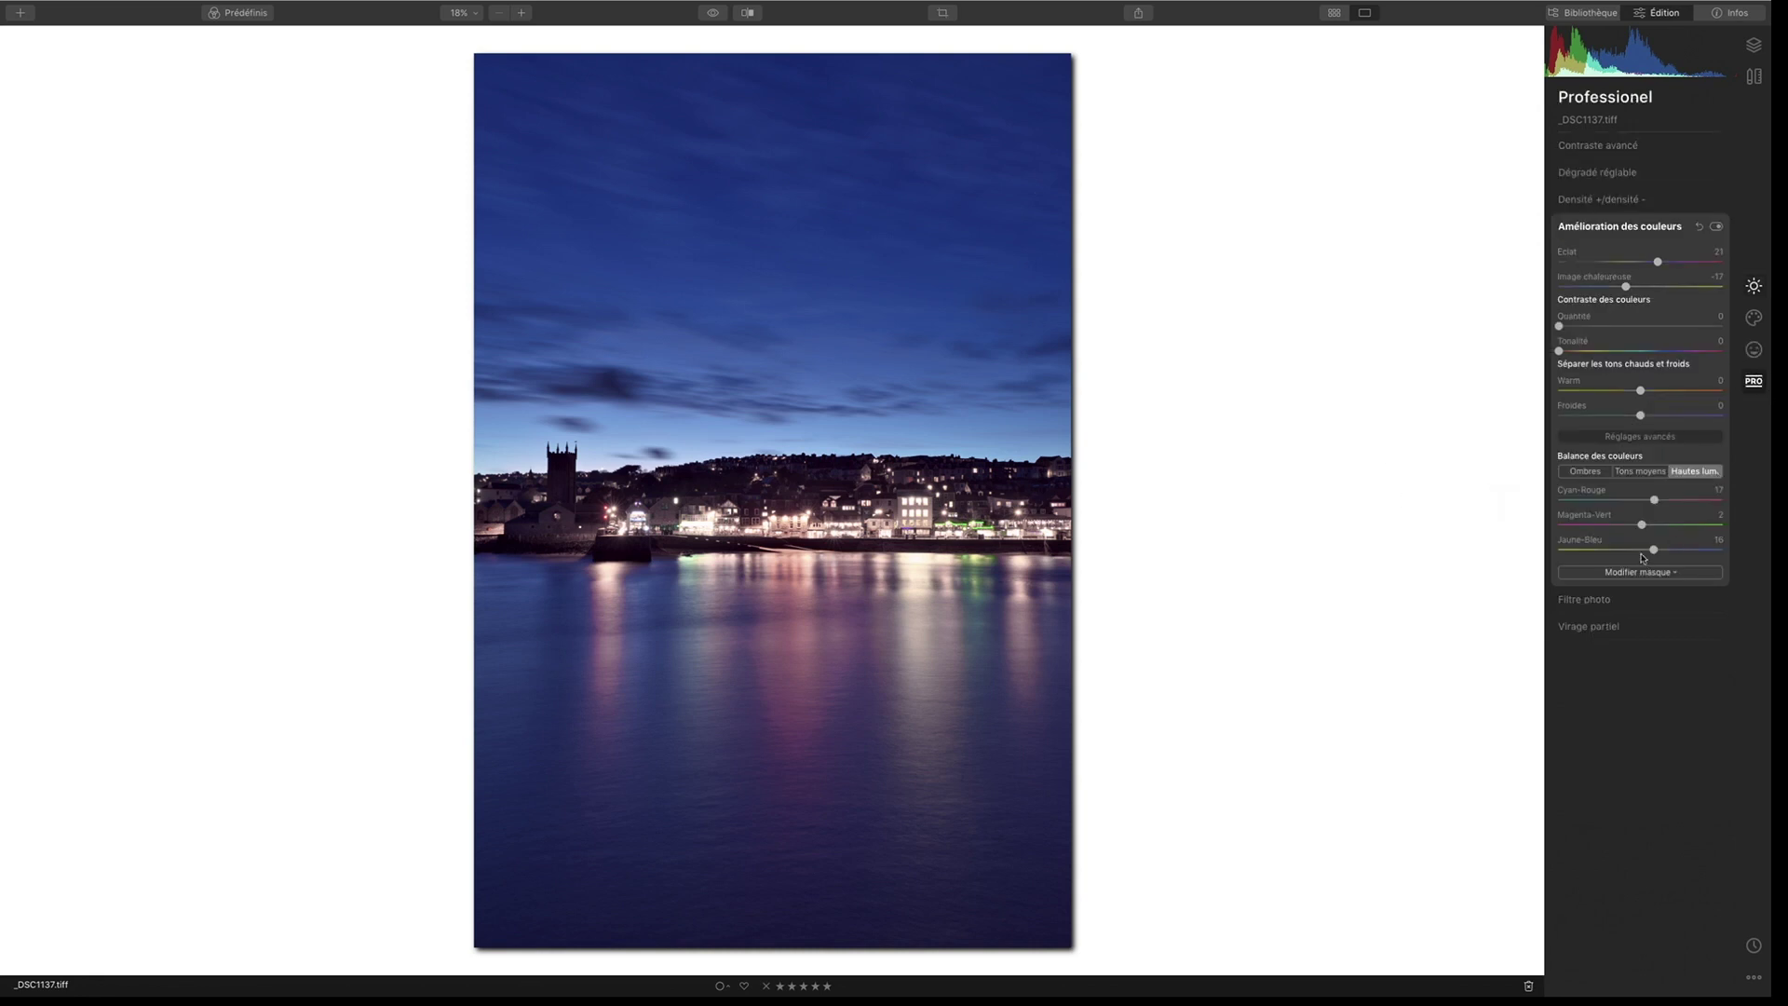
{"action": "left_click", "coordinate": [1587, 624]}
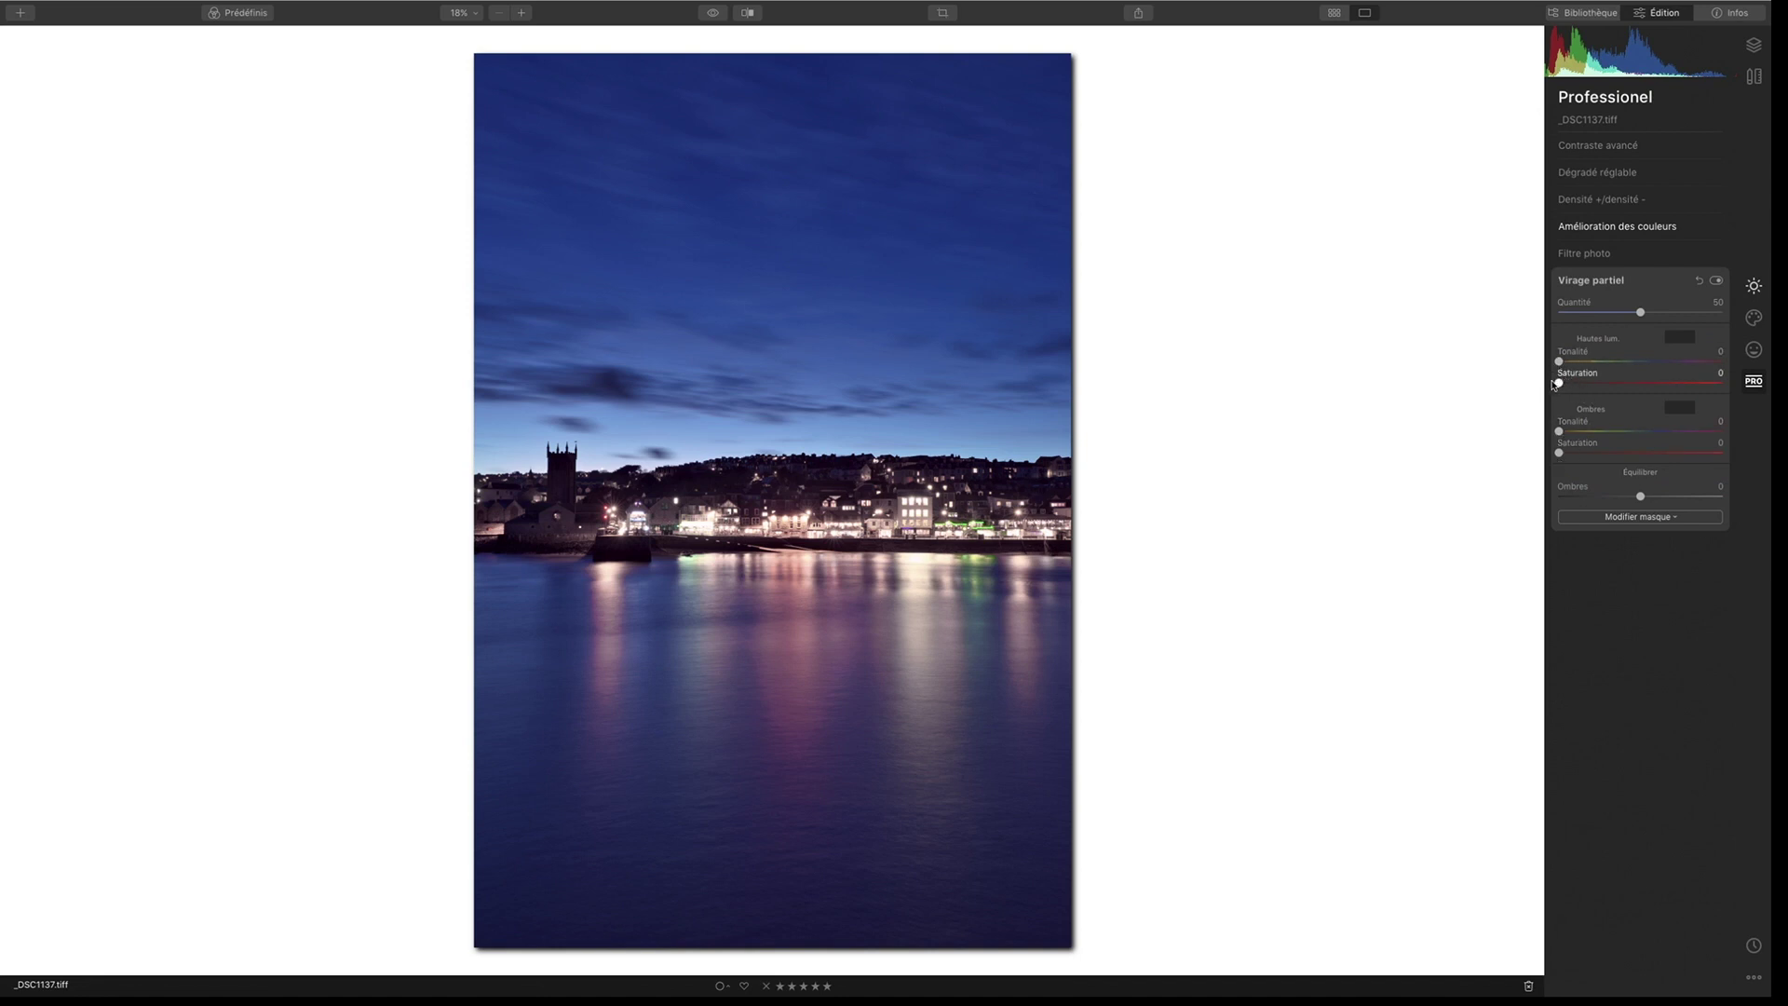
{"action": "left_click_drag", "start_coordinate": [1560, 384], "coordinate": [1672, 361]}
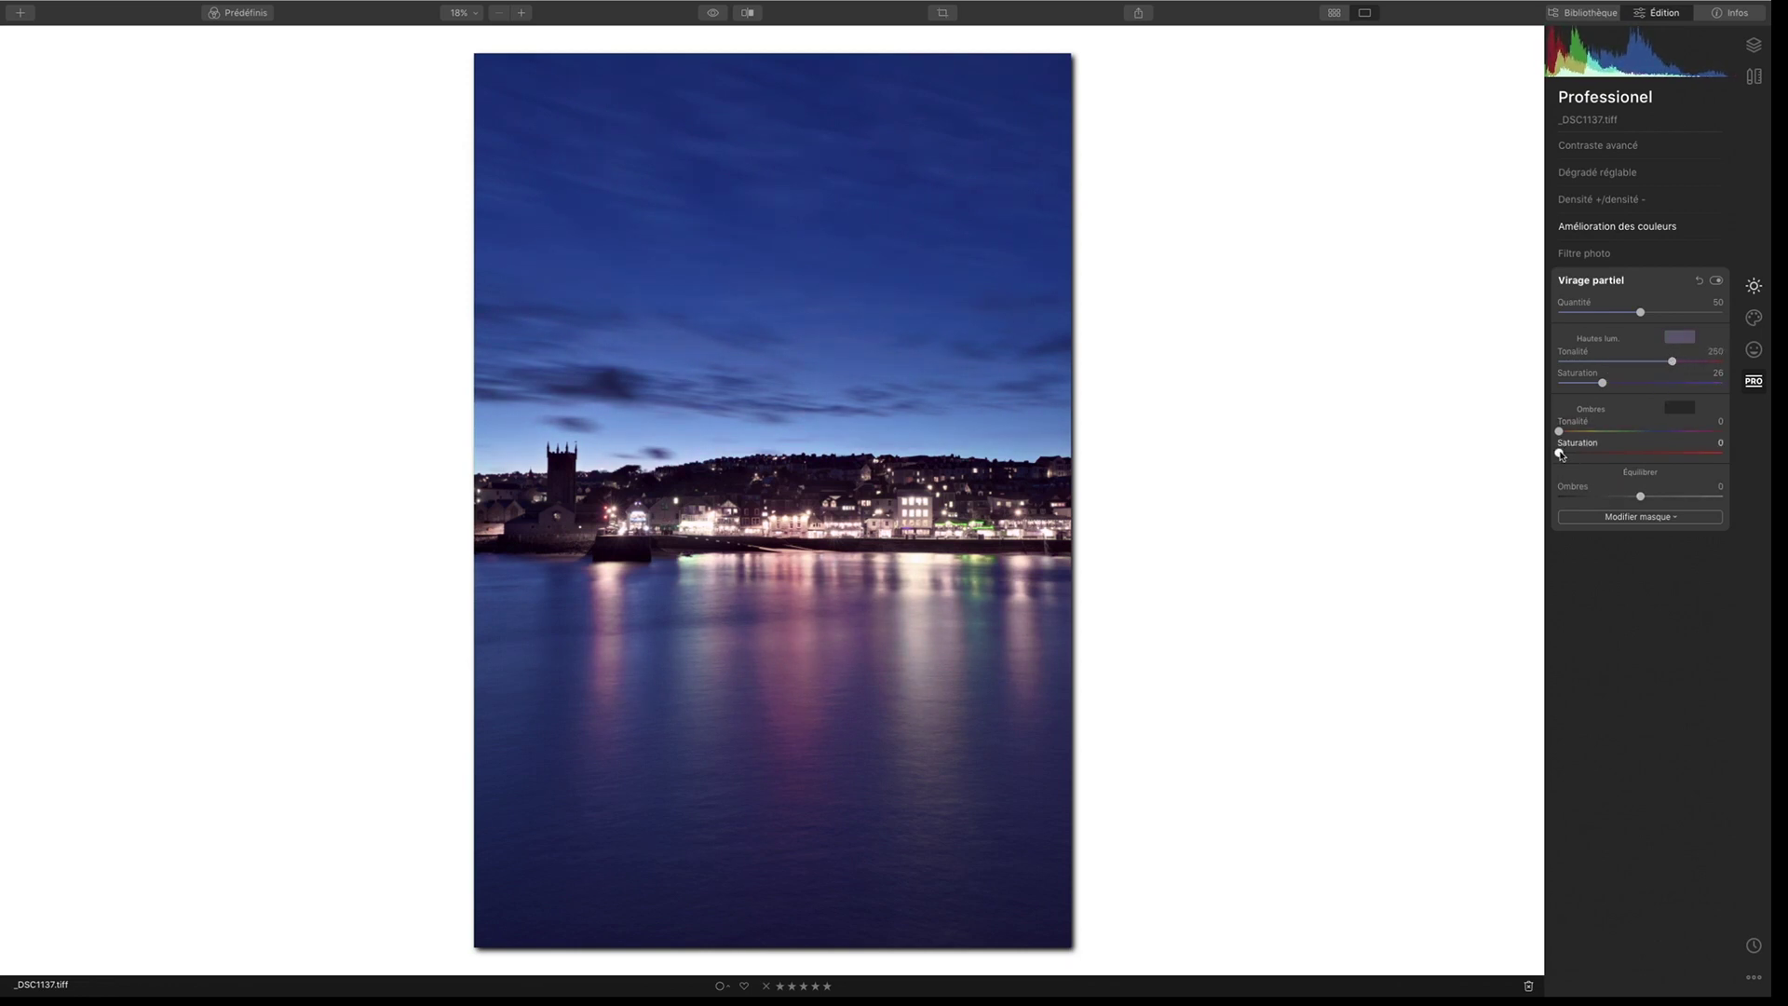
{"action": "left_click_drag", "start_coordinate": [1560, 453], "coordinate": [1714, 434]}
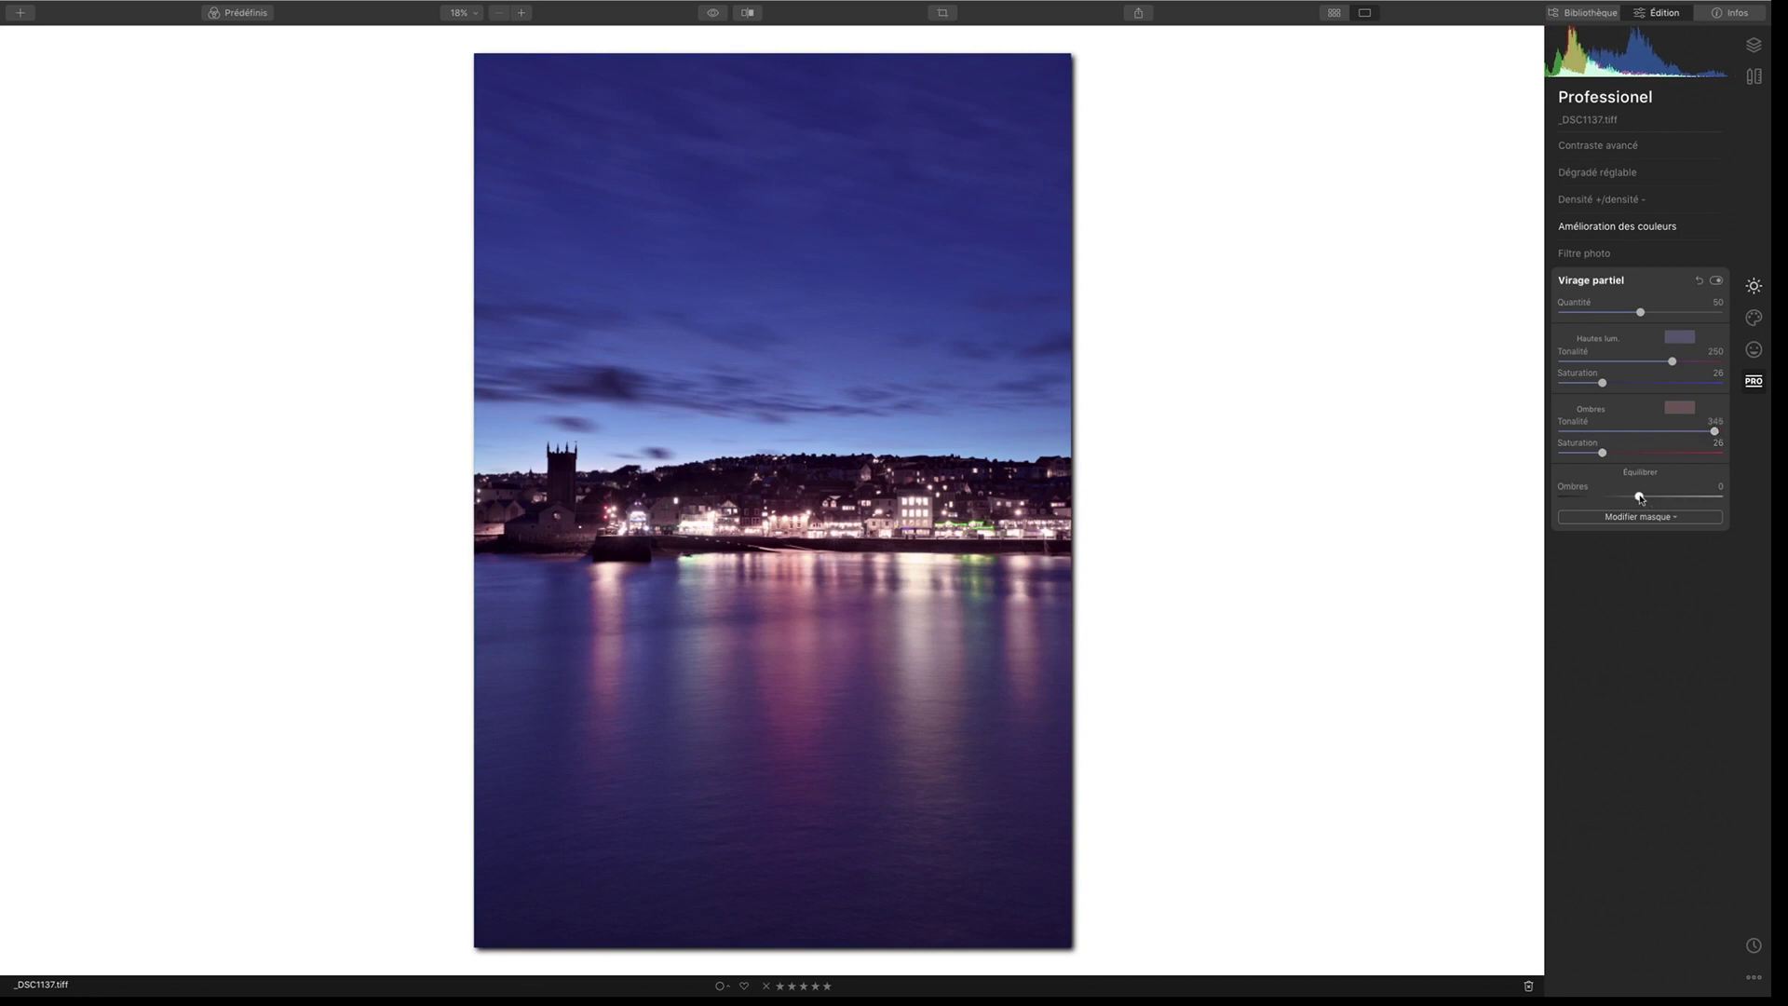
{"action": "left_click_drag", "start_coordinate": [1715, 432], "coordinate": [1586, 438]}
{"action": "mouse_move", "coordinate": [1639, 497]}
{"action": "left_mouse_down"}
{"action": "mouse_move", "coordinate": [1604, 498]}
{"action": "mouse_move", "coordinate": [1719, 498]}
{"action": "mouse_move", "coordinate": [1636, 498]}
{"action": "mouse_move", "coordinate": [1710, 496]}
{"action": "mouse_move", "coordinate": [1657, 497]}
{"action": "mouse_move", "coordinate": [1672, 497]}
{"action": "left_mouse_up"}
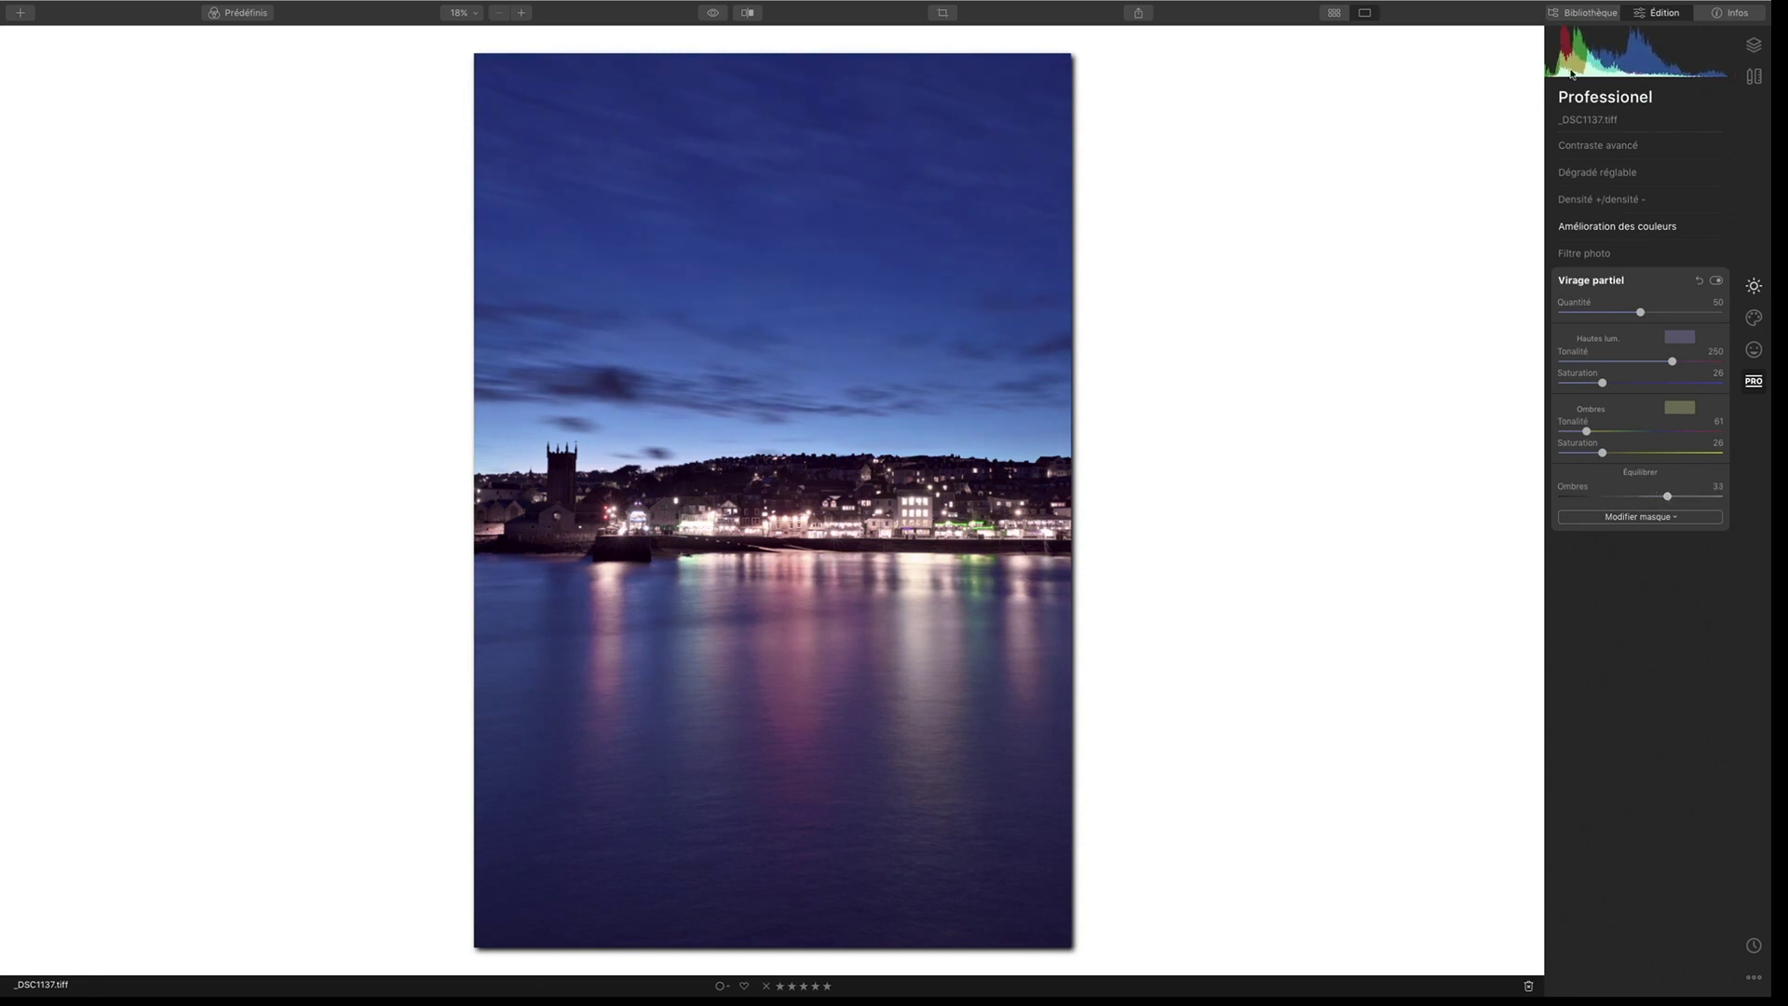
Step: Set Virage partiel to Quantité 44, highlights Tonalité 34 and Saturation 38, shadows Tonalité 217 and Saturation 44, and Ombres balance 70
{"action": "mouse_move", "coordinate": [1668, 496]}
{"action": "left_mouse_down"}
{"action": "mouse_move", "coordinate": [1615, 499]}
{"action": "mouse_move", "coordinate": [1698, 499]}
{"action": "left_mouse_up"}
{"action": "left_click_drag", "start_coordinate": [1644, 322], "coordinate": [1631, 448]}
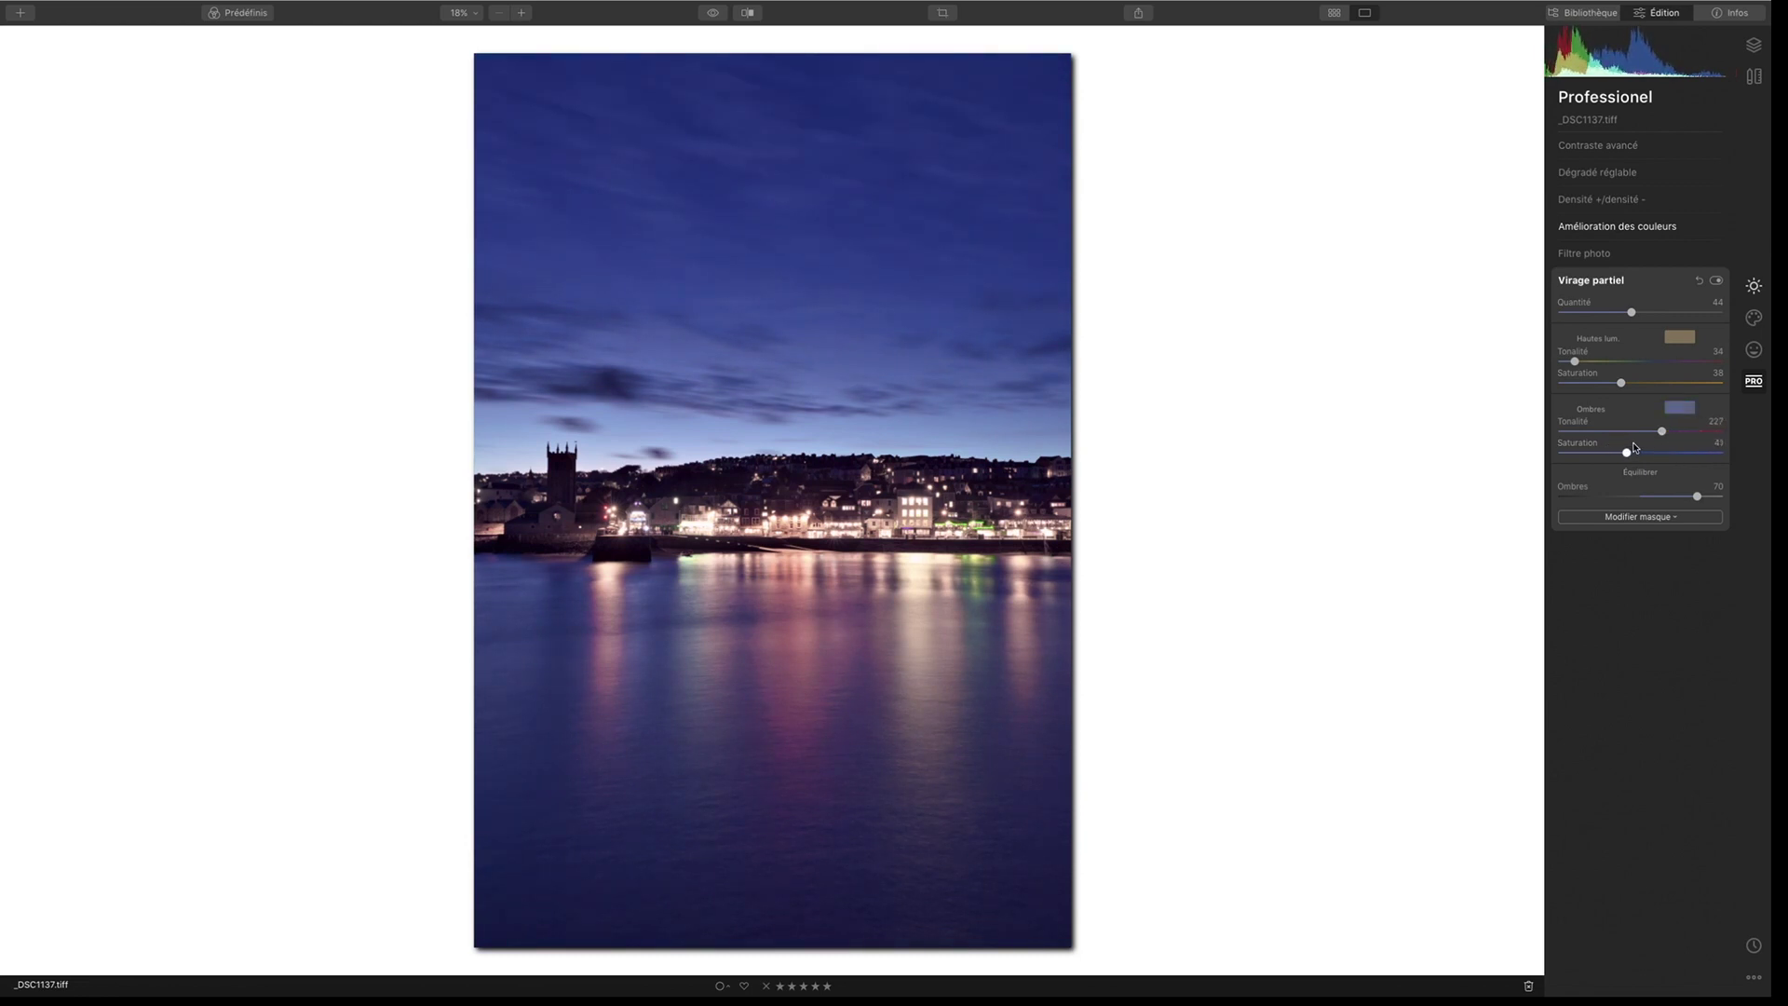
{"action": "left_click_drag", "start_coordinate": [1661, 431], "coordinate": [1658, 431]}
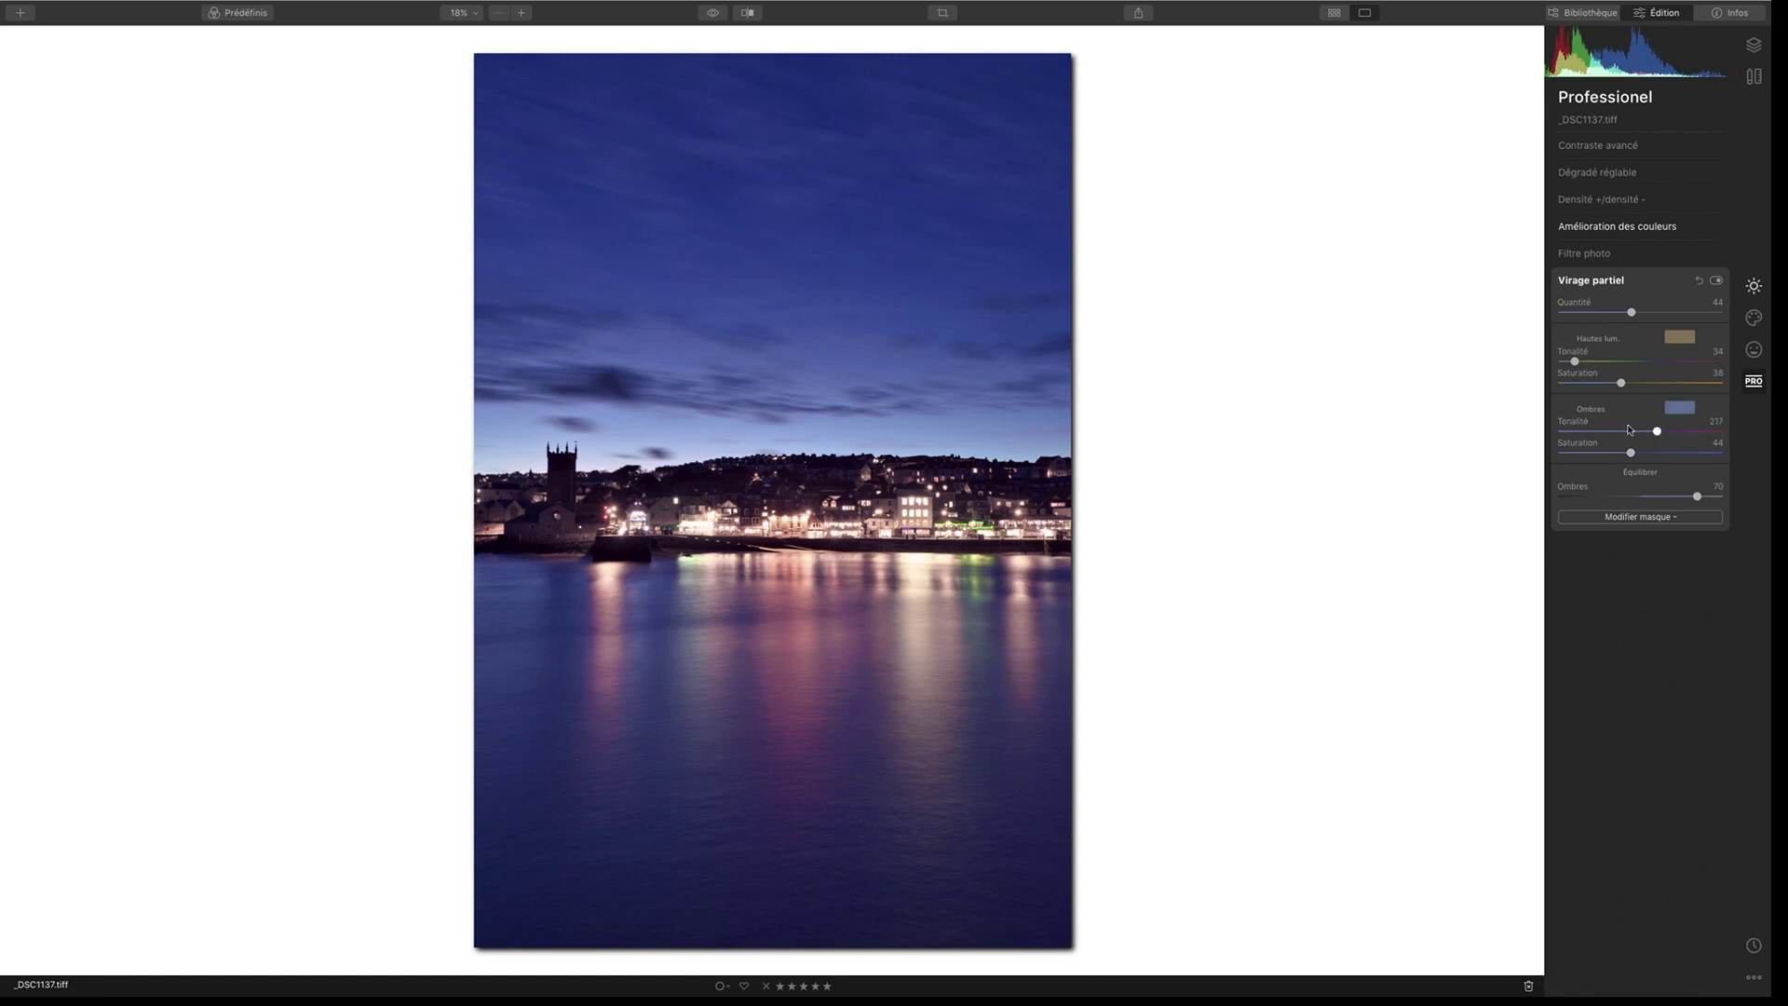
Step: Compare the photo with and without the Virage partiel effect, and with the original
{"action": "left_click", "coordinate": [1715, 282]}
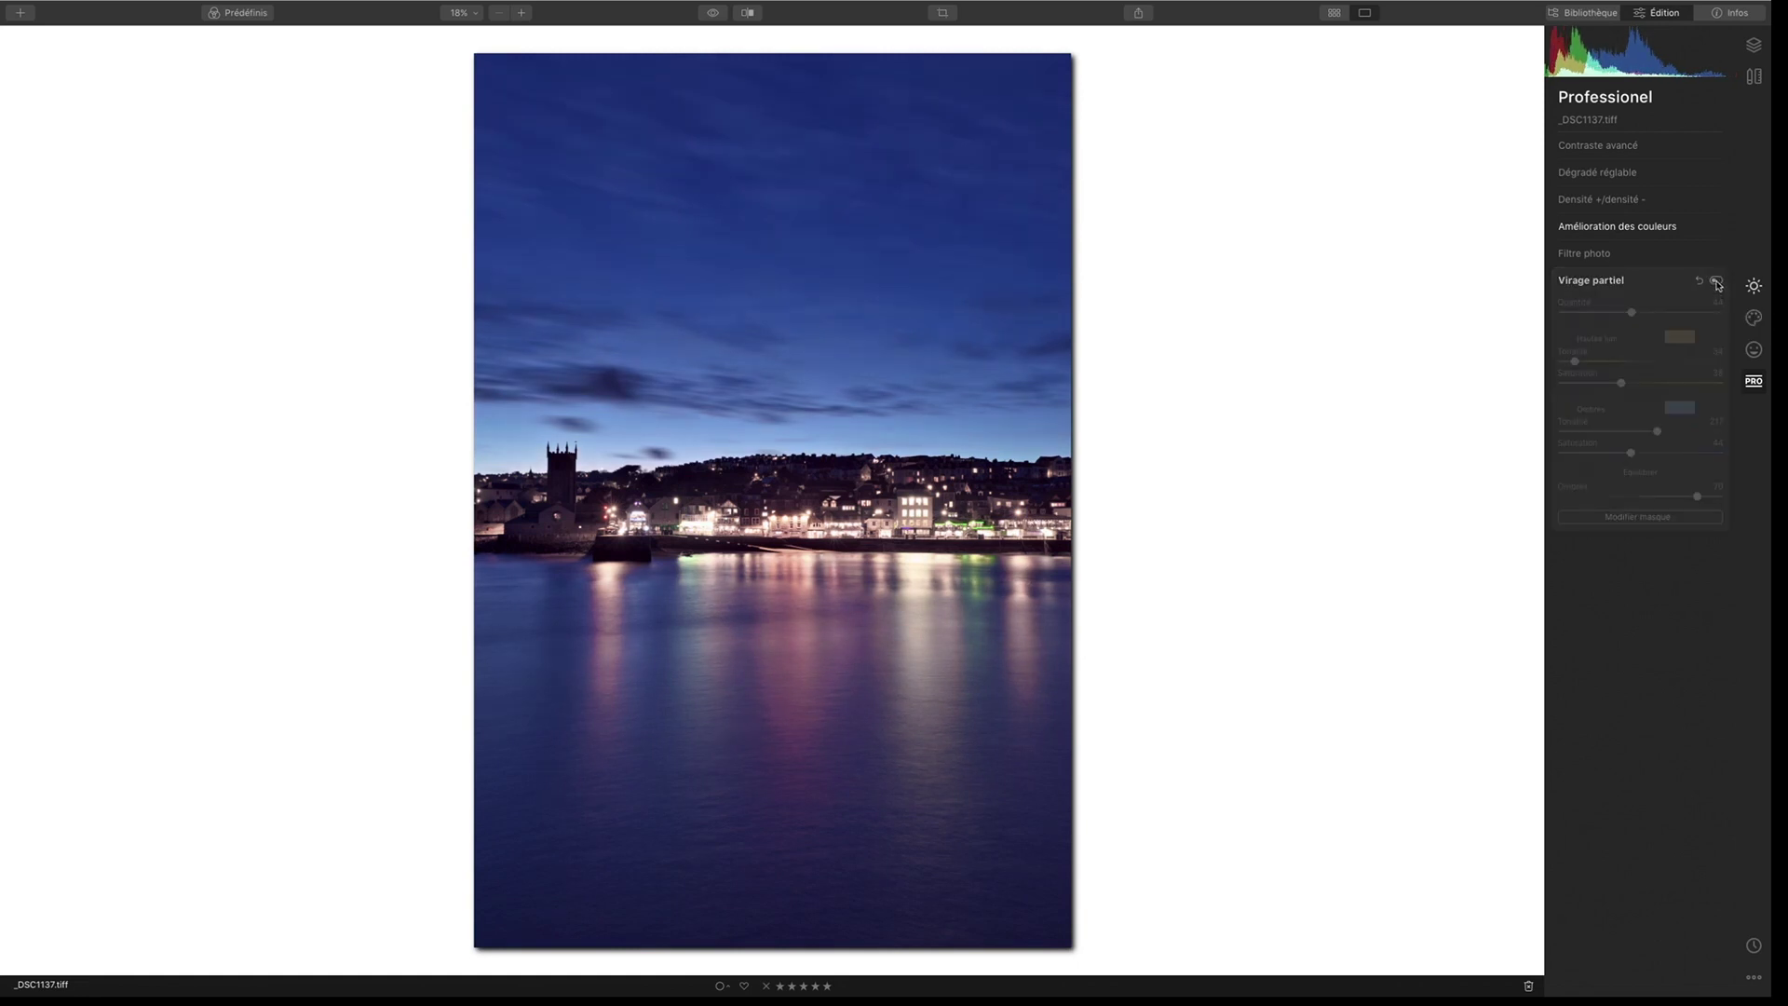
{"action": "left_click", "coordinate": [1717, 282]}
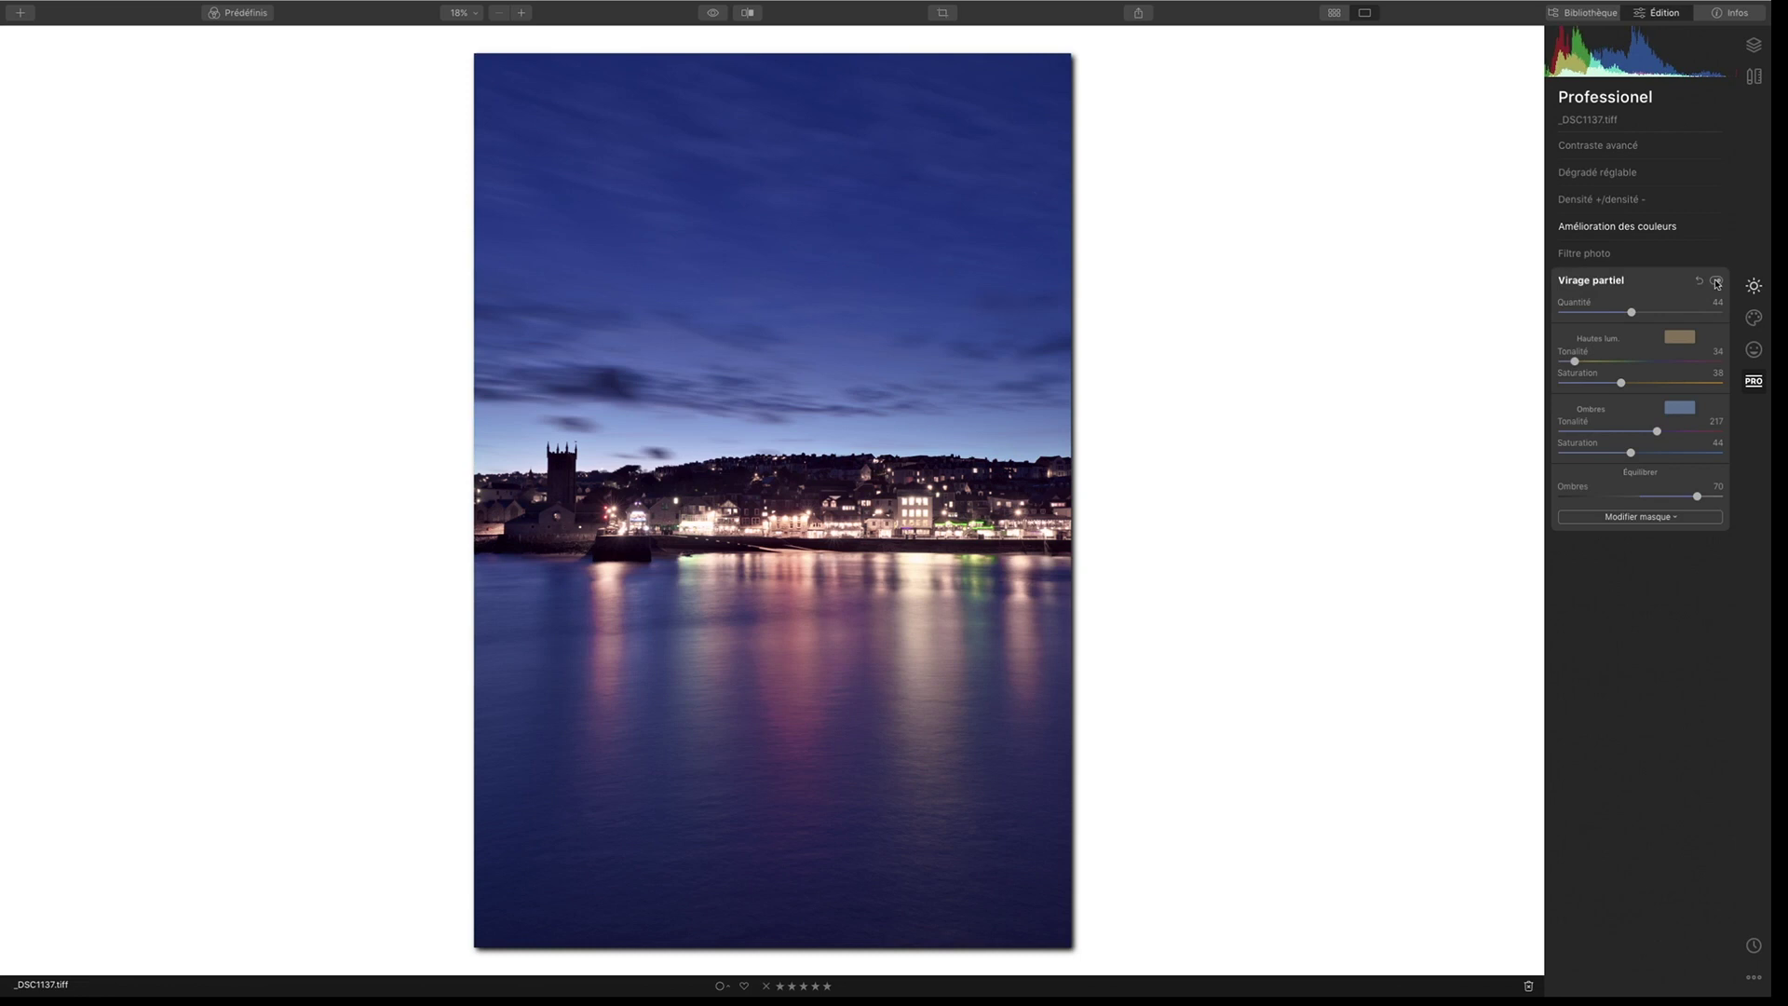
{"action": "left_click", "coordinate": [1716, 282]}
{"action": "left_click", "coordinate": [1716, 282]}
{"action": "left_click", "coordinate": [715, 14]}
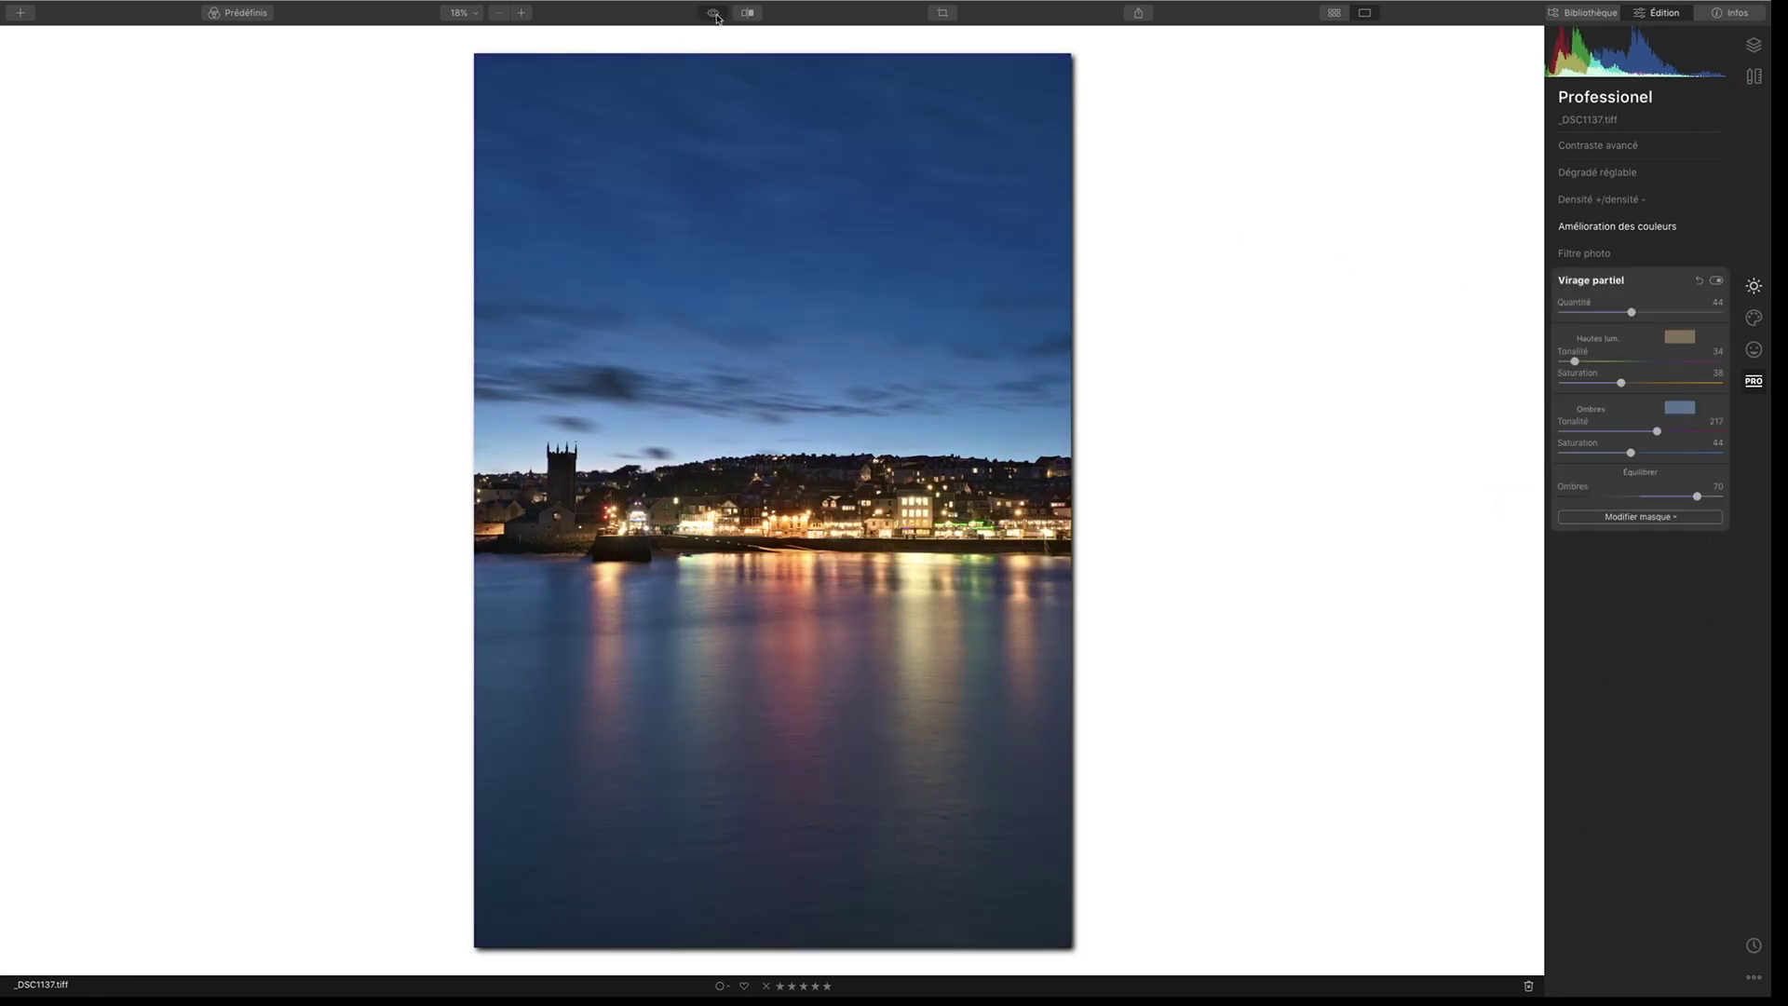
{"action": "left_click", "coordinate": [714, 14]}
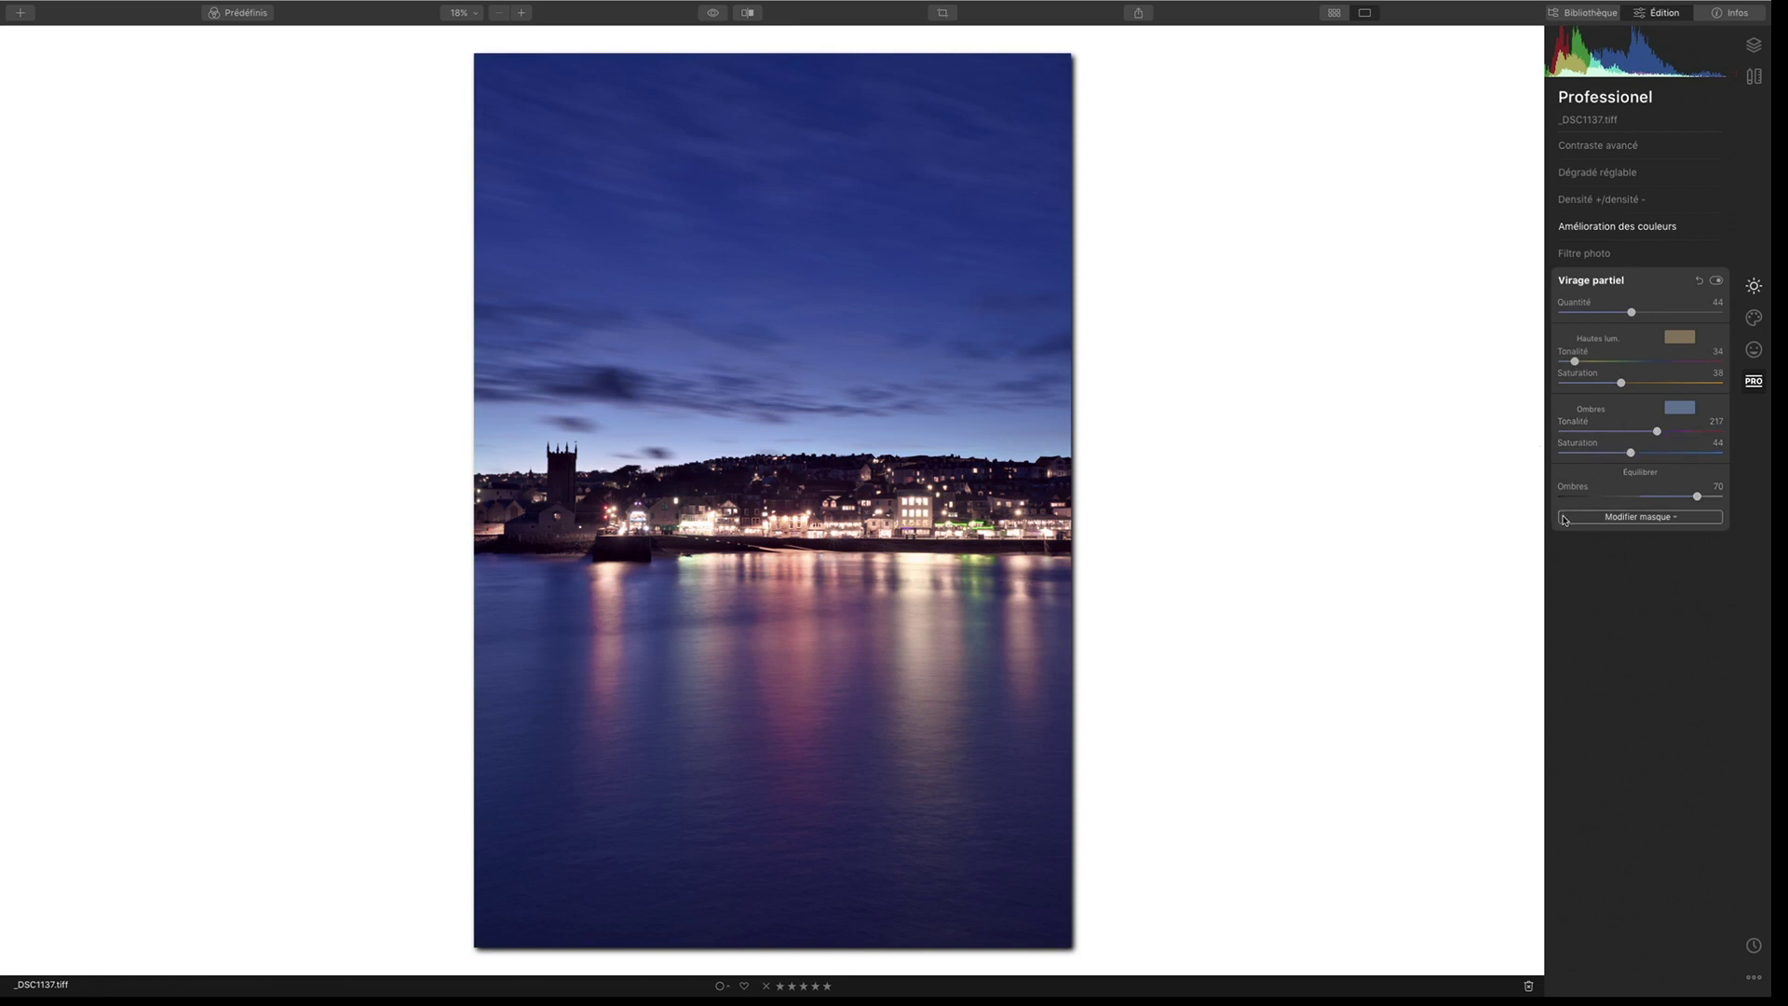
Step: Apply the Mystique effect with Quantité 14 and Ombres 46
{"action": "left_click", "coordinate": [1754, 318]}
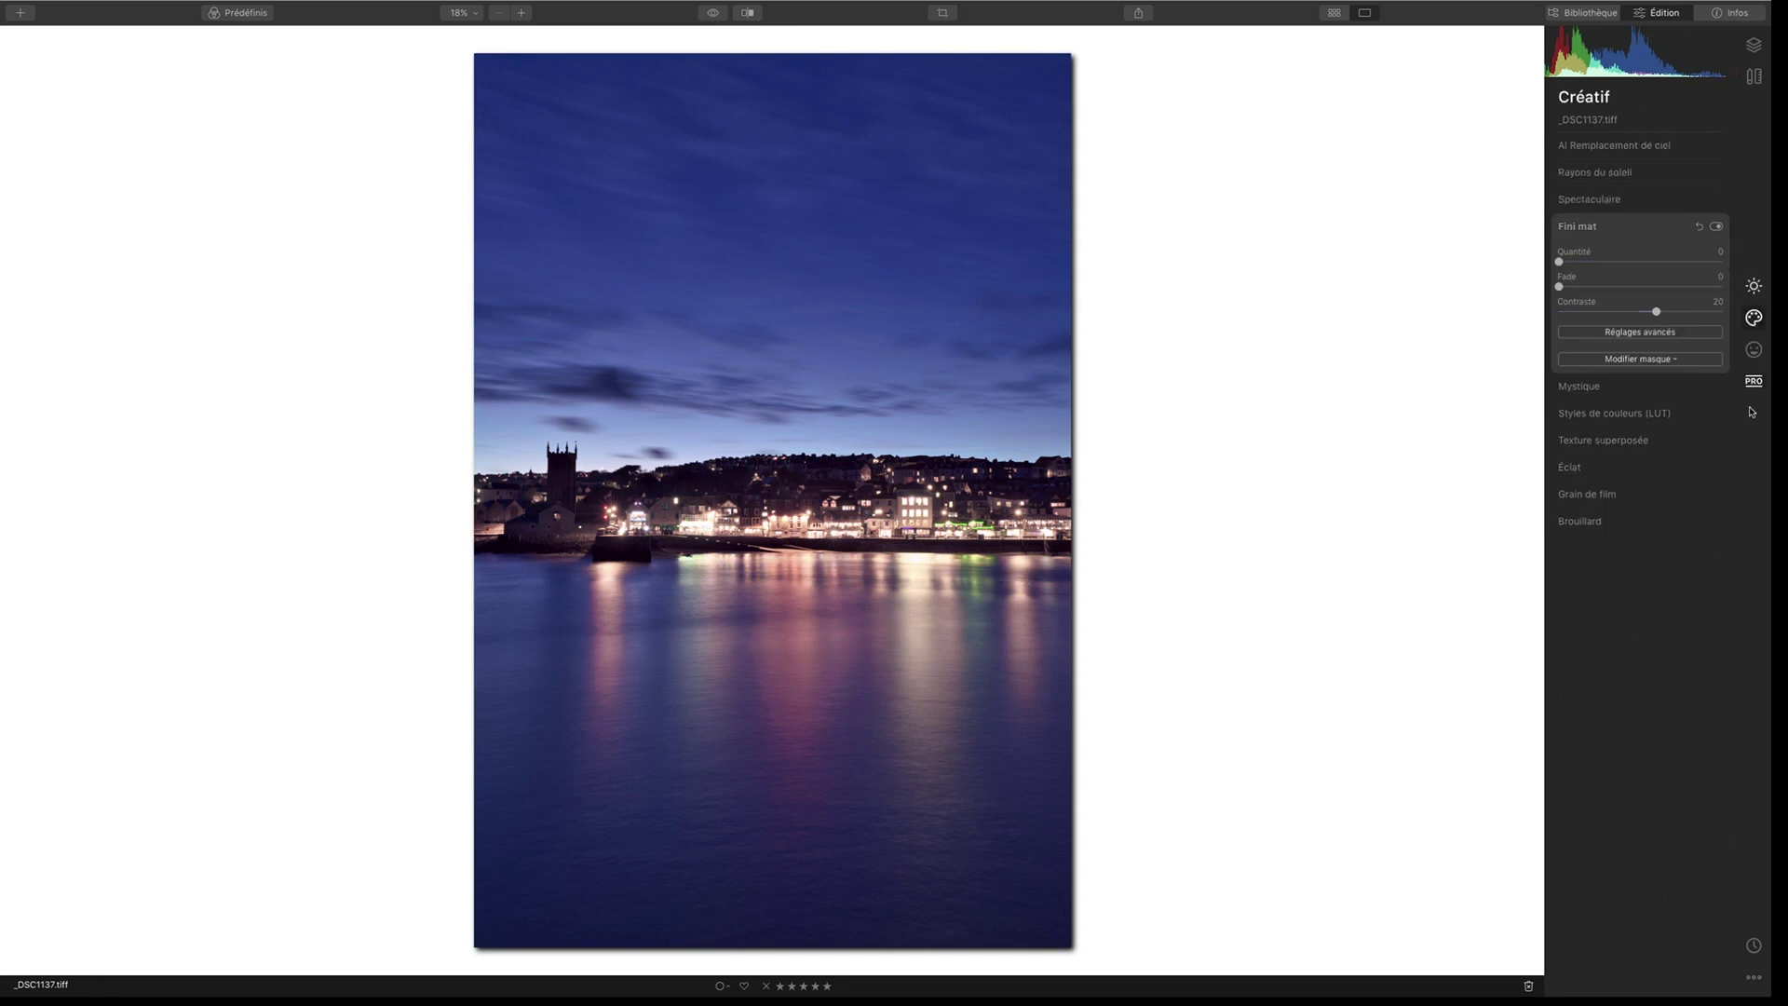
{"action": "left_click", "coordinate": [1606, 389]}
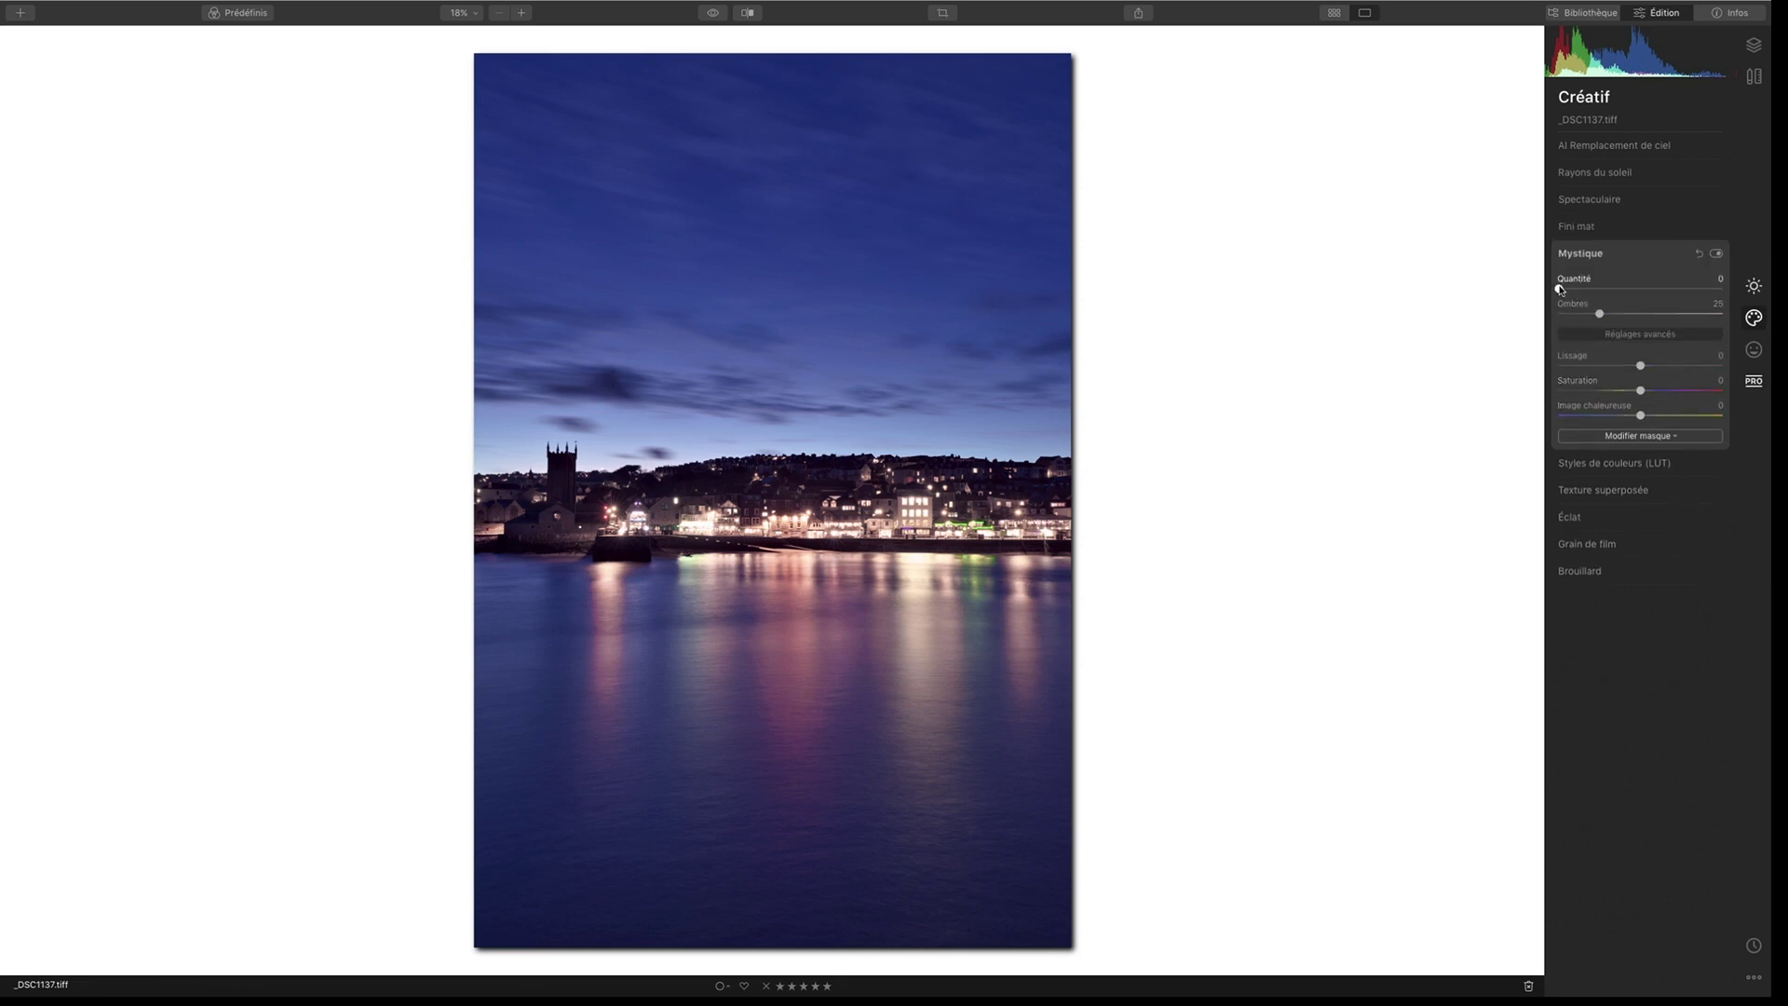
{"action": "left_click_drag", "start_coordinate": [1560, 289], "coordinate": [1645, 289]}
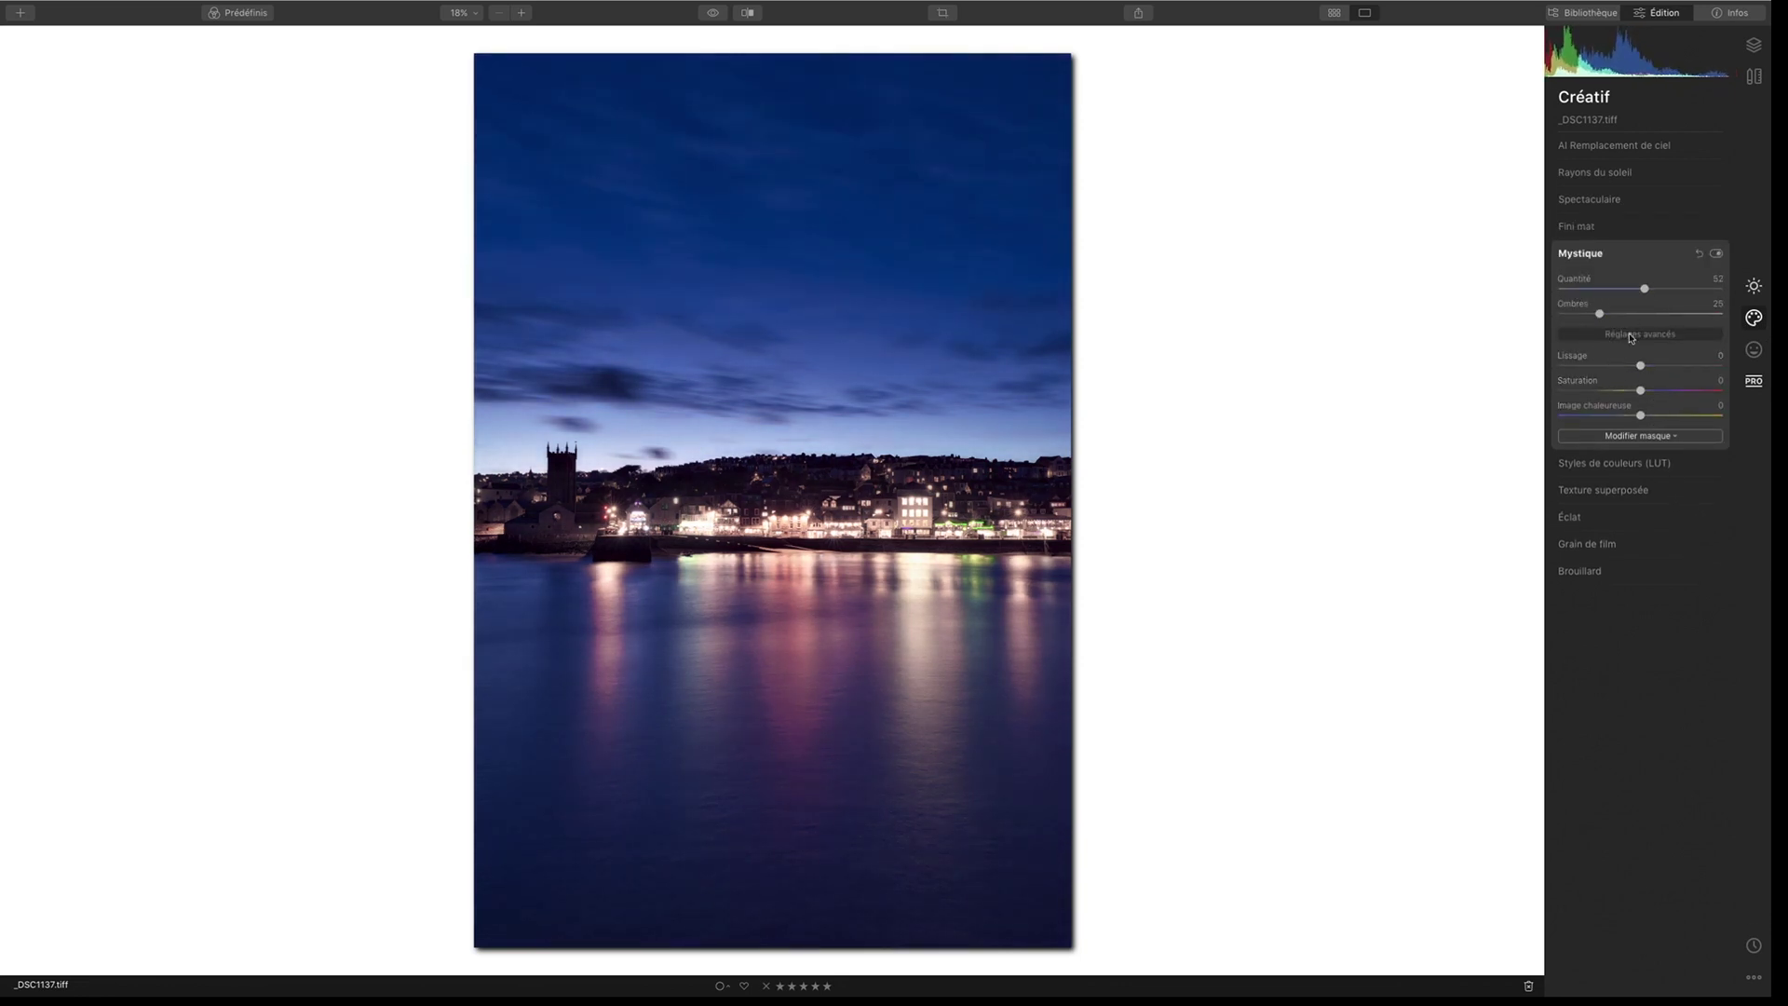
{"action": "mouse_move", "coordinate": [1602, 315]}
{"action": "left_mouse_down"}
{"action": "mouse_move", "coordinate": [1636, 315]}
{"action": "mouse_move", "coordinate": [1608, 290]}
{"action": "mouse_move", "coordinate": [1638, 290]}
{"action": "mouse_move", "coordinate": [1526, 291]}
{"action": "mouse_move", "coordinate": [1599, 291]}
{"action": "mouse_move", "coordinate": [1558, 292]}
{"action": "mouse_move", "coordinate": [1582, 291]}
{"action": "left_mouse_up"}
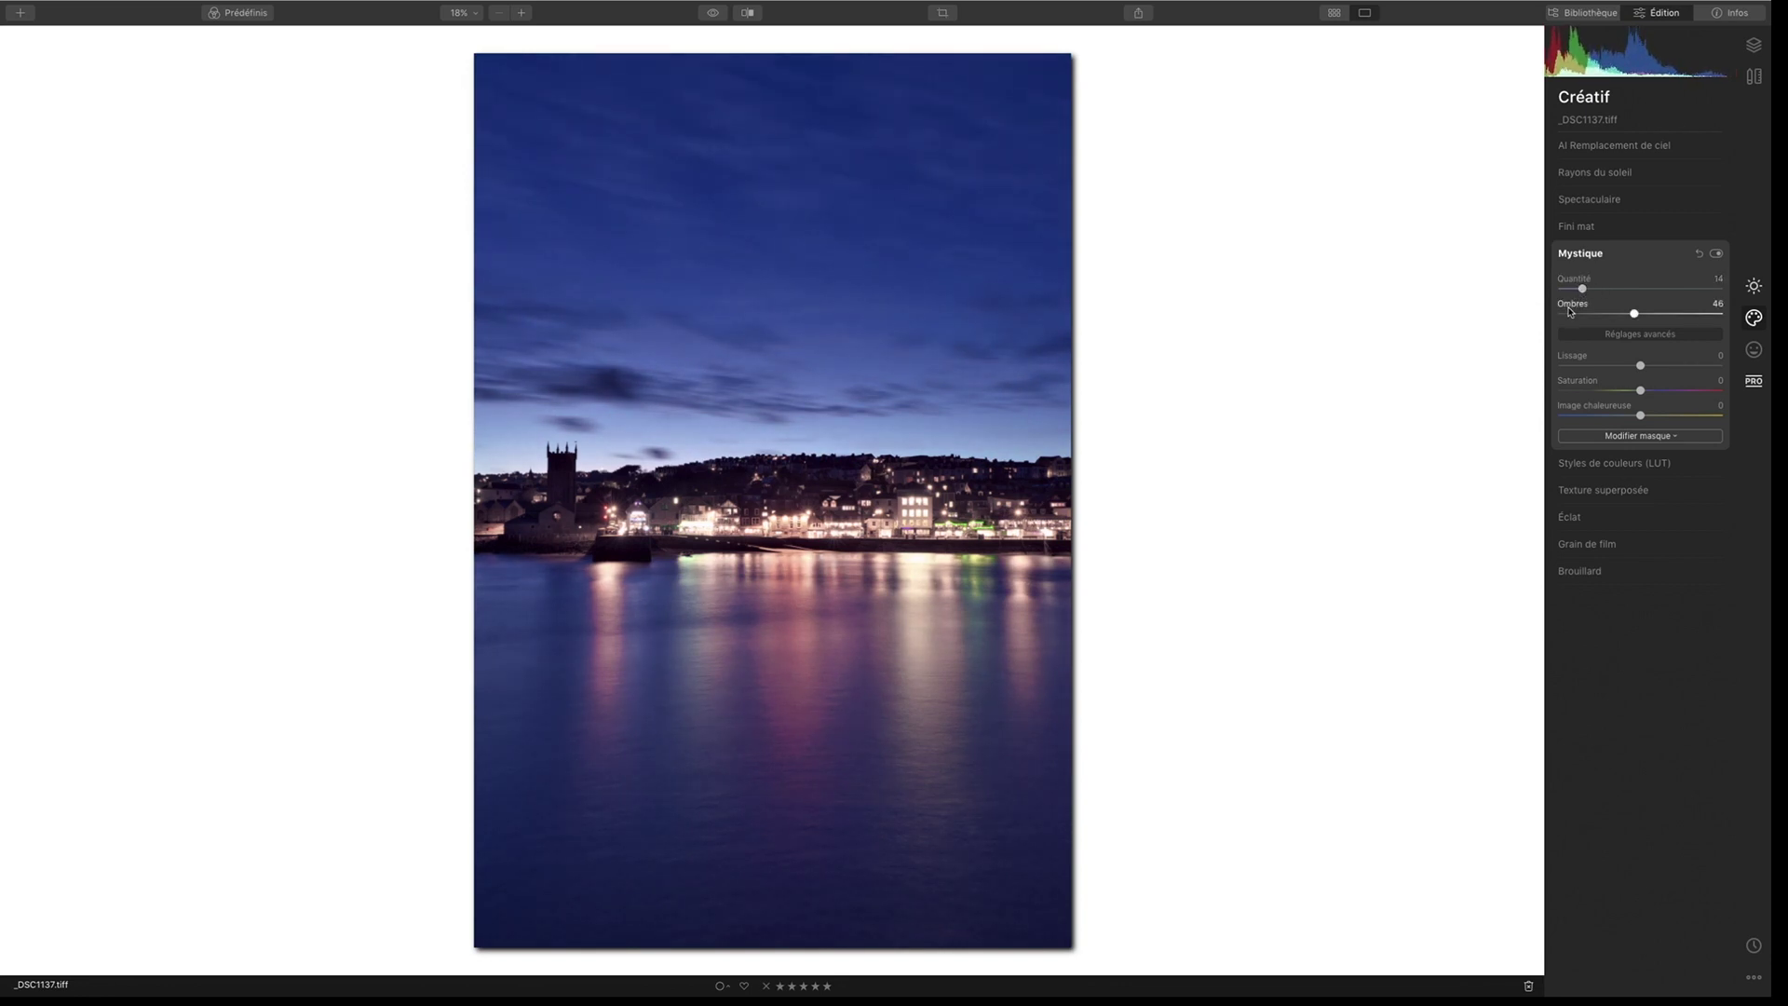
Step: Paint a brush mask limiting Mystique to the water and sky, enlarging the brush to 220, and compare the effect on and off
{"action": "left_click", "coordinate": [1635, 438]}
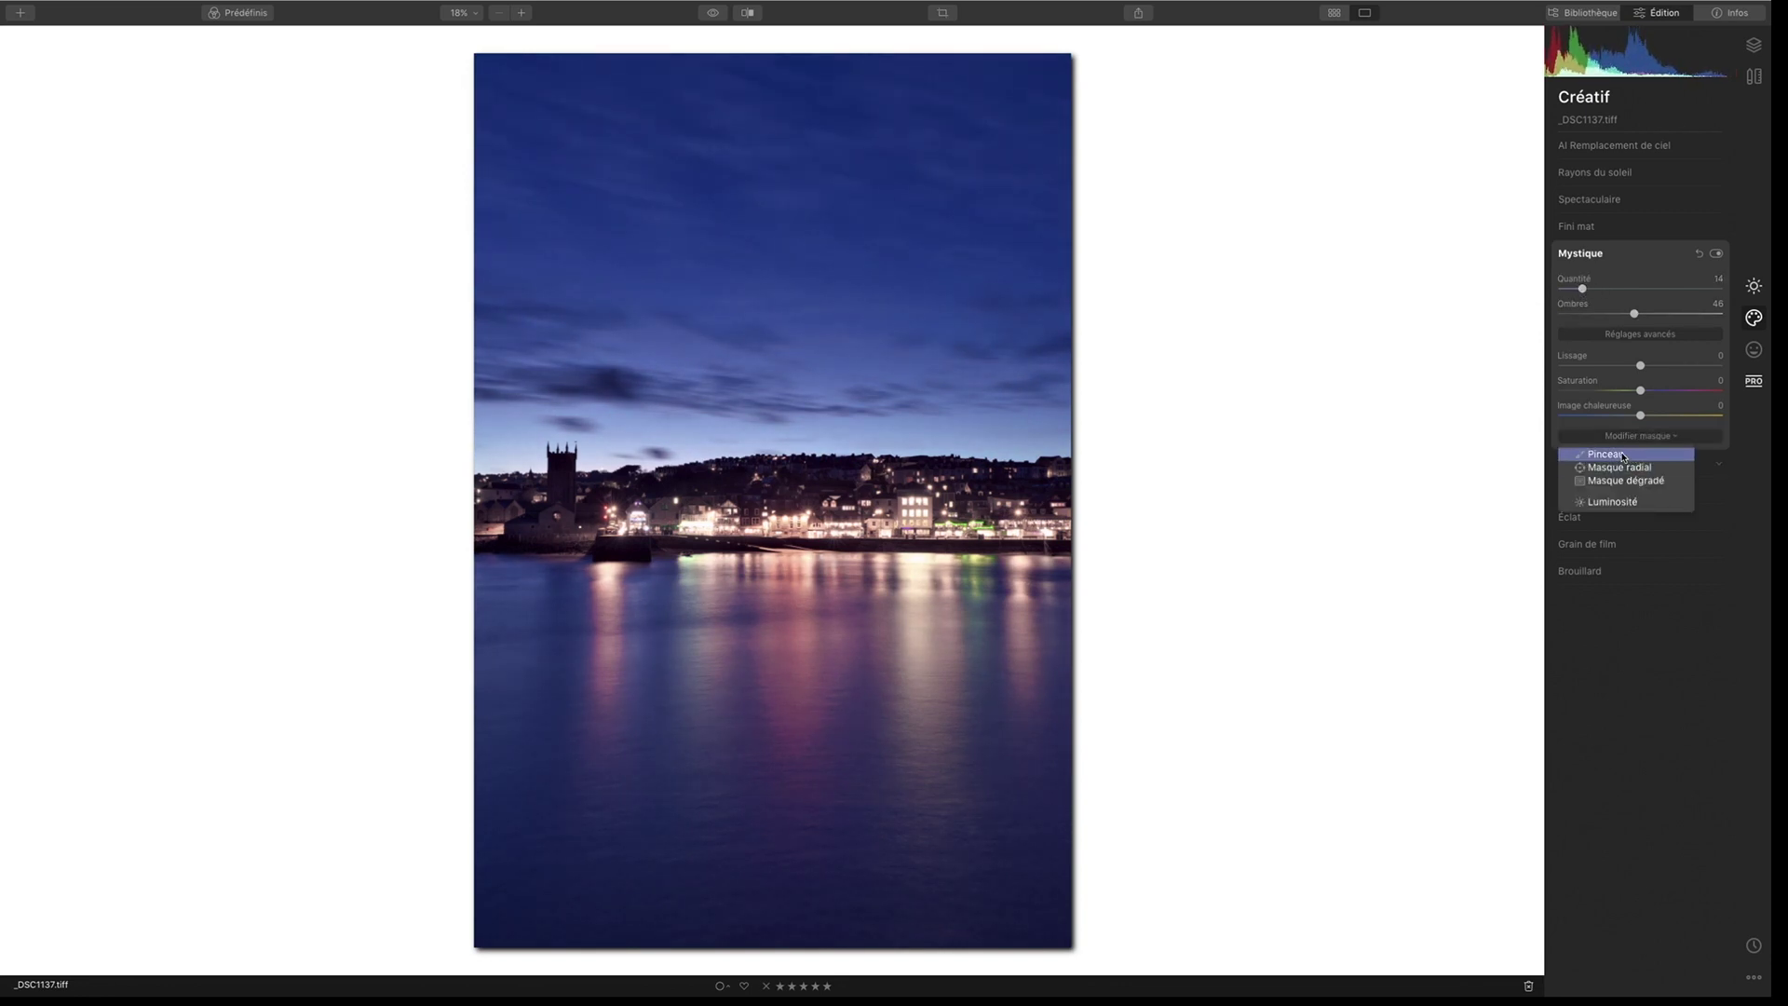
{"action": "left_click", "coordinate": [1623, 456]}
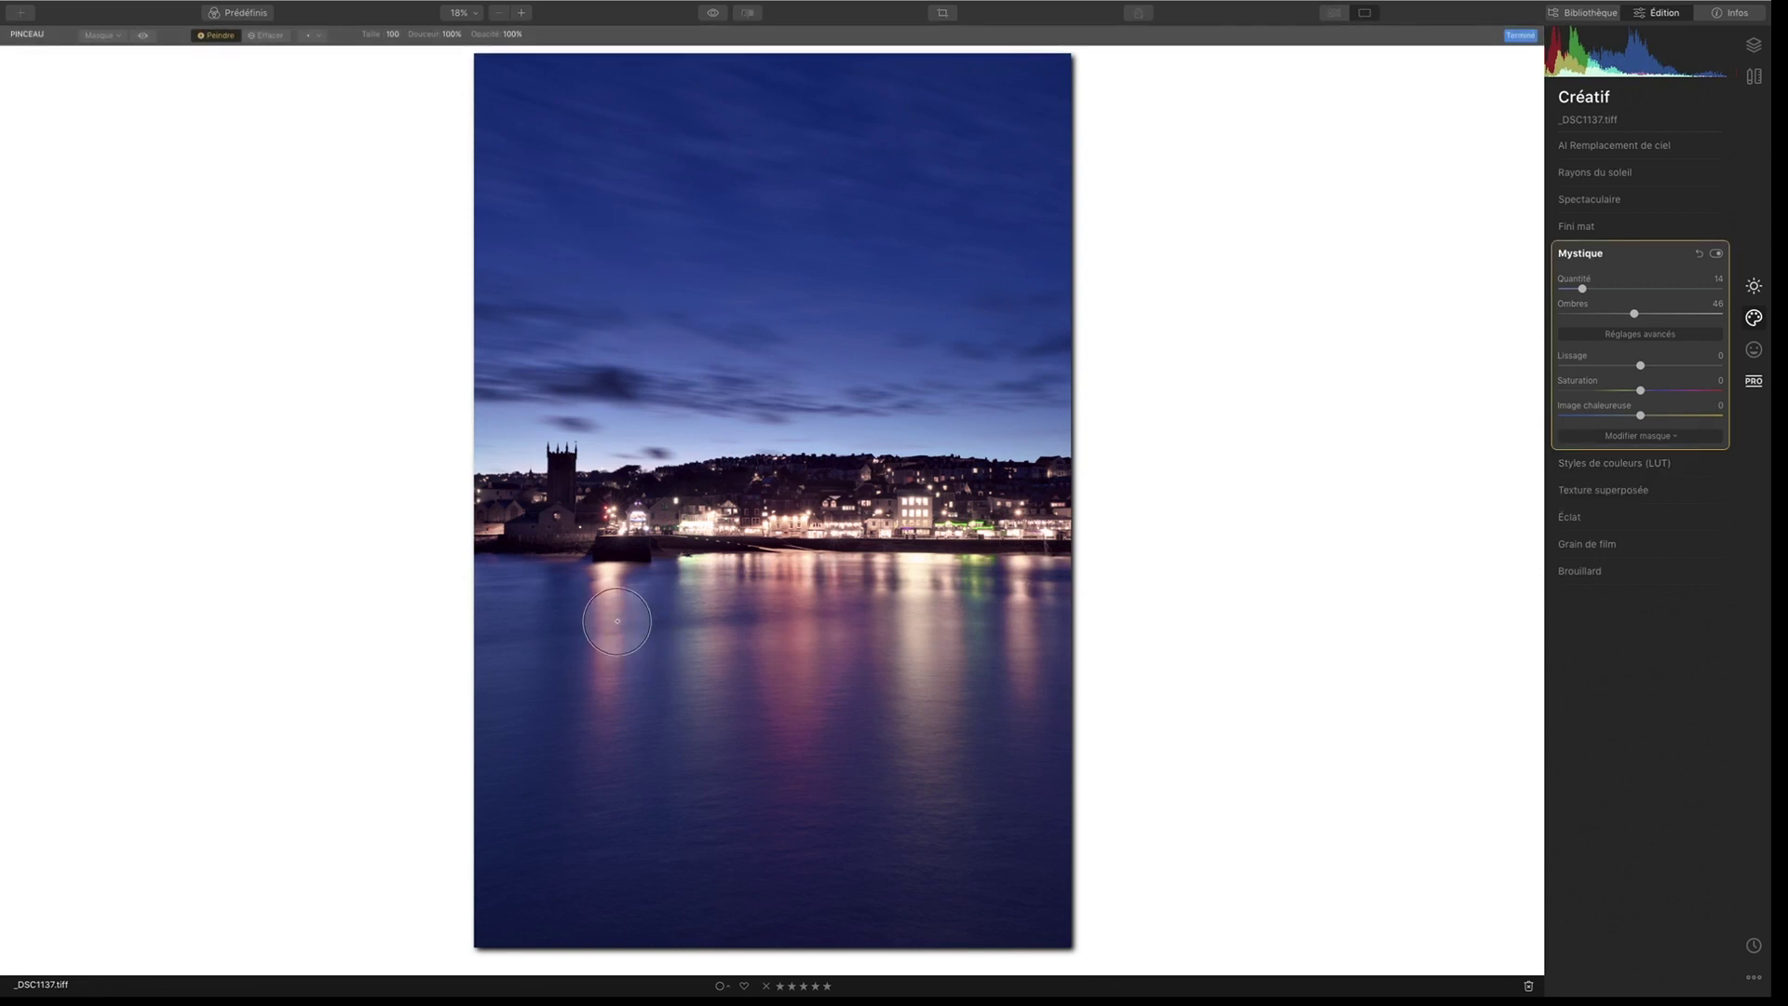
{"action": "mouse_move", "coordinate": [621, 643]}
{"action": "left_mouse_down"}
{"action": "mouse_move", "coordinate": [619, 746]}
{"action": "mouse_move", "coordinate": [738, 679]}
{"action": "mouse_move", "coordinate": [712, 716]}
{"action": "mouse_move", "coordinate": [779, 710]}
{"action": "mouse_move", "coordinate": [897, 786]}
{"action": "left_mouse_up"}
{"action": "key", "text": "/"}
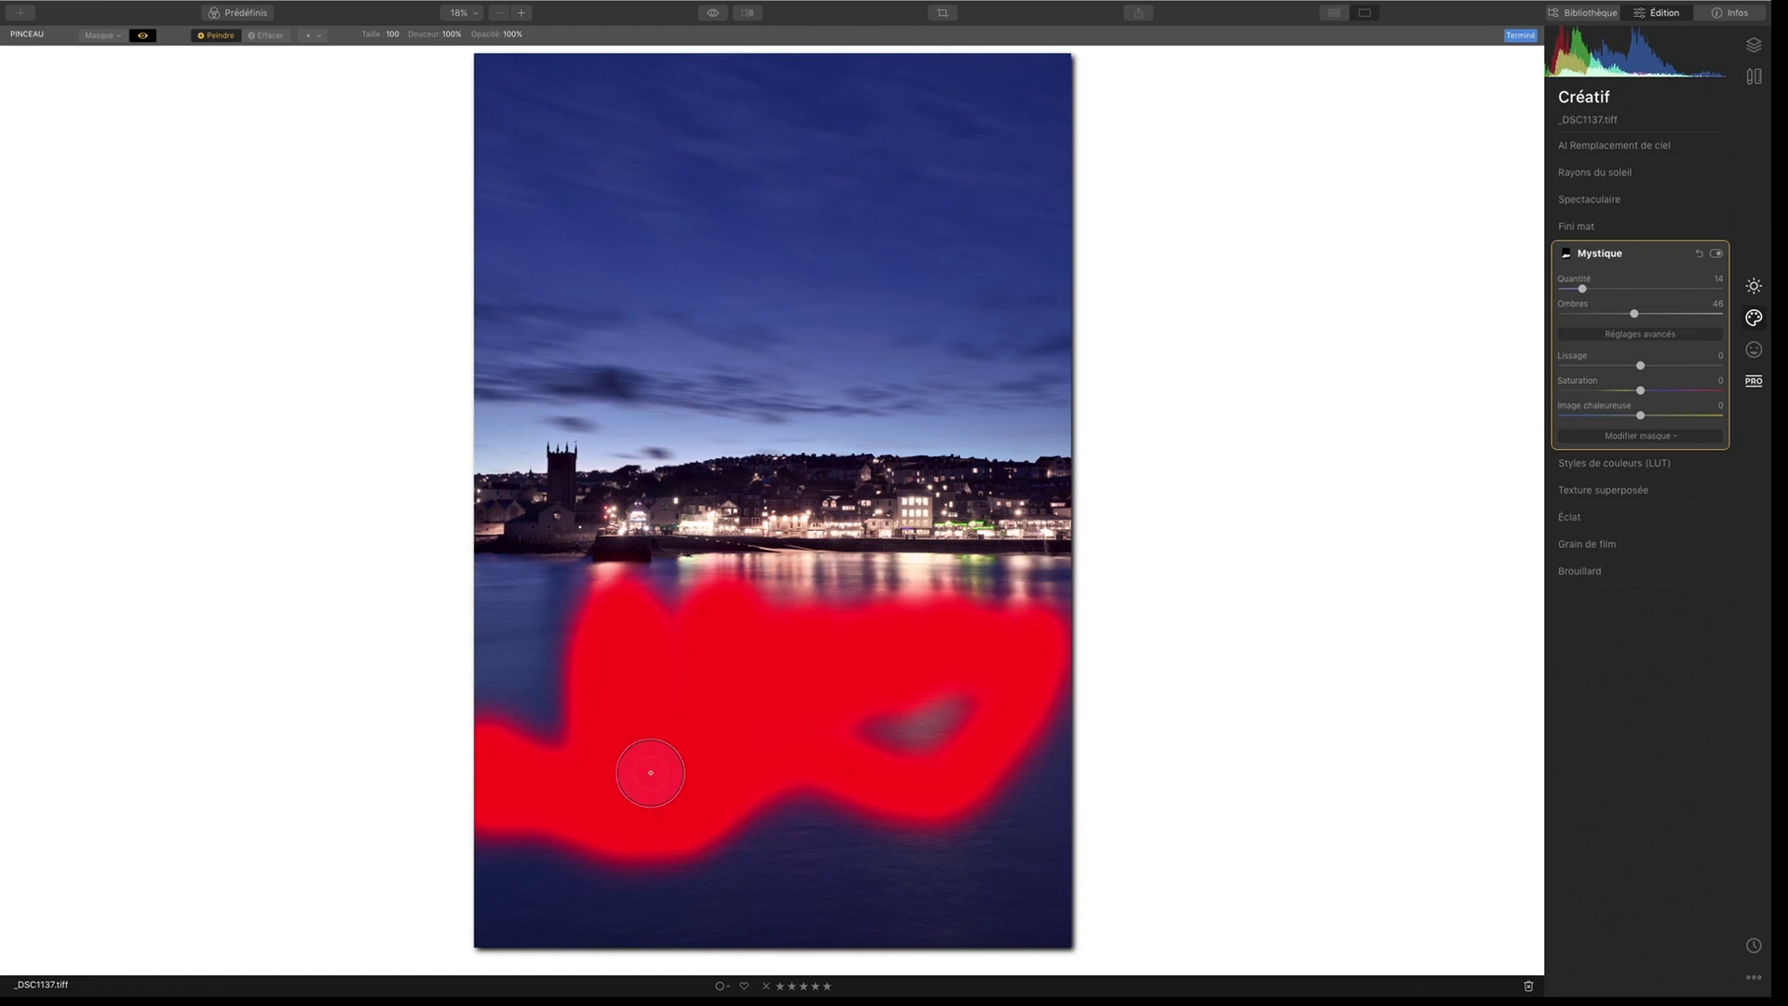
{"action": "key", "text": "]"}
{"action": "key", "text": "]"}
{"action": "key", "text": "]"}
{"action": "key", "text": "]"}
{"action": "key", "text": "]"}
{"action": "key", "text": "]"}
{"action": "mouse_move", "coordinate": [930, 718]}
{"action": "left_mouse_down"}
{"action": "mouse_move", "coordinate": [930, 735]}
{"action": "mouse_move", "coordinate": [539, 911]}
{"action": "mouse_move", "coordinate": [472, 707]}
{"action": "left_mouse_up"}
{"action": "mouse_move", "coordinate": [596, 167]}
{"action": "left_mouse_down"}
{"action": "mouse_move", "coordinate": [611, 279]}
{"action": "mouse_move", "coordinate": [782, 346]}
{"action": "left_mouse_up"}
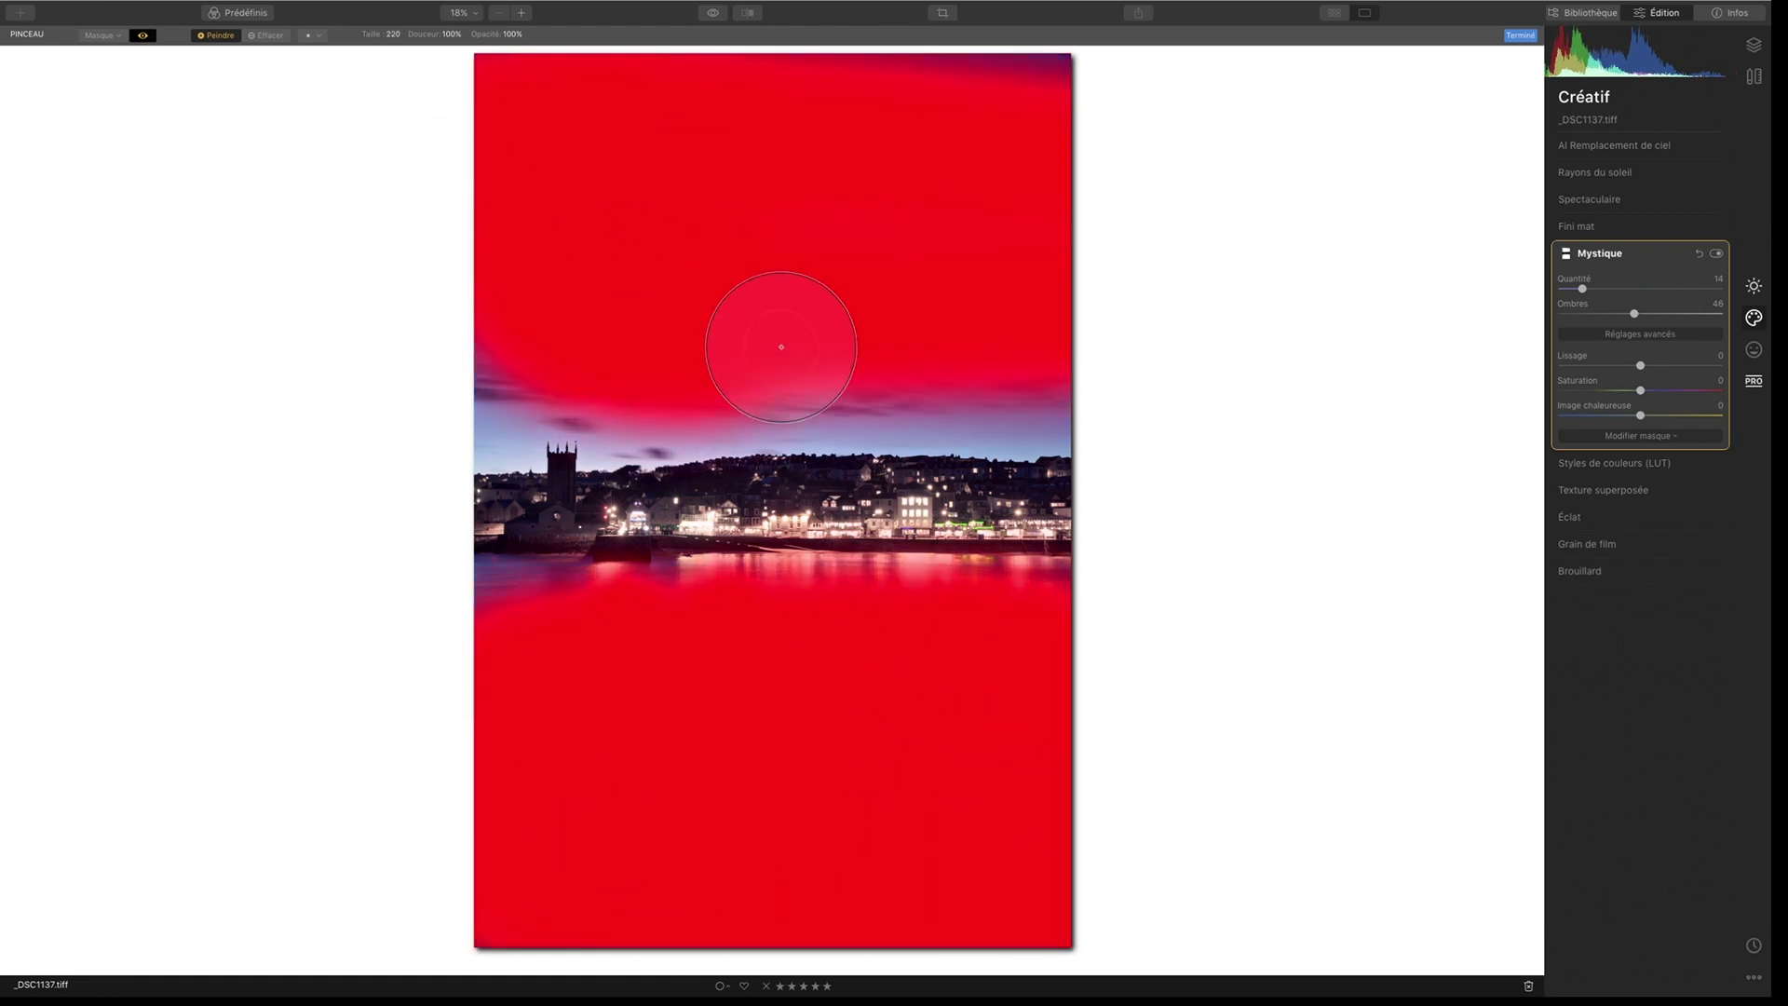
{"action": "left_click", "coordinate": [143, 37]}
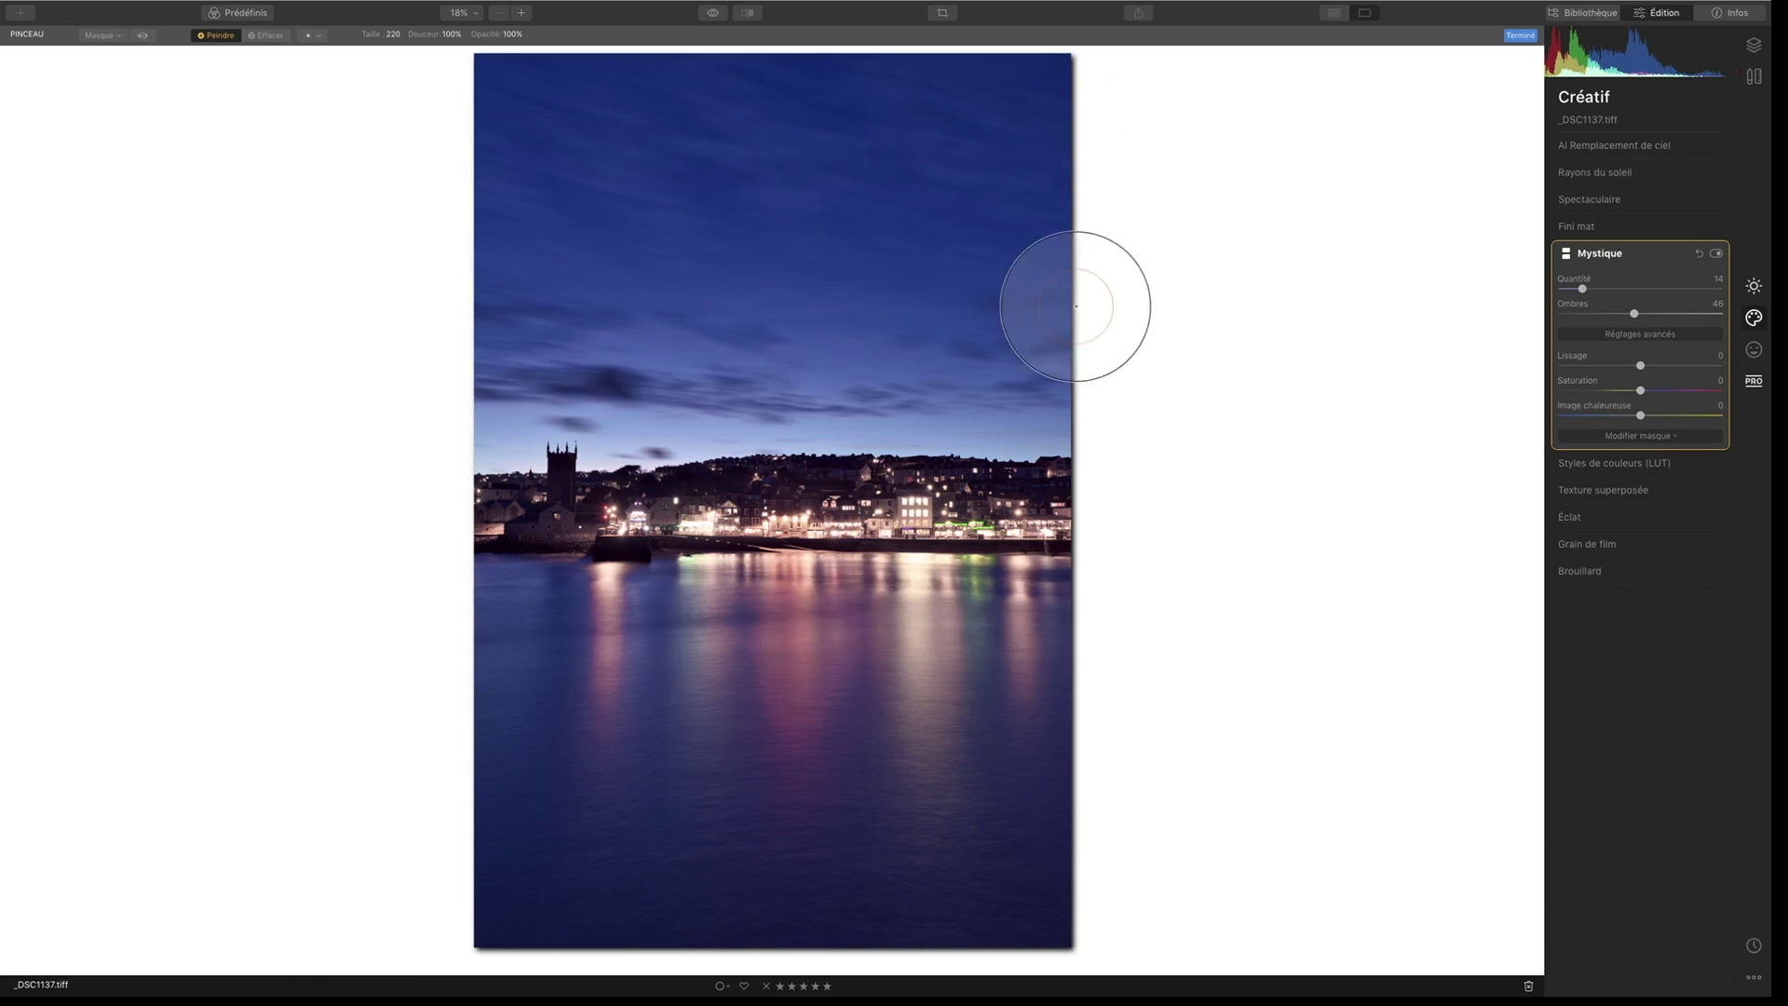
{"action": "left_click", "coordinate": [1719, 255]}
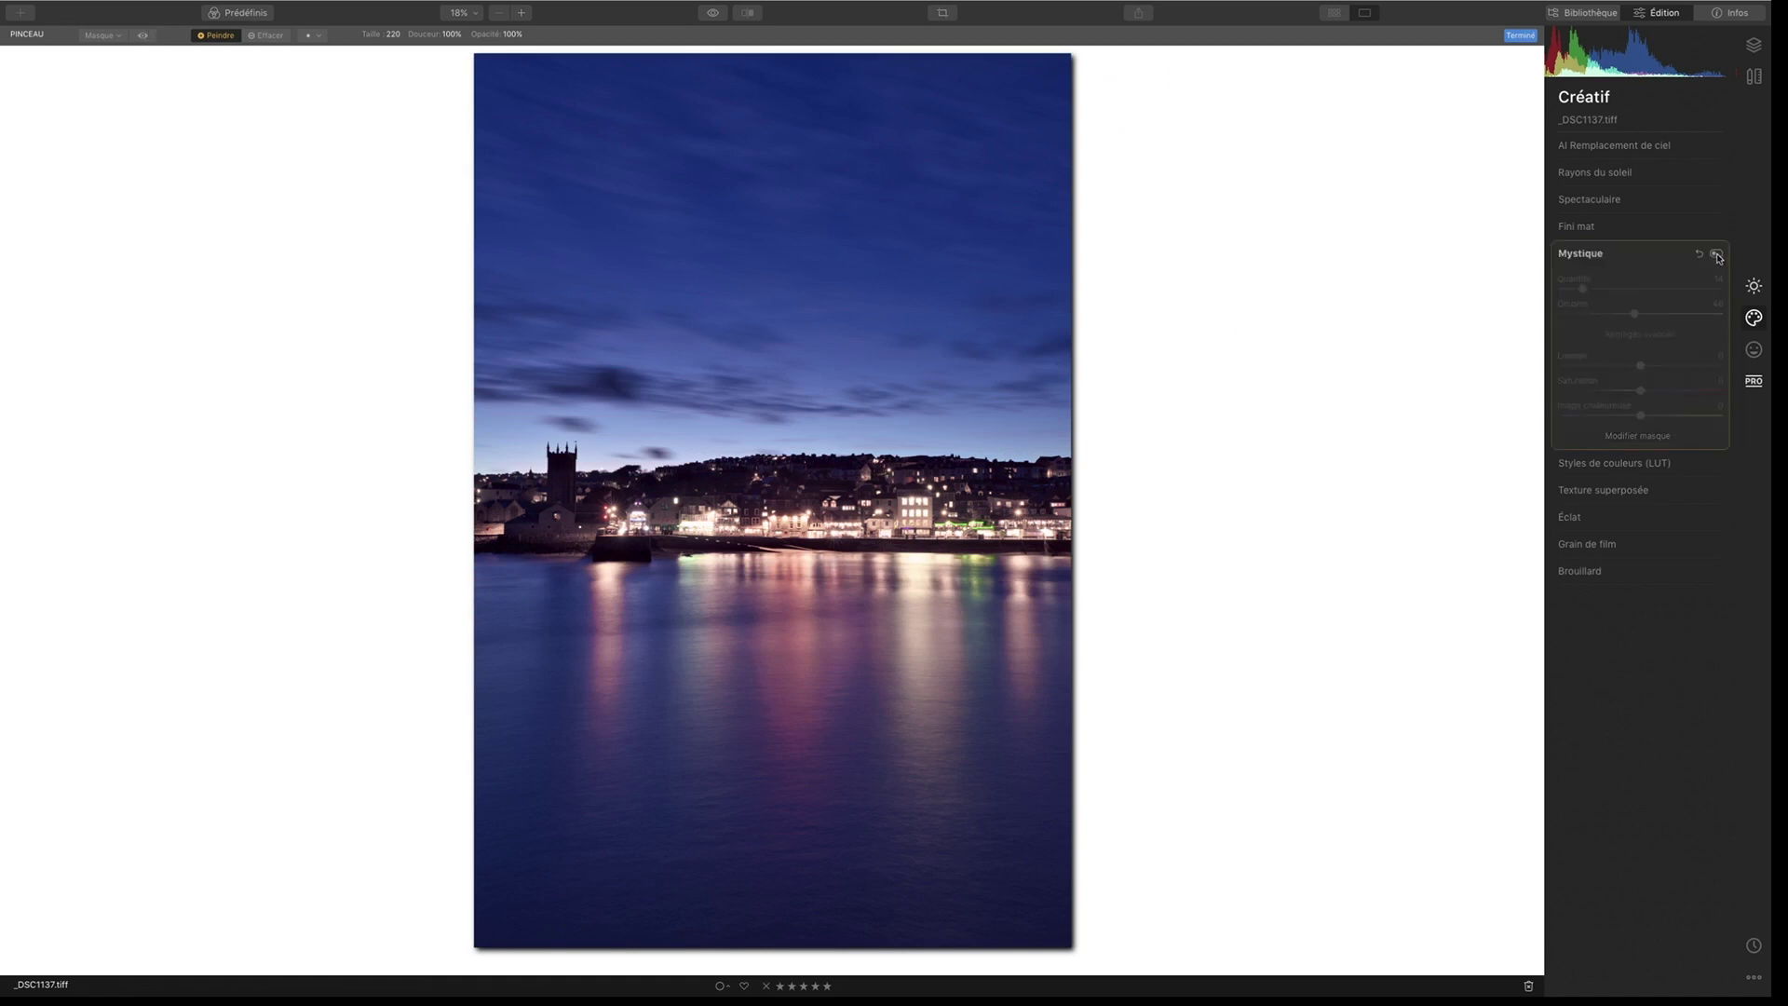
{"action": "left_click", "coordinate": [1719, 255]}
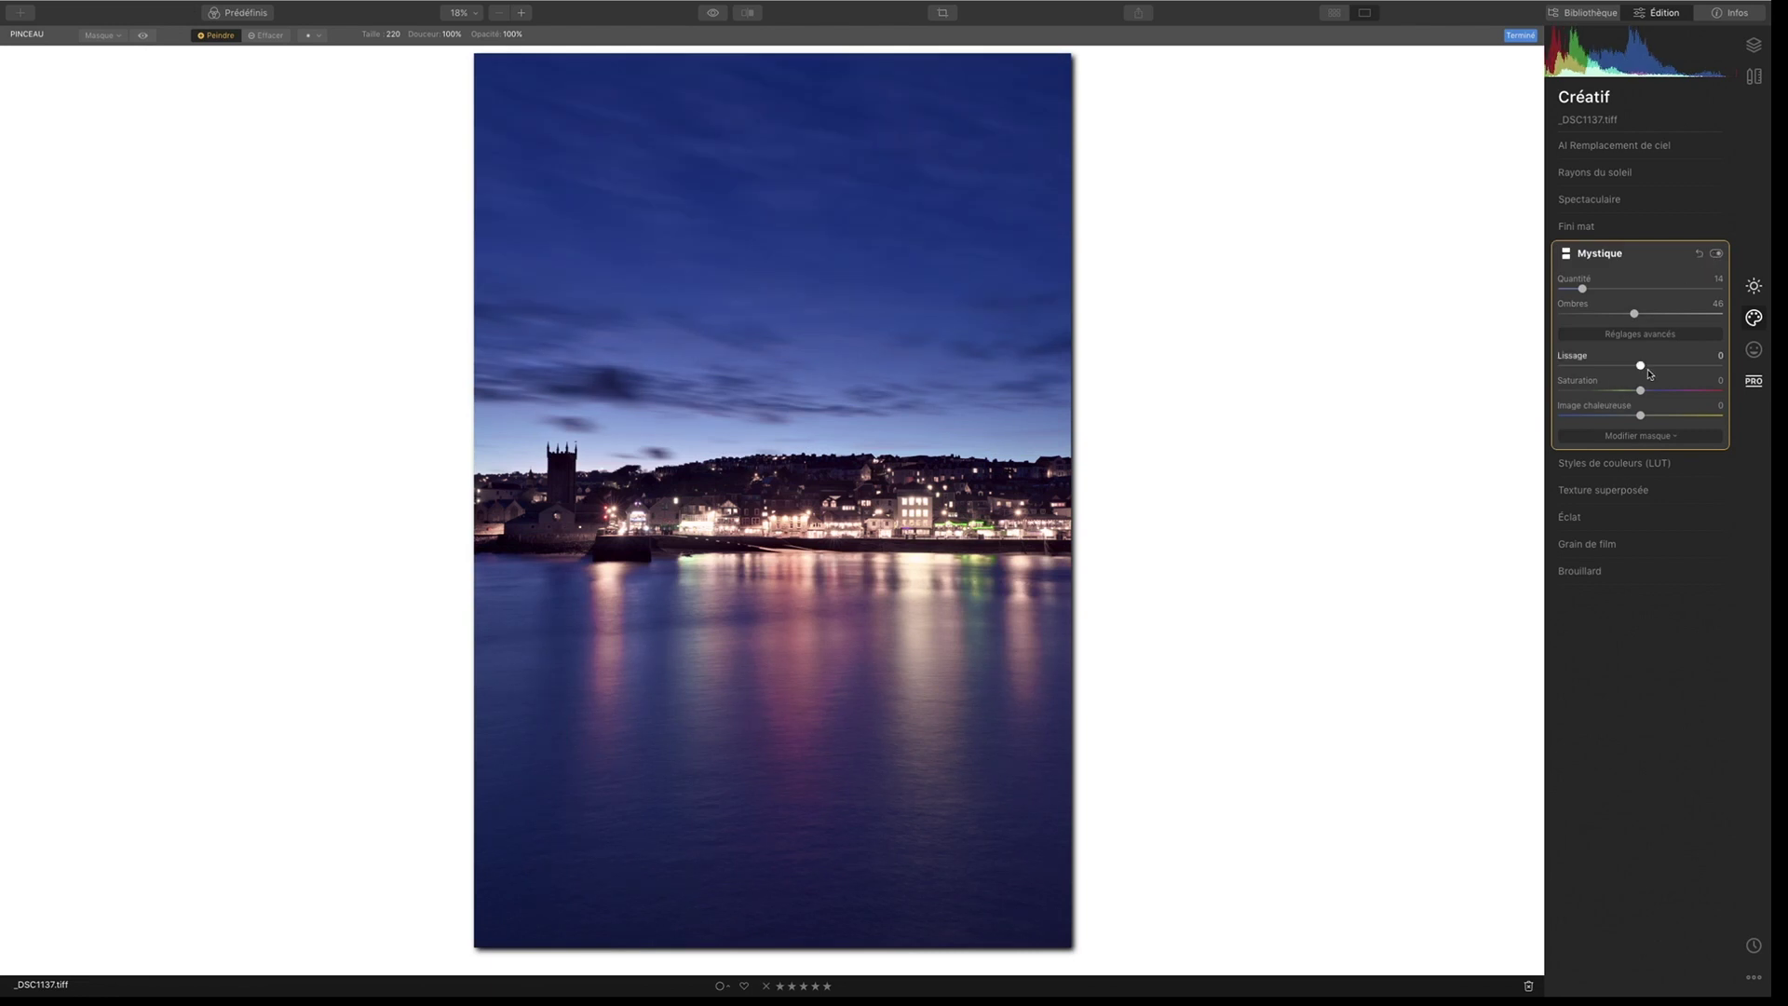
Step: Raise Mystique's Lissage and Ombres settings and lower its Saturation slightly
{"action": "left_click_drag", "start_coordinate": [1641, 366], "coordinate": [1691, 365]}
{"action": "left_click_drag", "start_coordinate": [1643, 391], "coordinate": [1618, 391]}
{"action": "mouse_move", "coordinate": [1635, 314]}
{"action": "left_mouse_down"}
{"action": "mouse_move", "coordinate": [1605, 315]}
{"action": "mouse_move", "coordinate": [1668, 314]}
{"action": "left_mouse_up"}
{"action": "left_click", "coordinate": [1757, 58]}
Step: Set Exposition to -0.59 in the Lumière settings and compare the darkened photo with the original
{"action": "left_click", "coordinate": [1755, 289]}
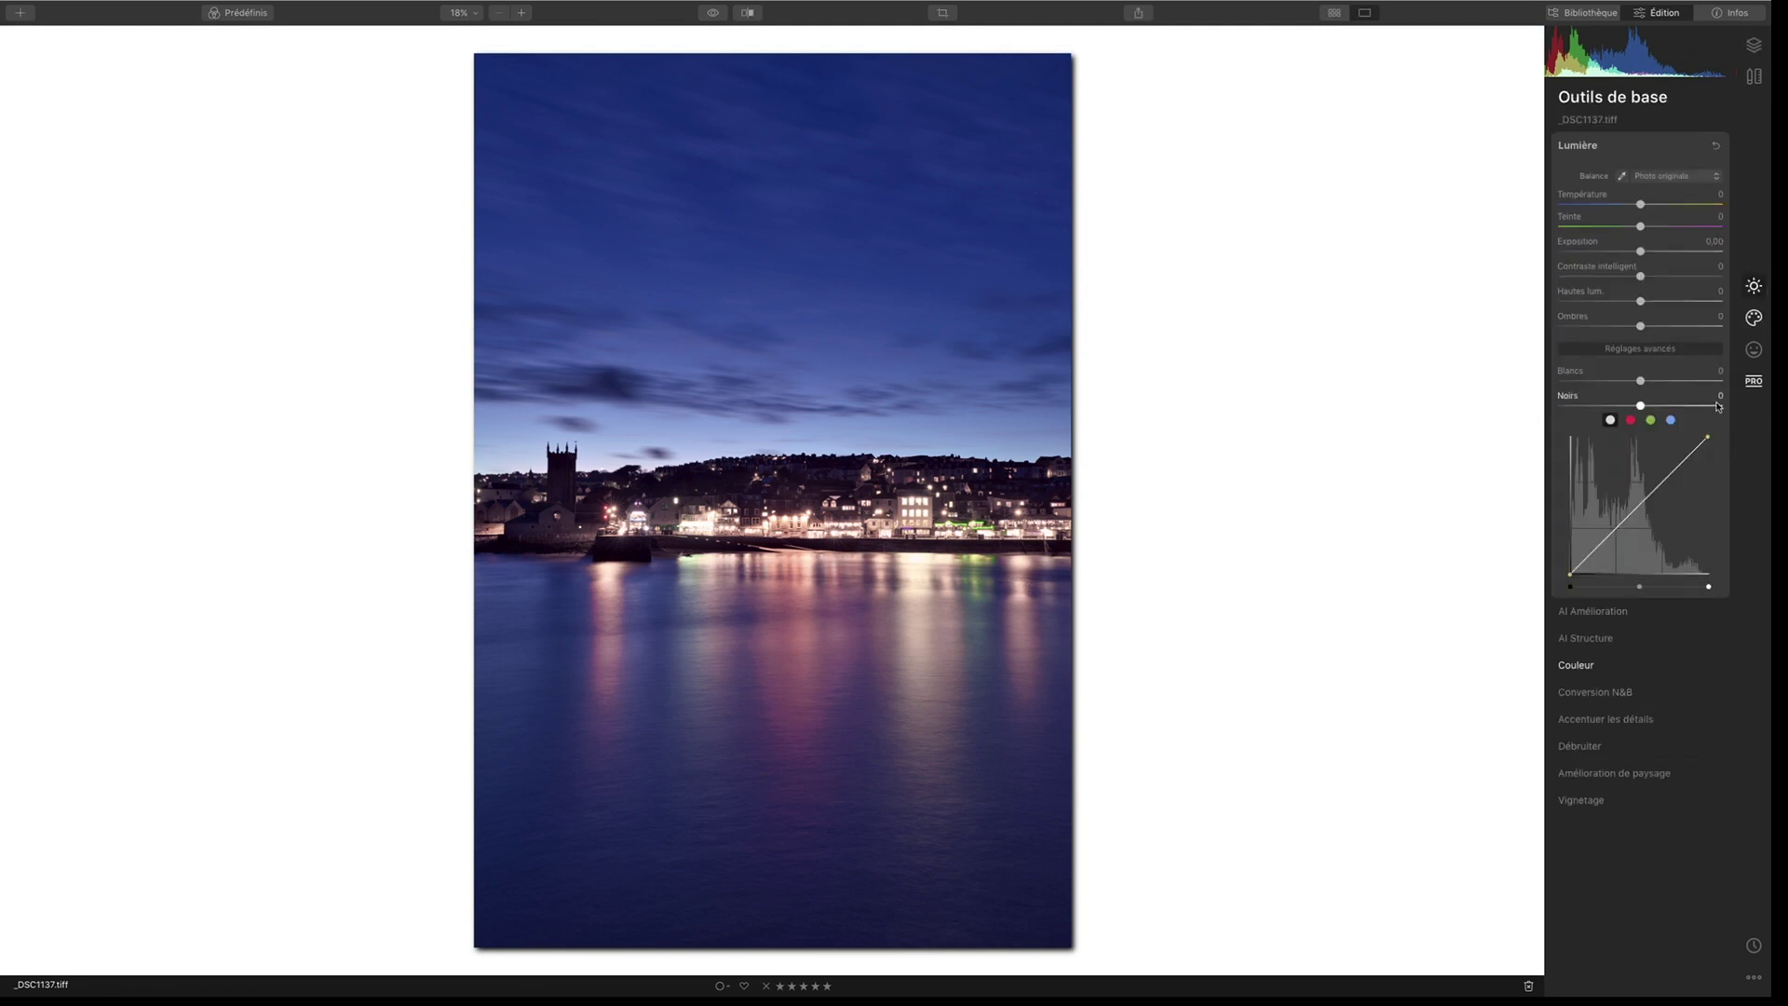
{"action": "left_click_drag", "start_coordinate": [1641, 253], "coordinate": [1631, 255]}
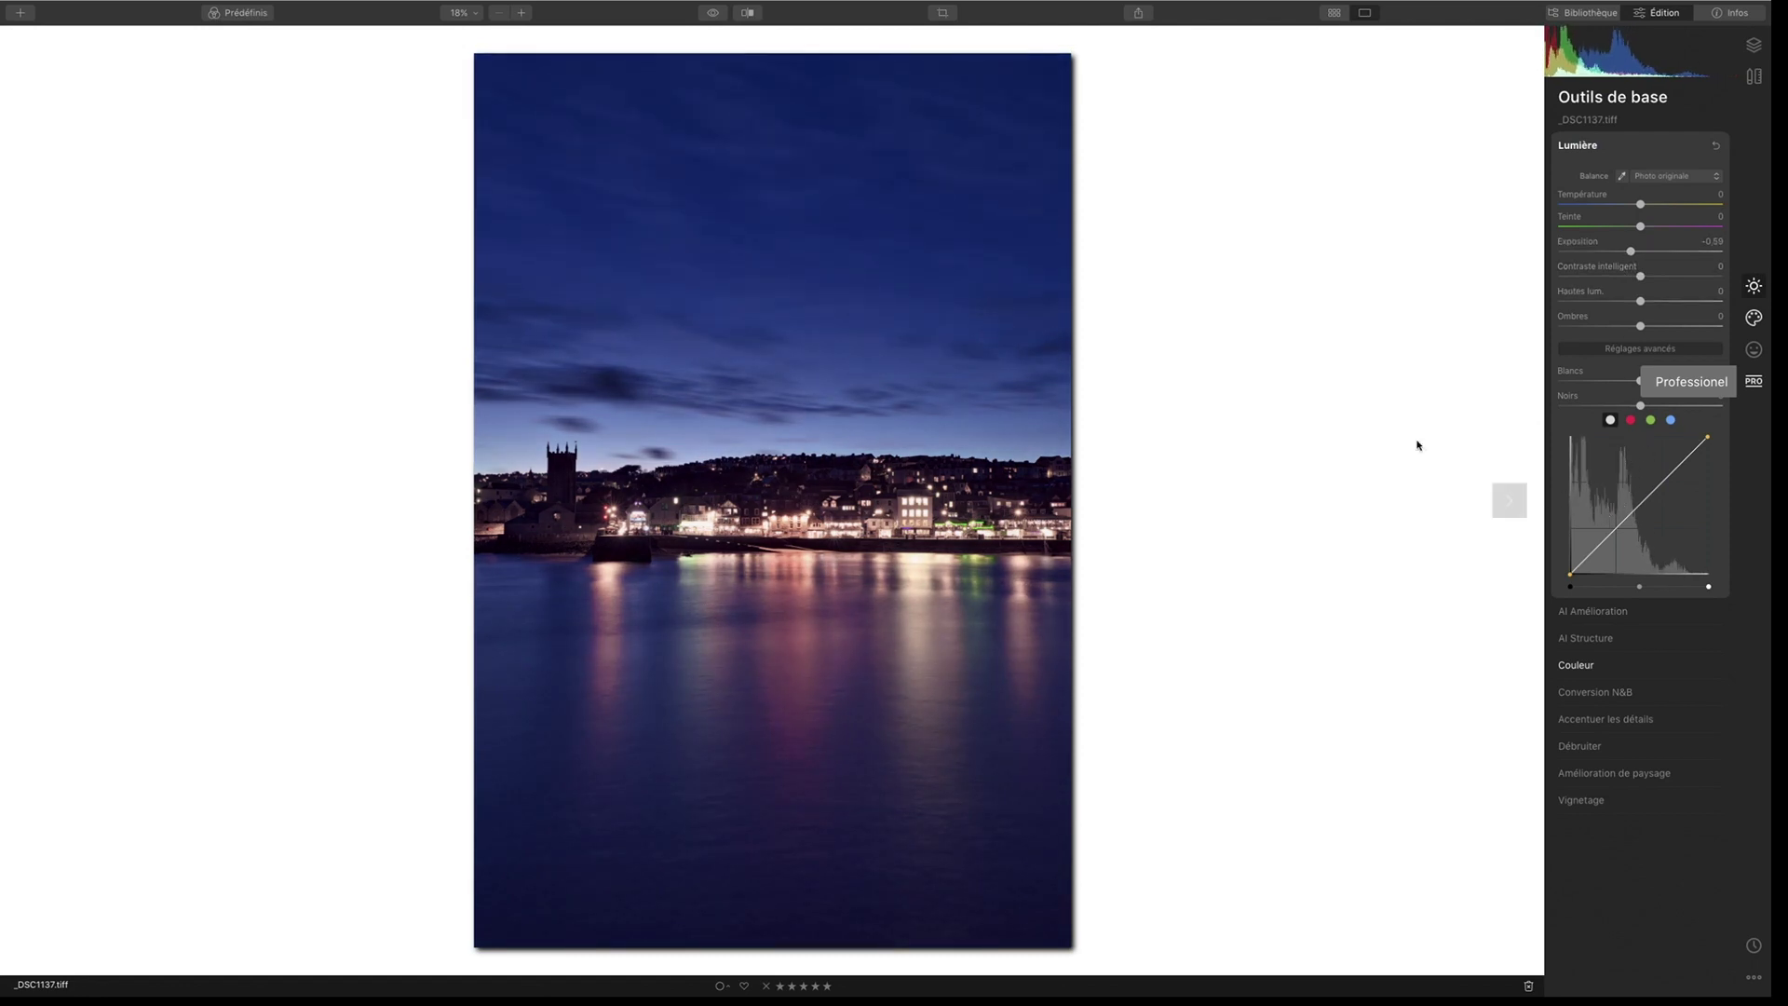
{"action": "left_click", "coordinate": [715, 14]}
{"action": "left_click", "coordinate": [715, 14]}
{"action": "left_click", "coordinate": [714, 14]}
{"action": "left_click", "coordinate": [715, 14]}
Step: Choose the brightly lit waterfront buildings as the centre of the Vignetage effect
{"action": "left_click", "coordinate": [1584, 801]}
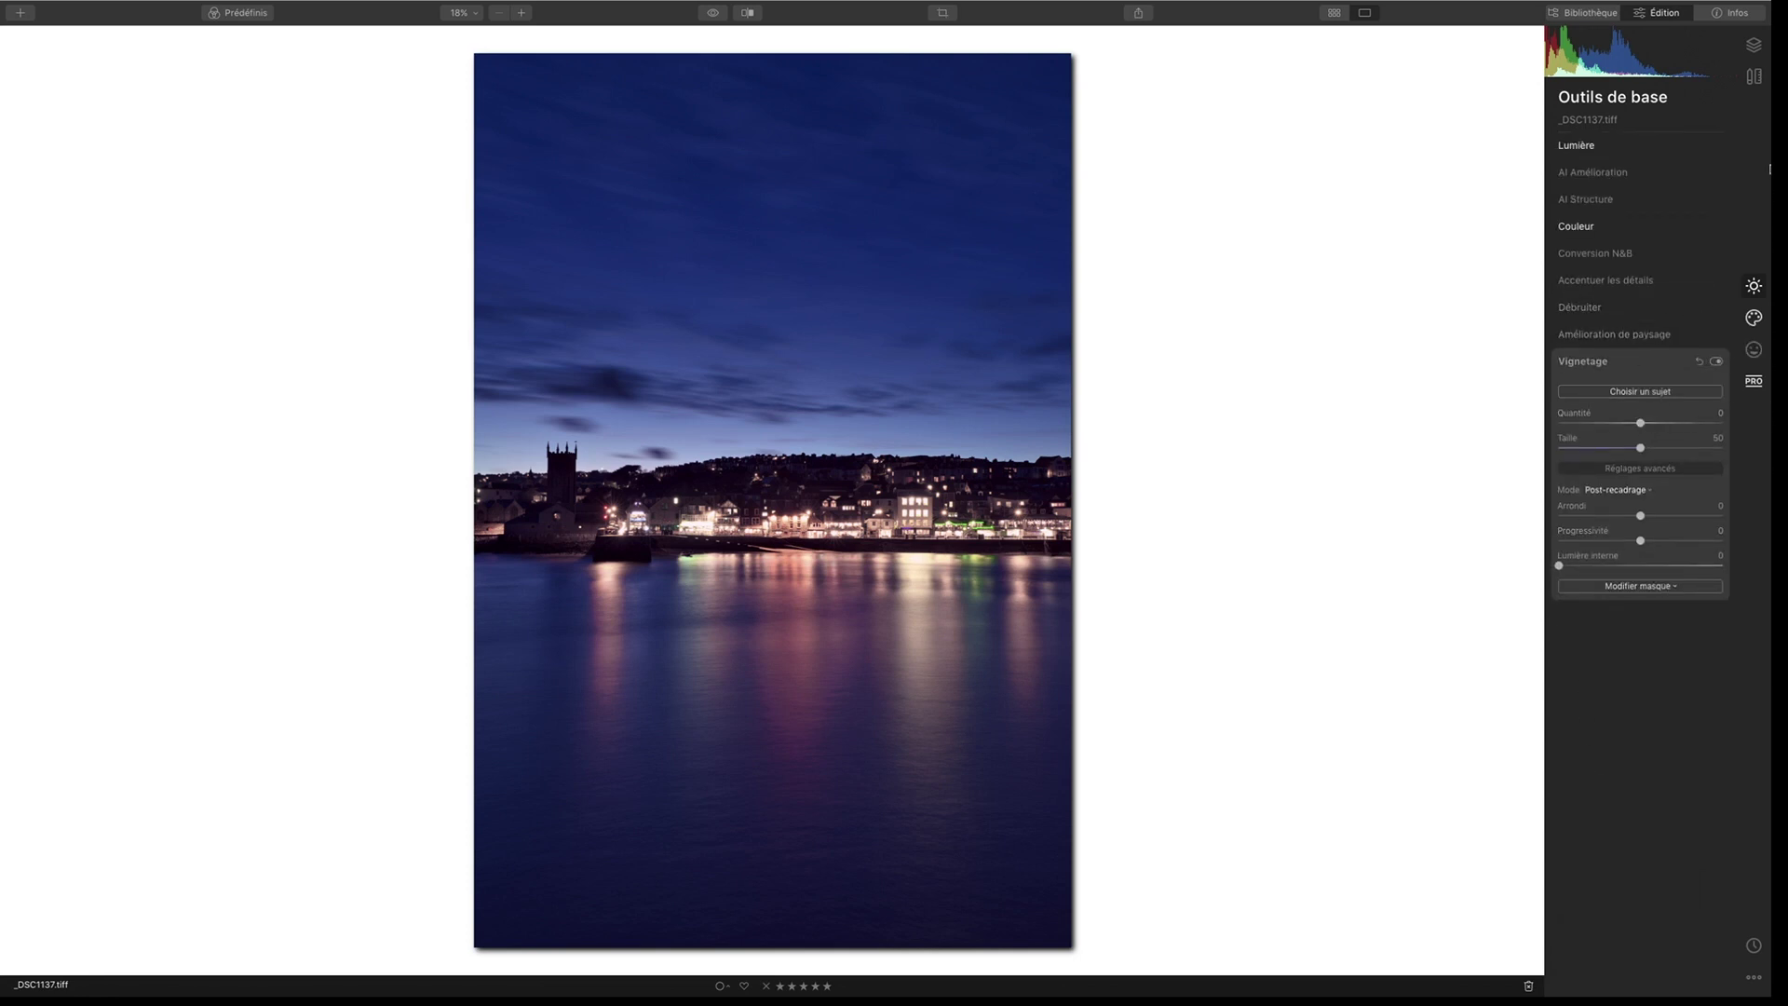
{"action": "left_click", "coordinate": [1652, 393]}
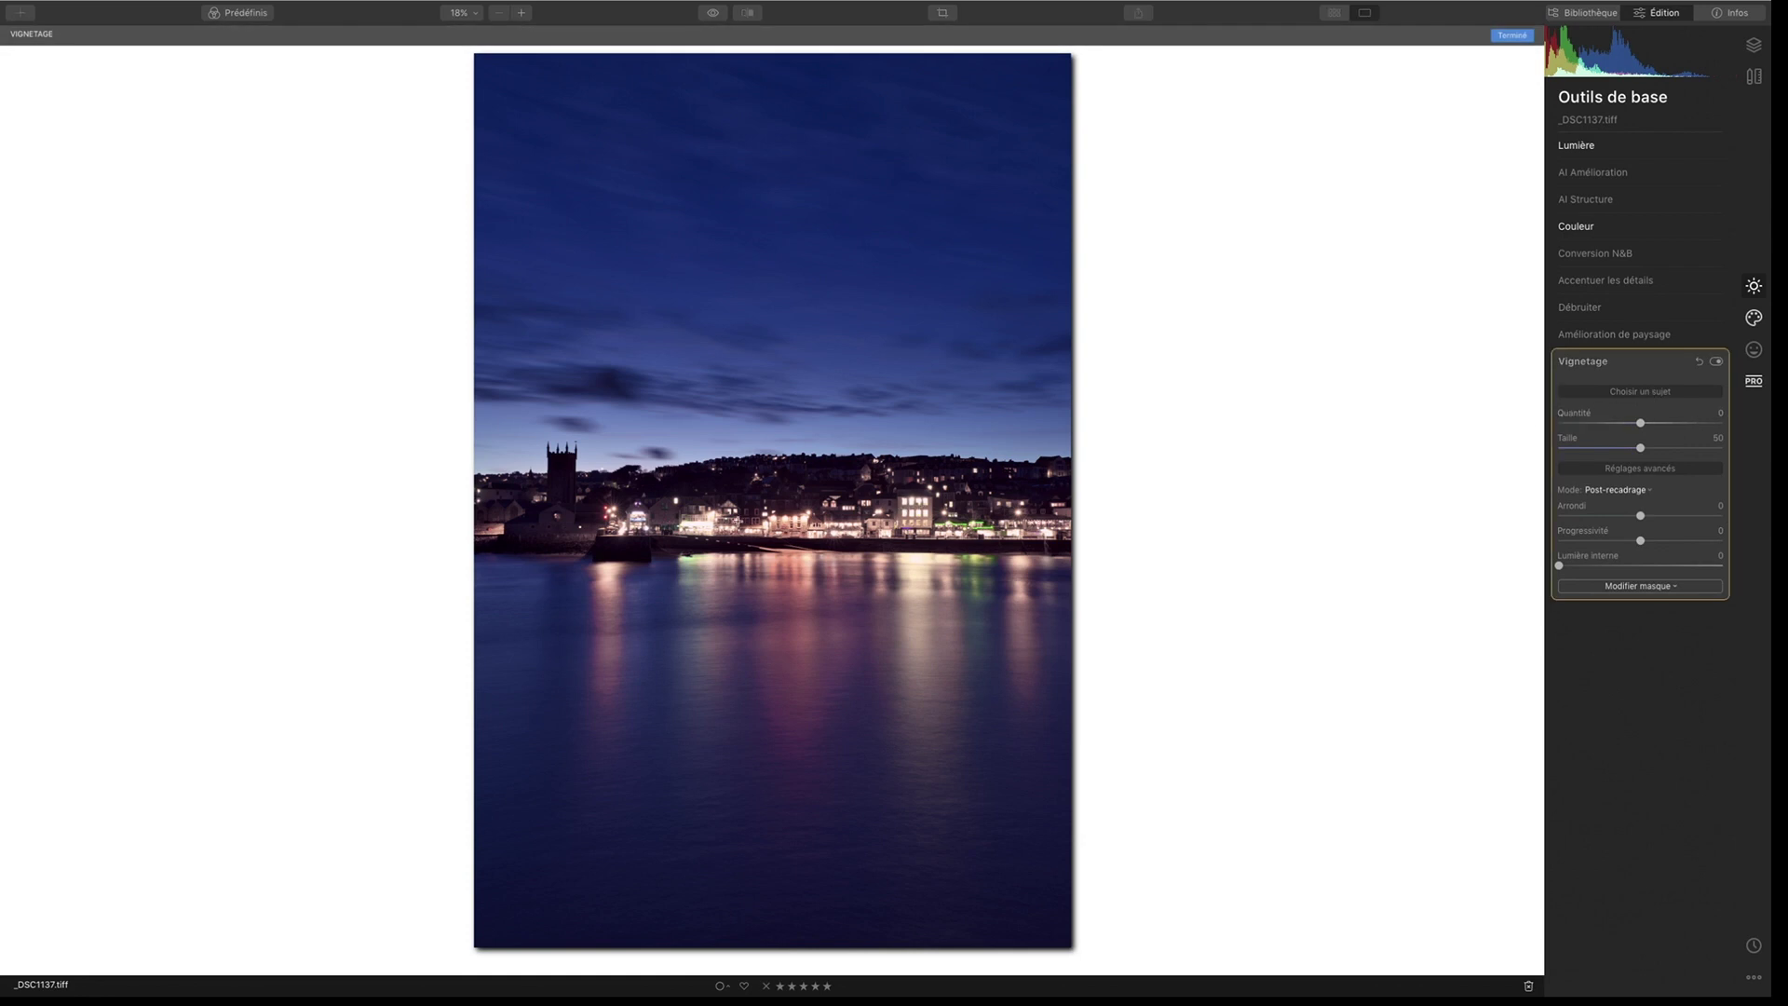
{"action": "key", "text": "Return"}
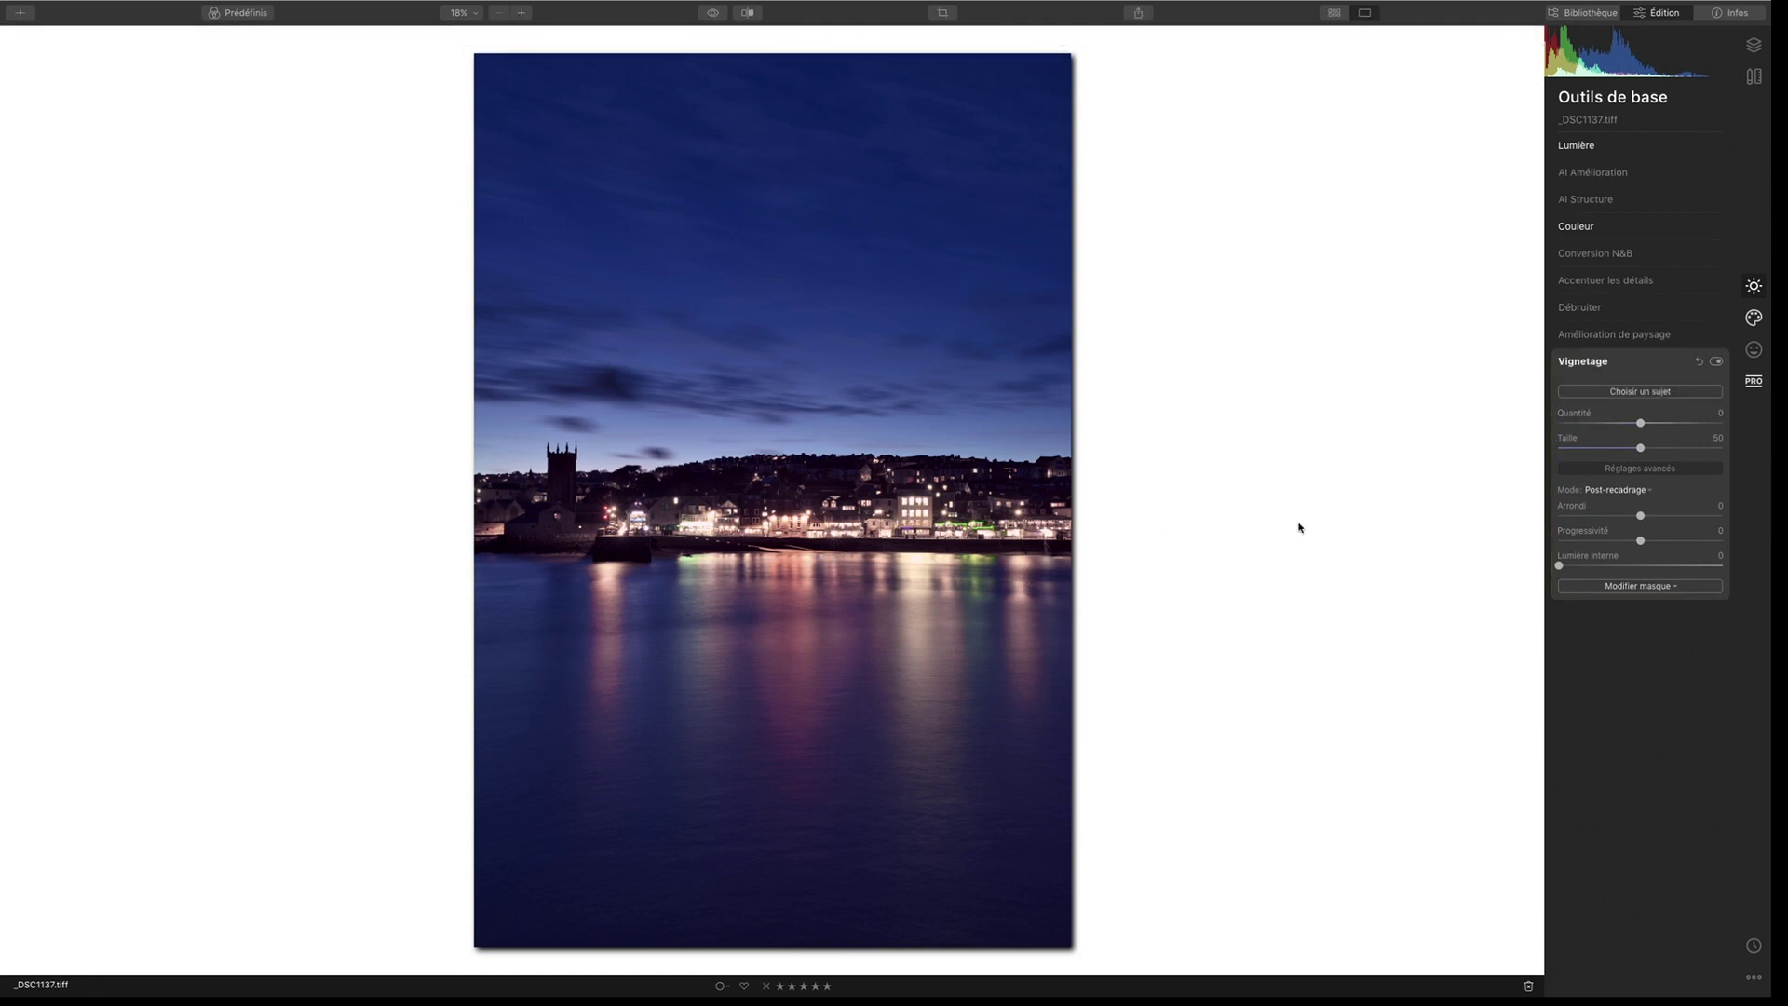
Step: Set the vignette to Quantité -50, Taille 0, Arrondi 100 and Progressivité 100, and compare the result with the original
{"action": "left_click_drag", "start_coordinate": [1642, 424], "coordinate": [1501, 448]}
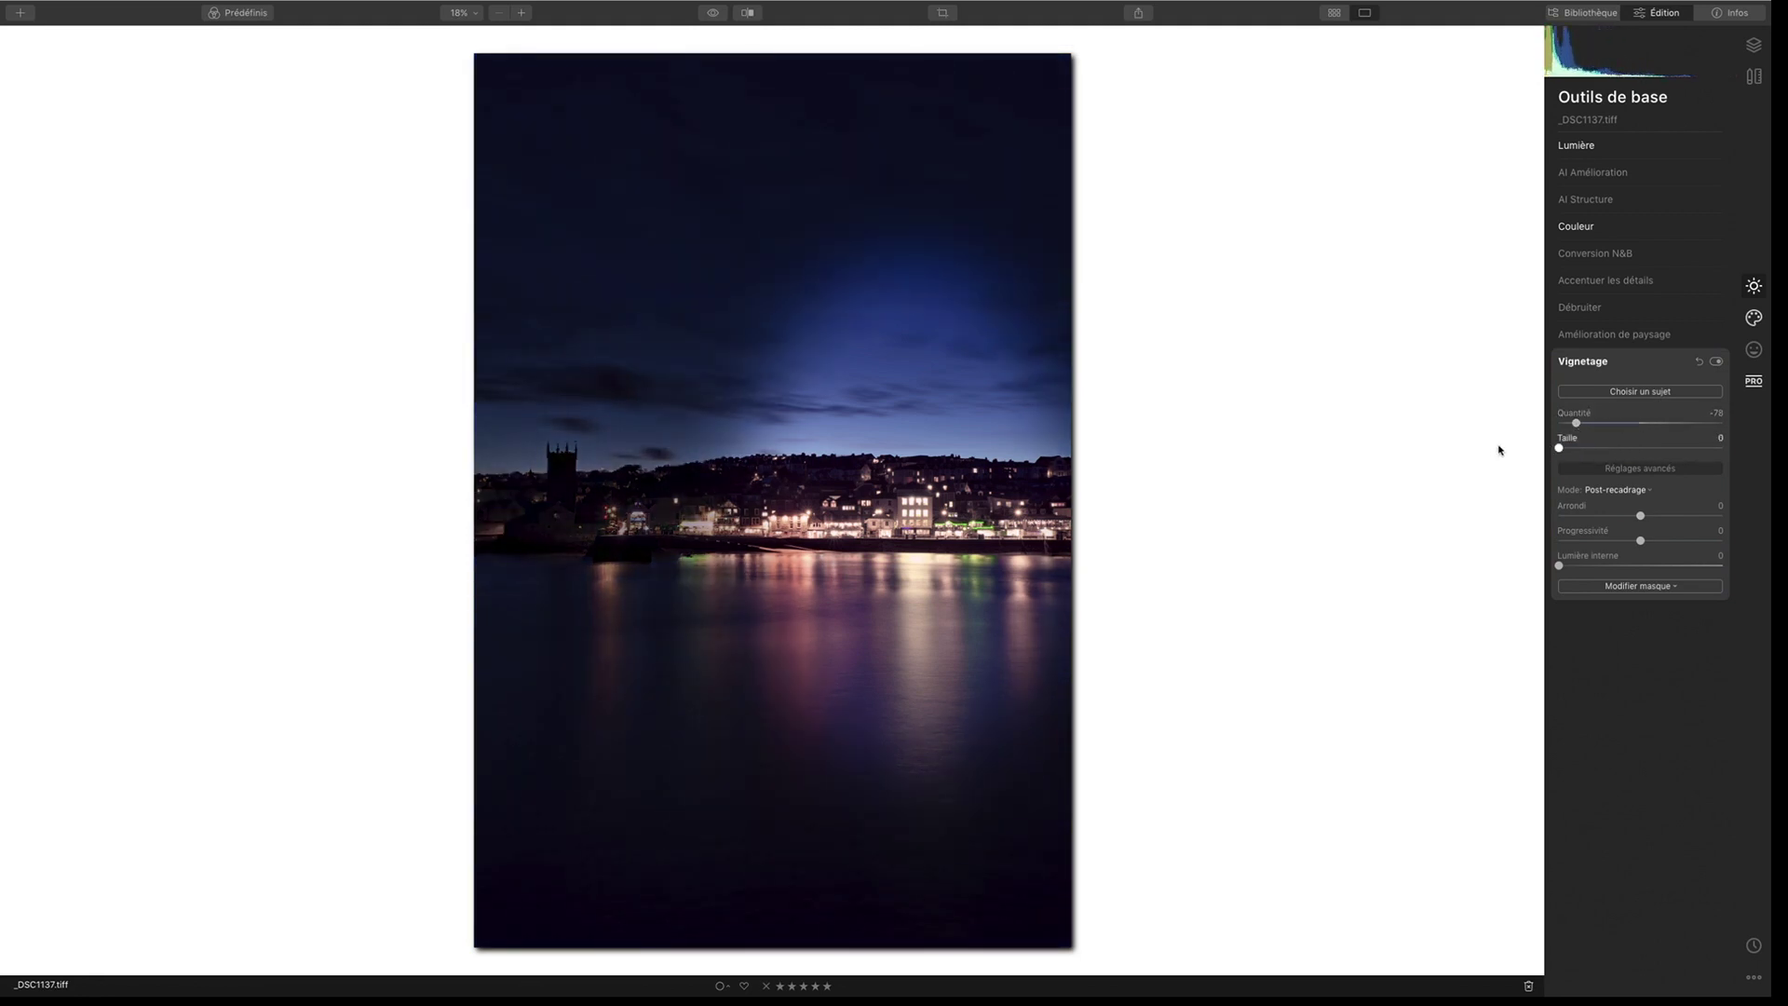
{"action": "left_click_drag", "start_coordinate": [1641, 541], "coordinate": [1724, 541]}
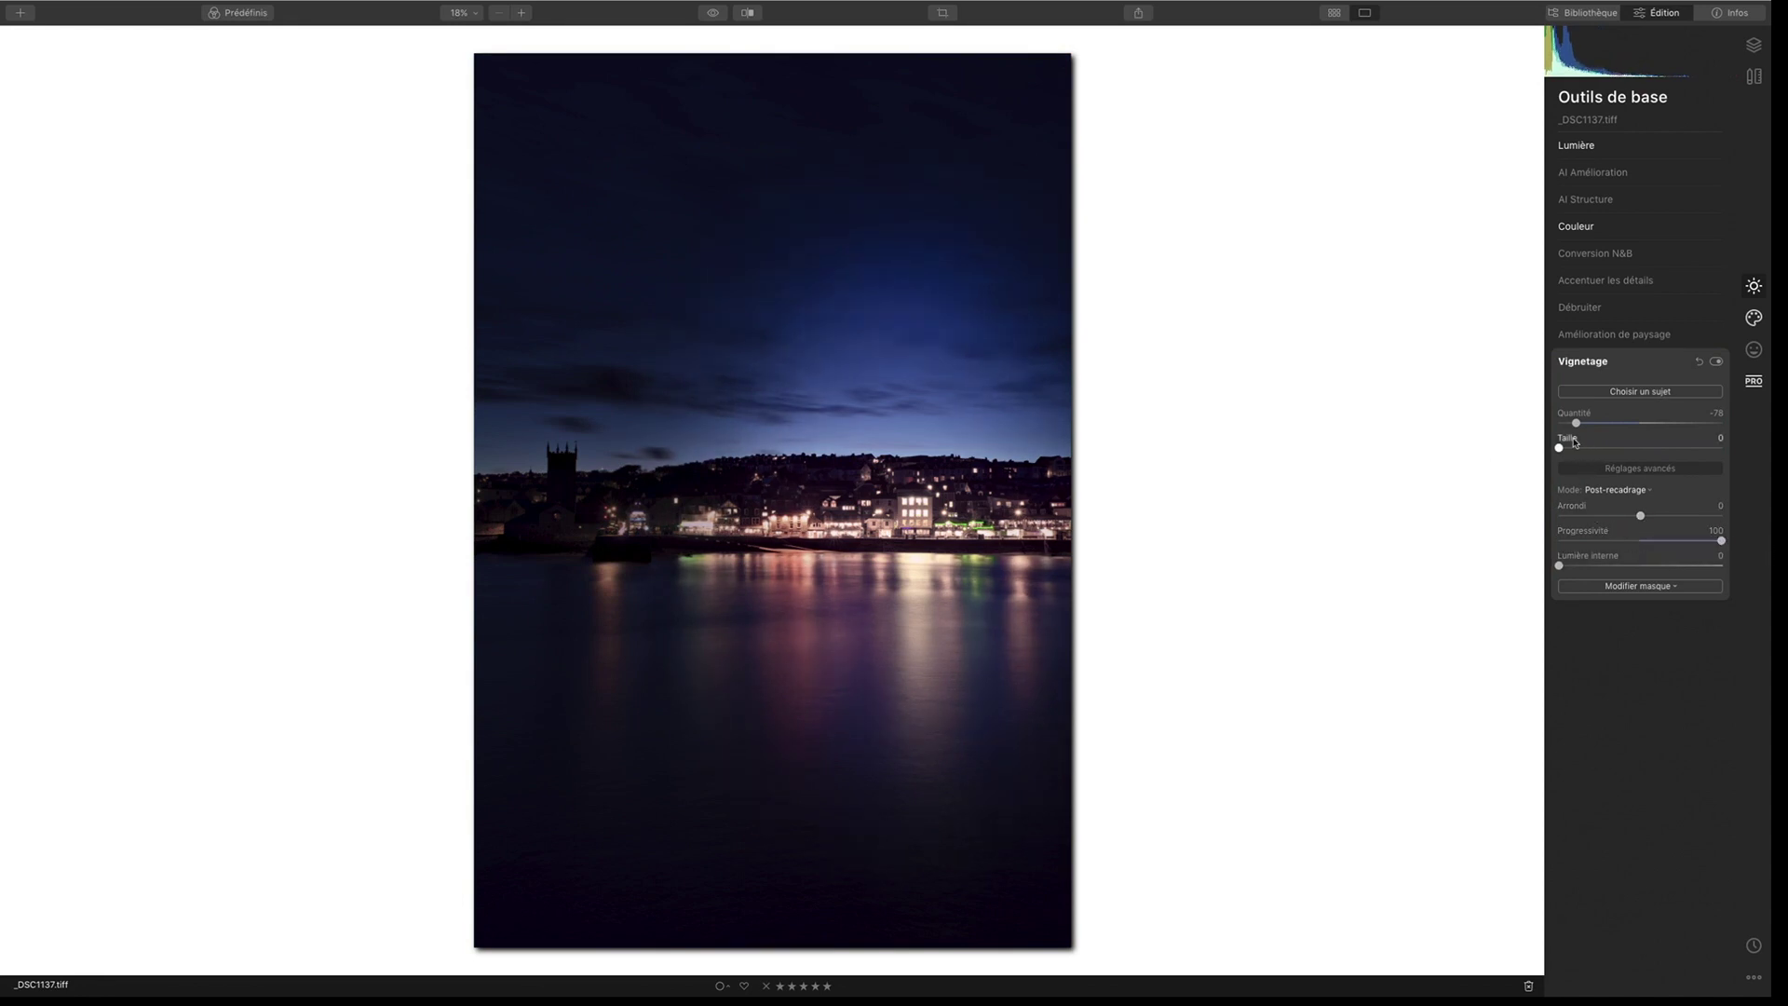
{"action": "left_click_drag", "start_coordinate": [1644, 515], "coordinate": [1742, 513]}
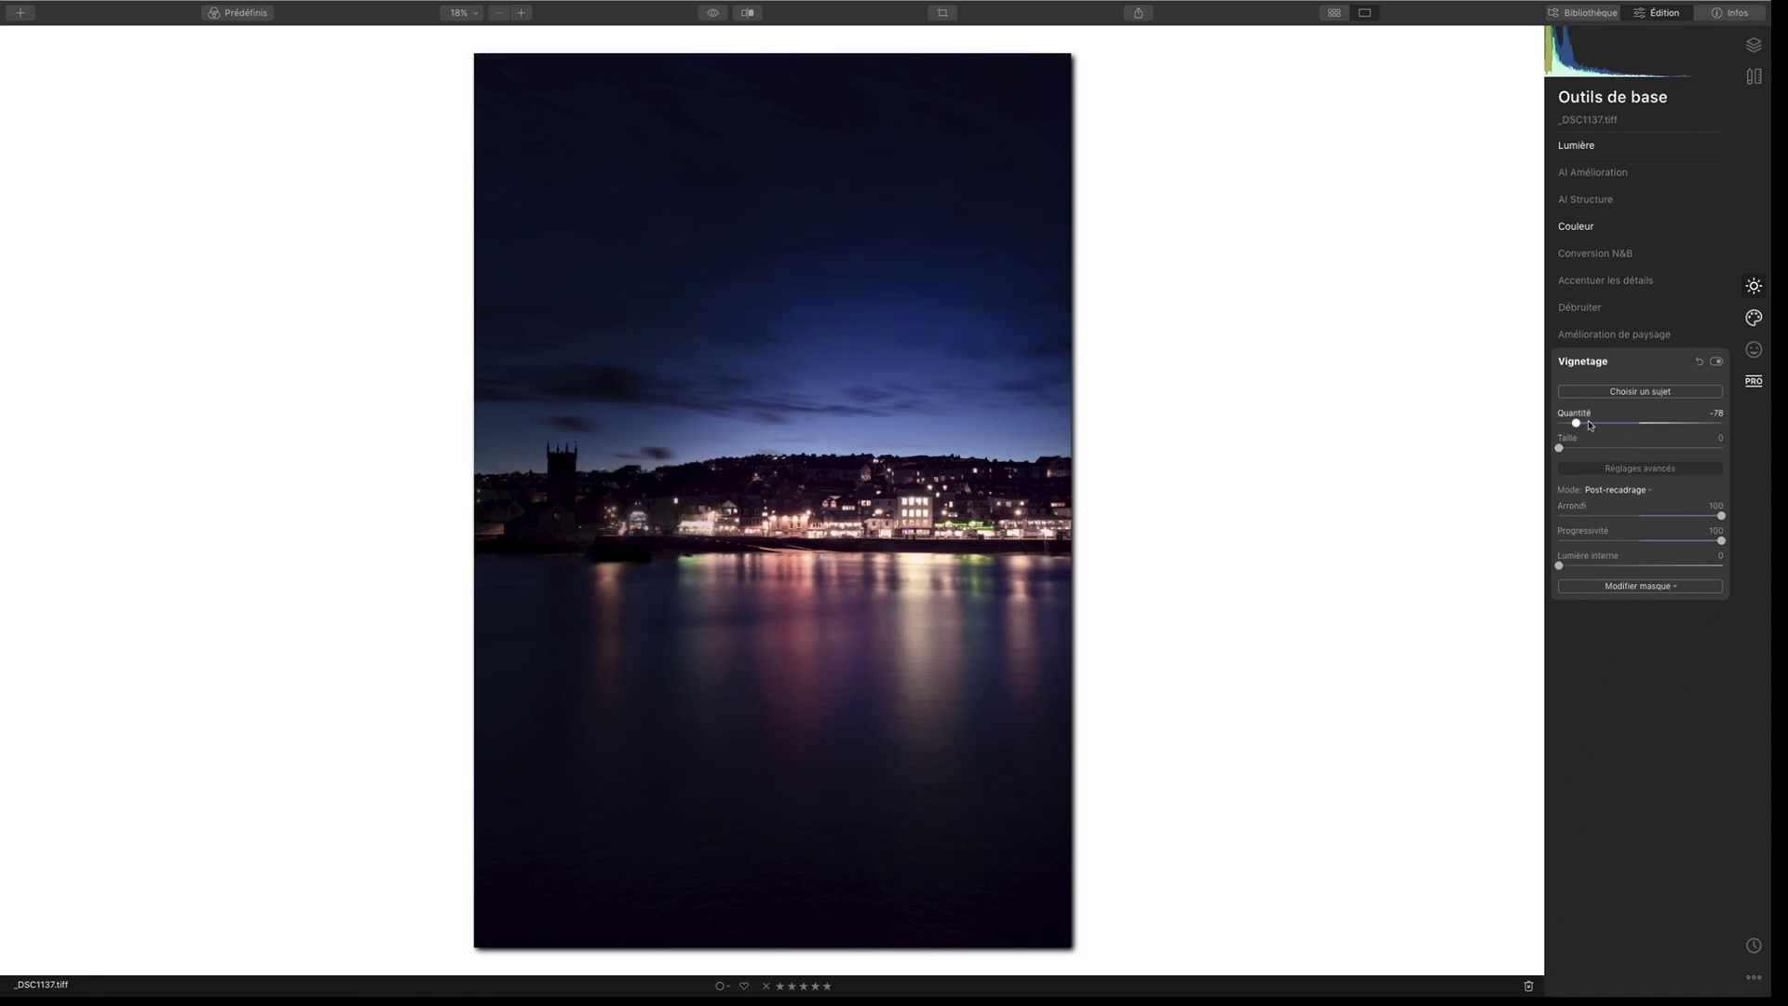
{"action": "left_click_drag", "start_coordinate": [1576, 423], "coordinate": [1597, 428]}
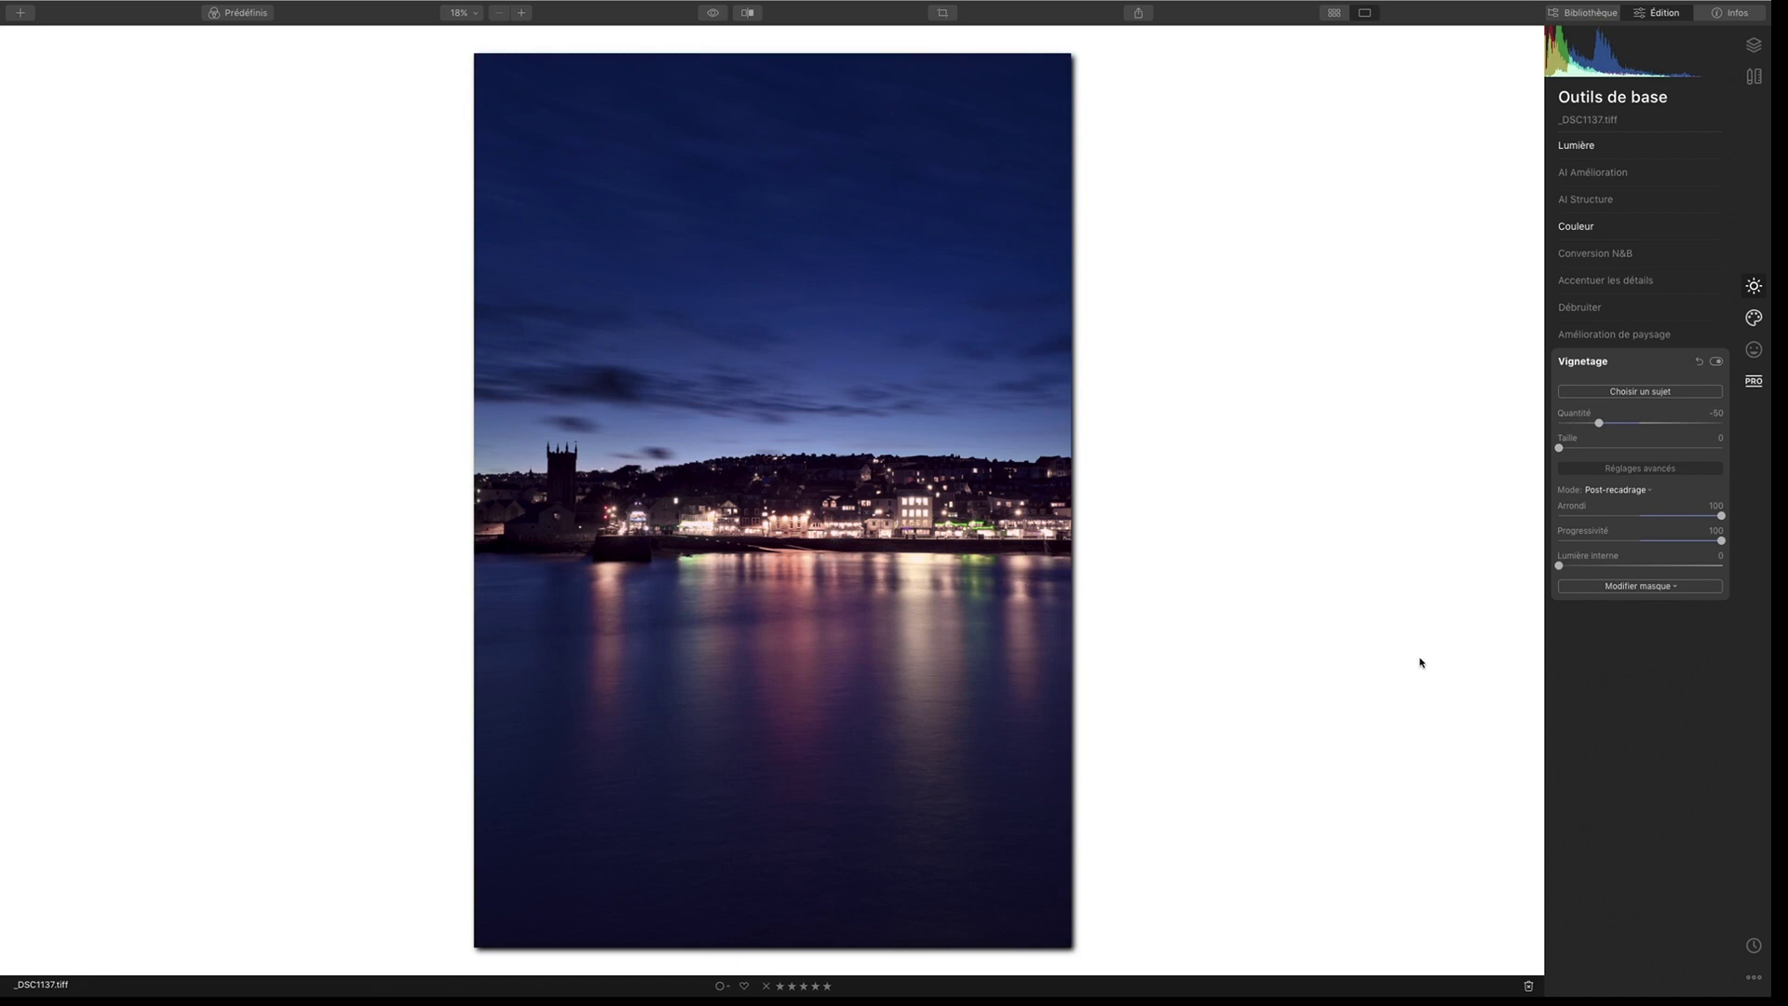
{"action": "left_click", "coordinate": [714, 13]}
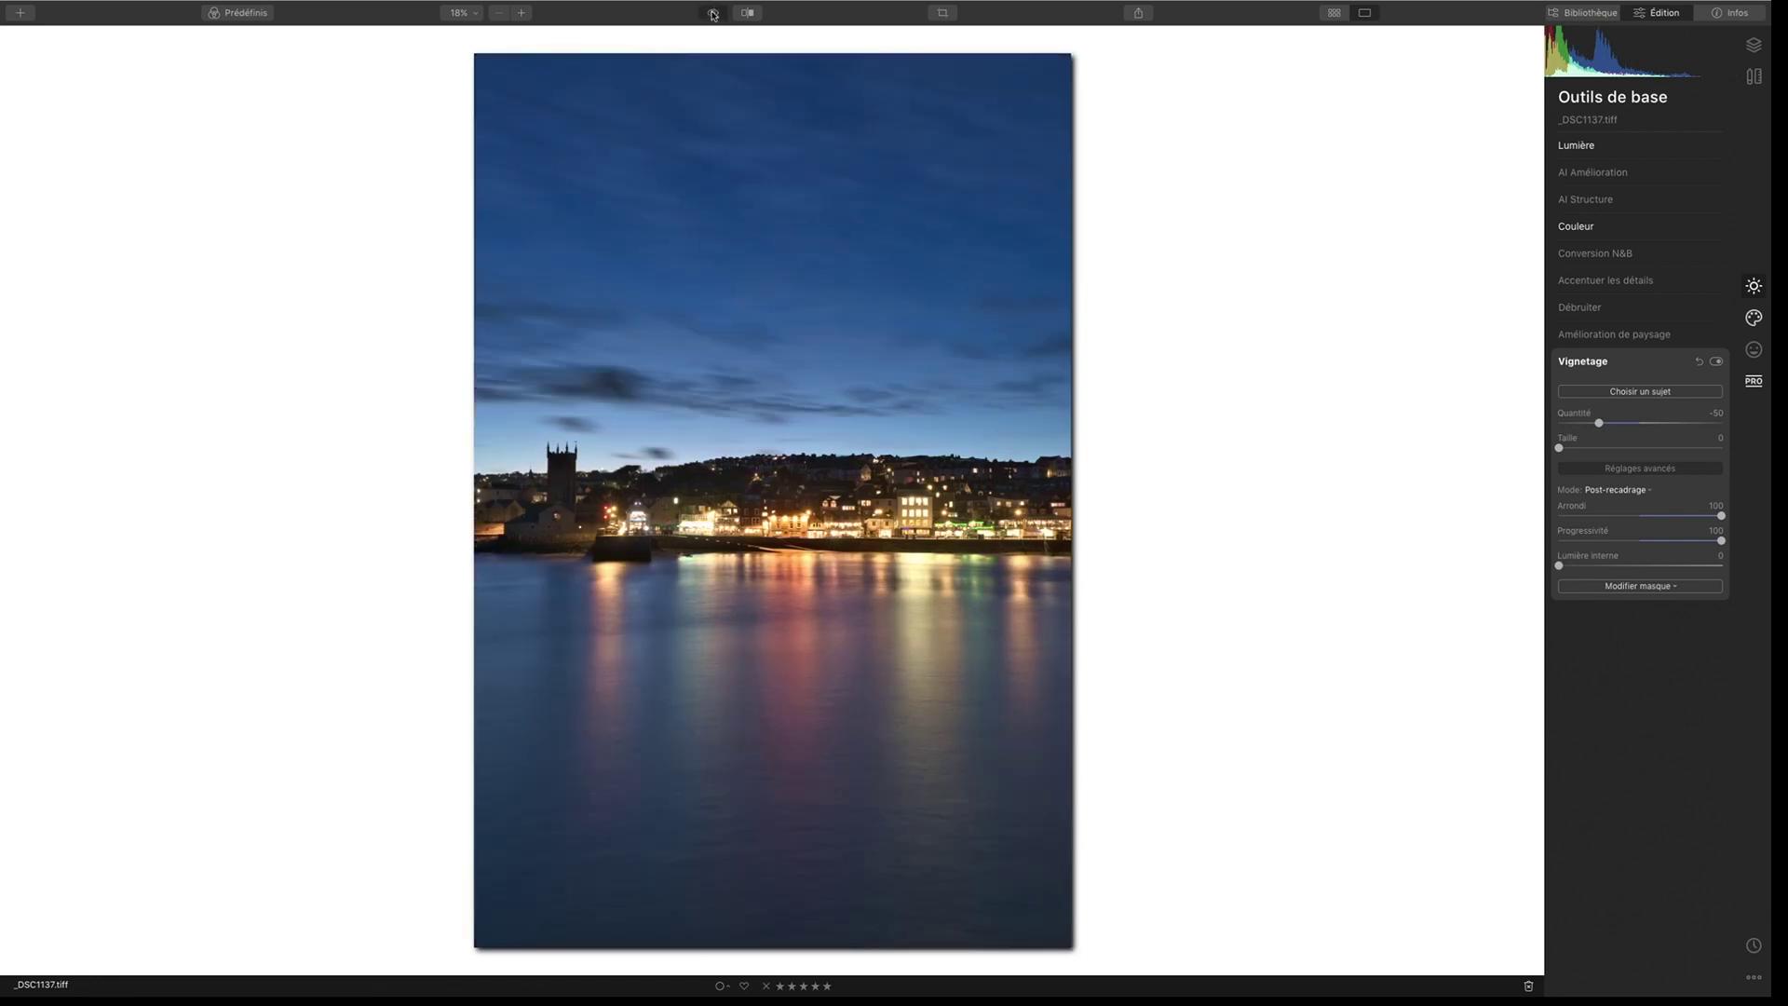
{"action": "left_click", "coordinate": [714, 14]}
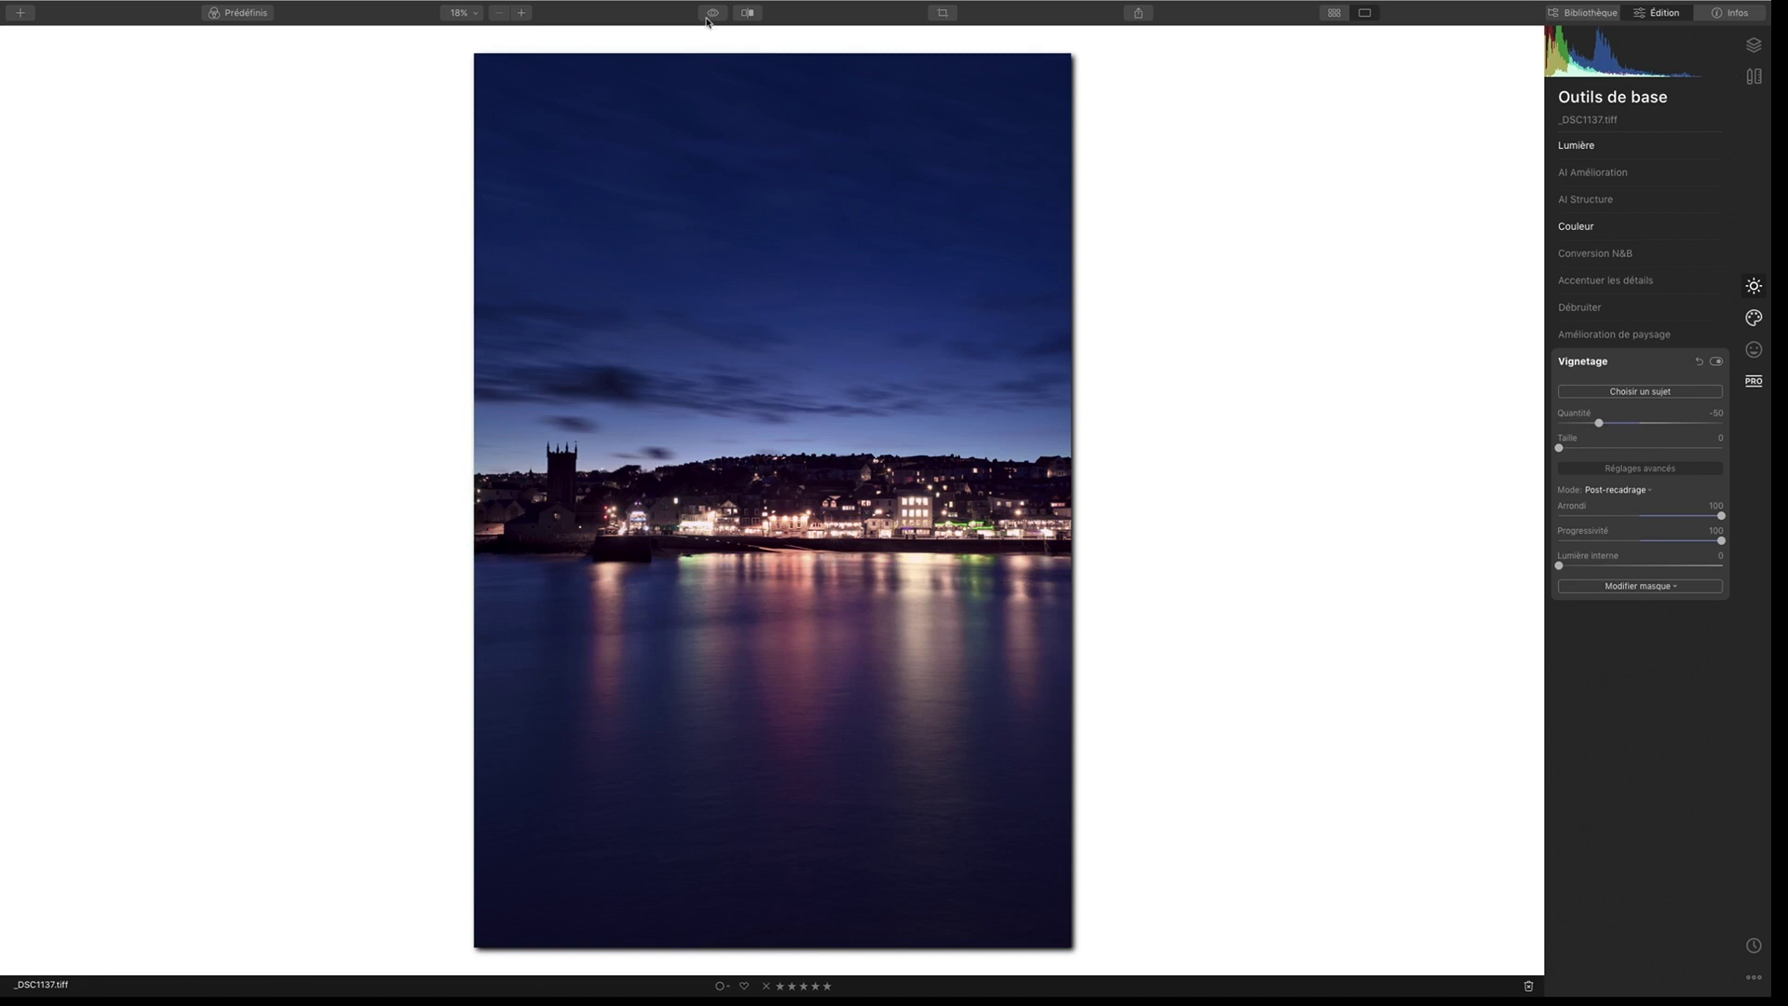
Step: Straighten the horizon by rotating the crop to an angle of -0.44°, and view the finished photo without the interface
{"action": "left_click", "coordinate": [944, 13]}
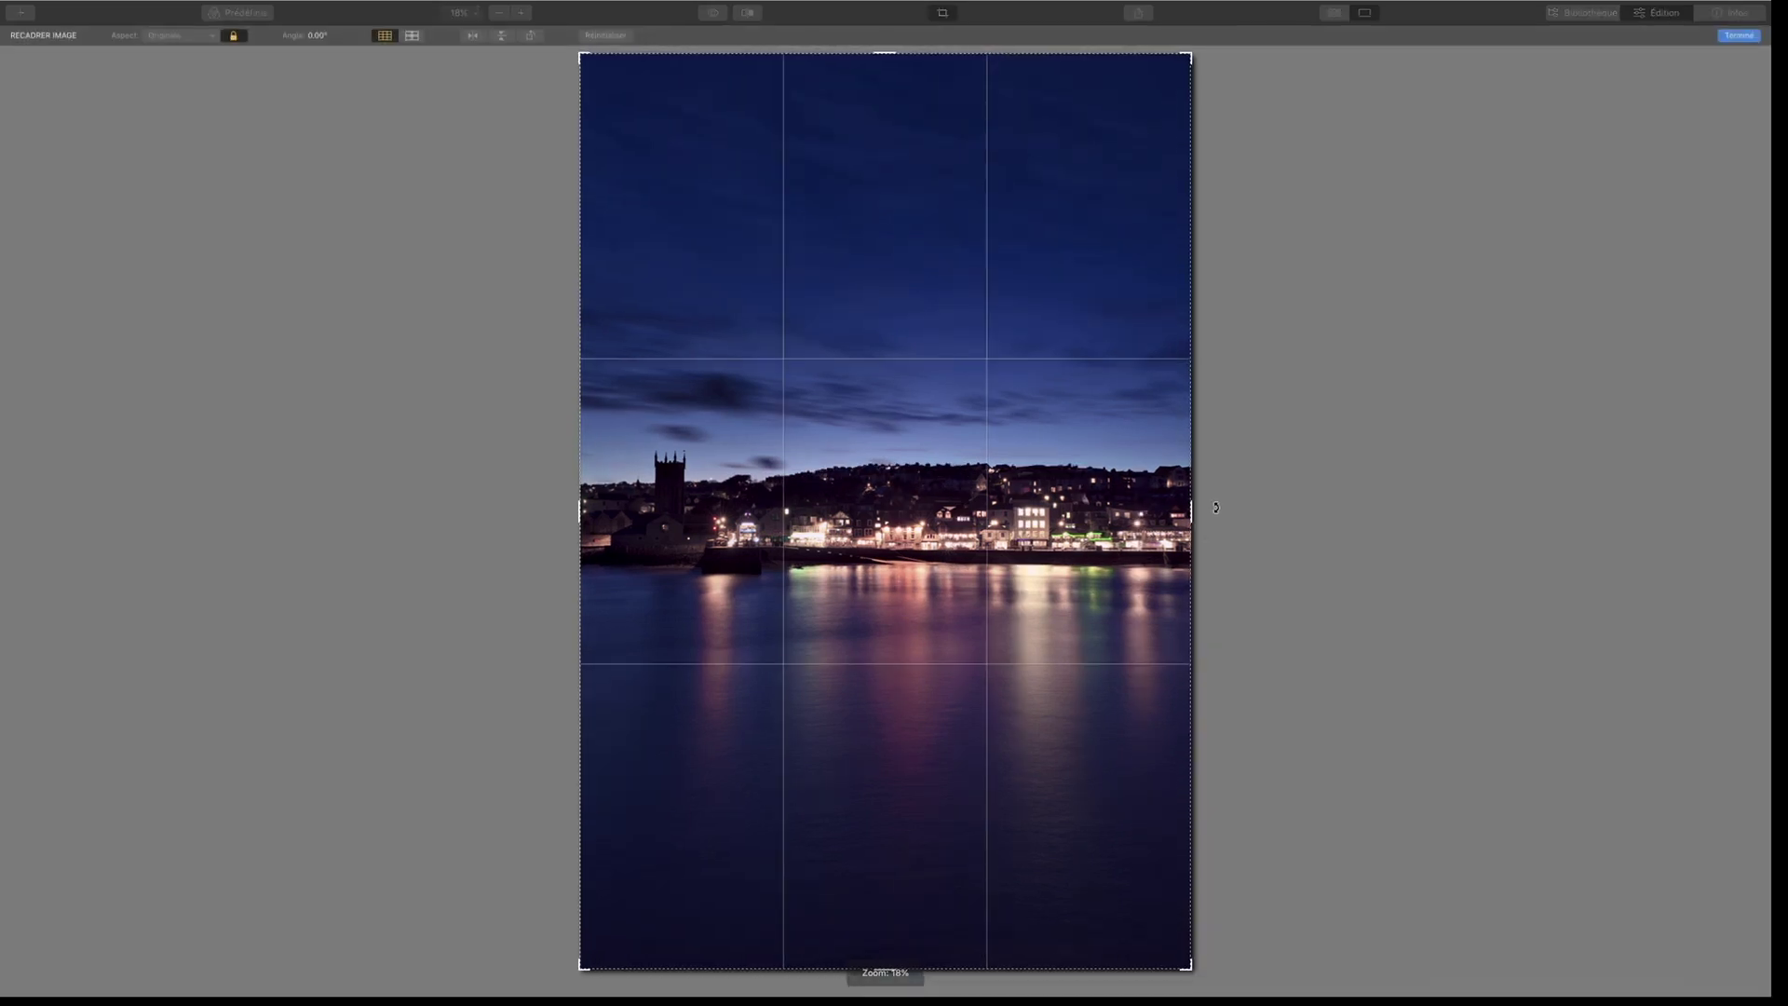
{"action": "left_click_drag", "start_coordinate": [1216, 508], "coordinate": [1221, 503]}
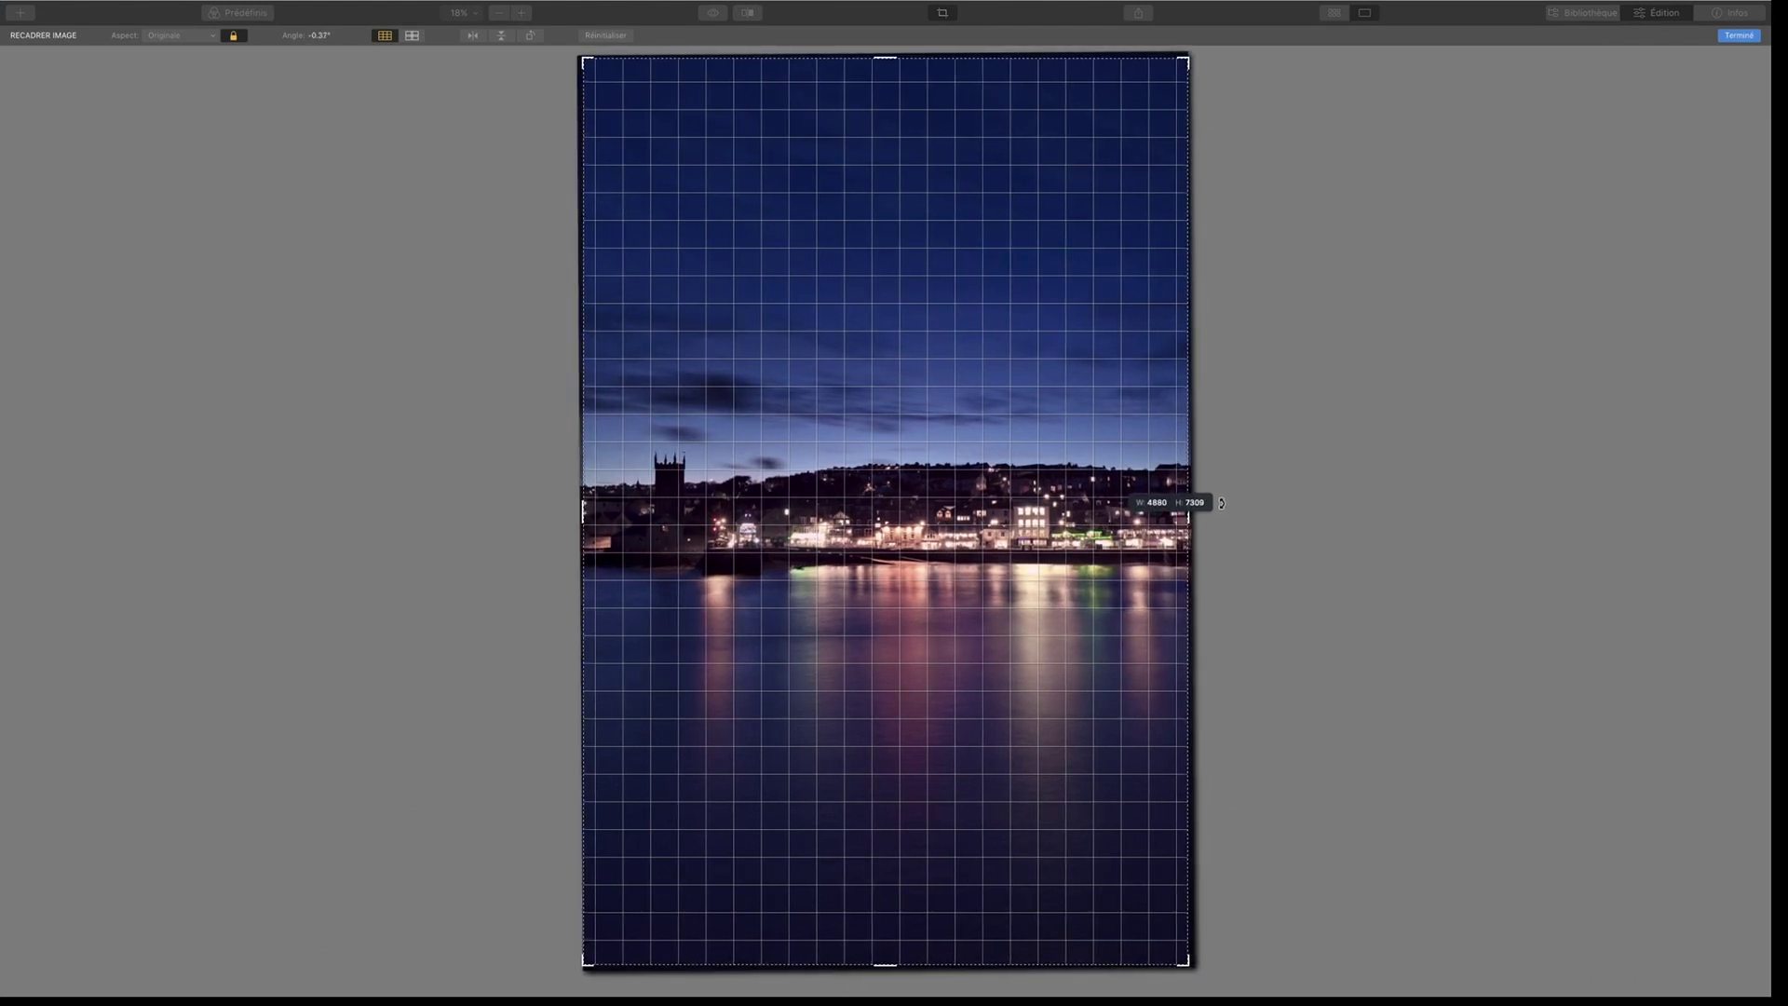
{"action": "left_click_drag", "start_coordinate": [1221, 503], "coordinate": [1248, 555]}
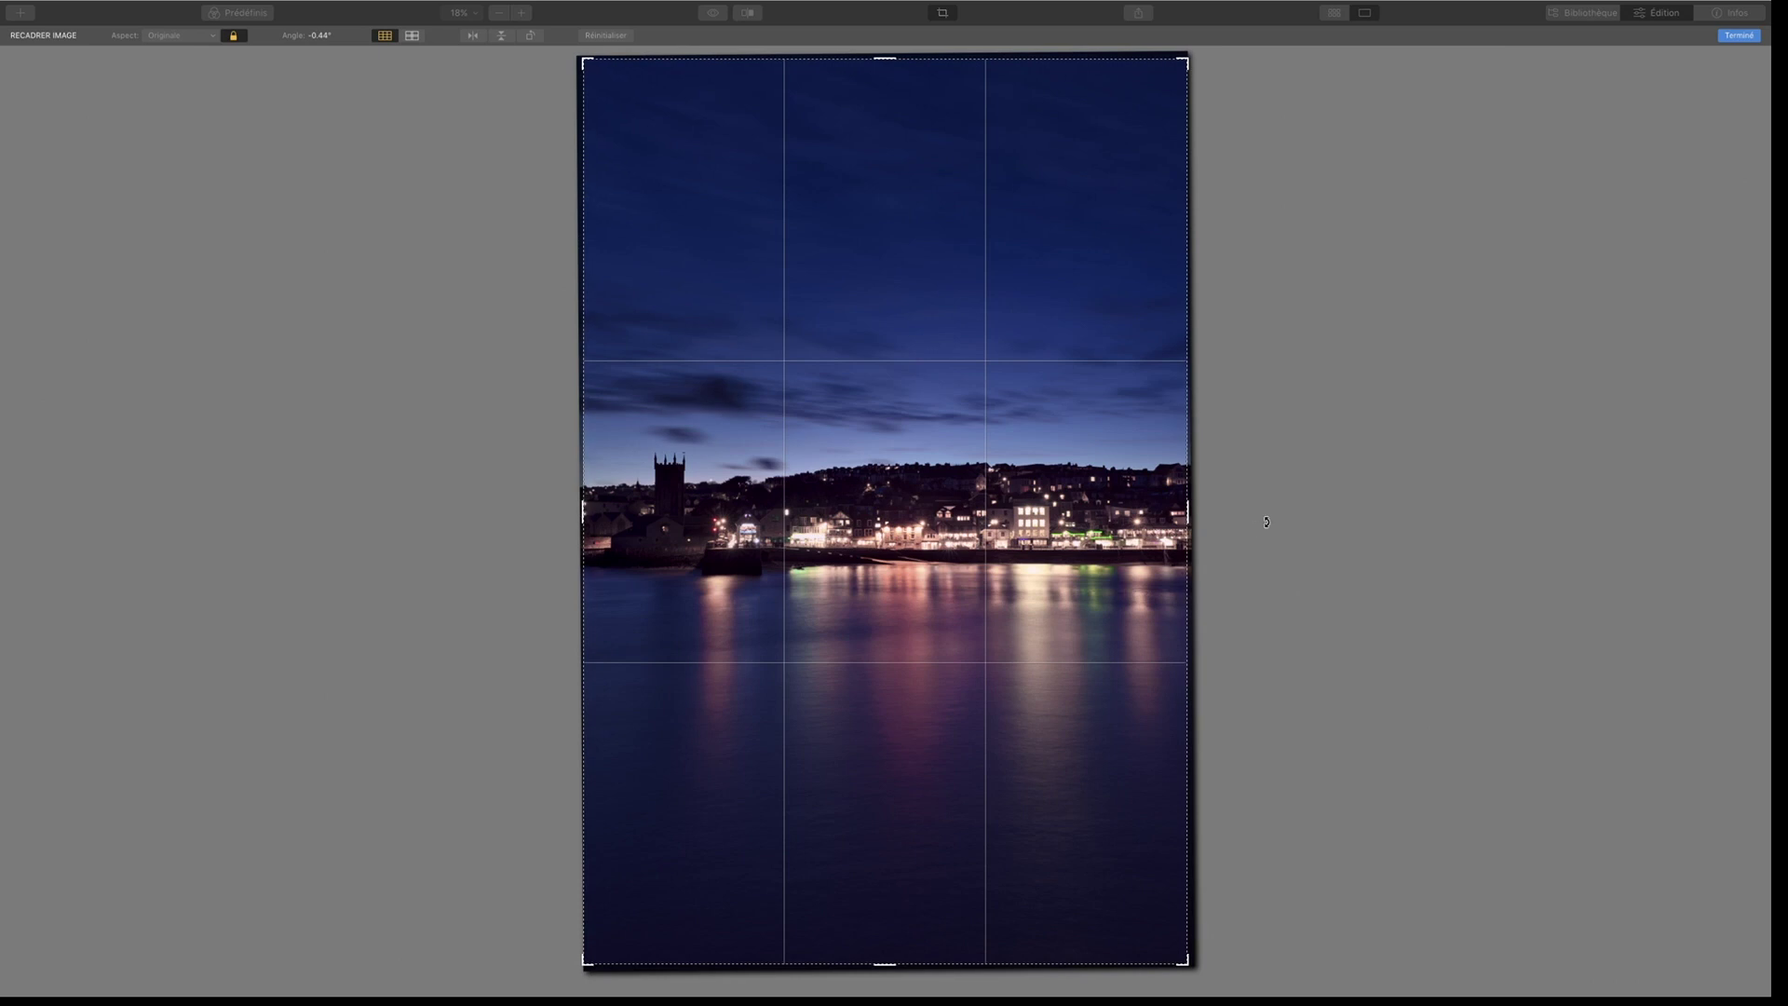
{"action": "left_click", "coordinate": [1738, 36]}
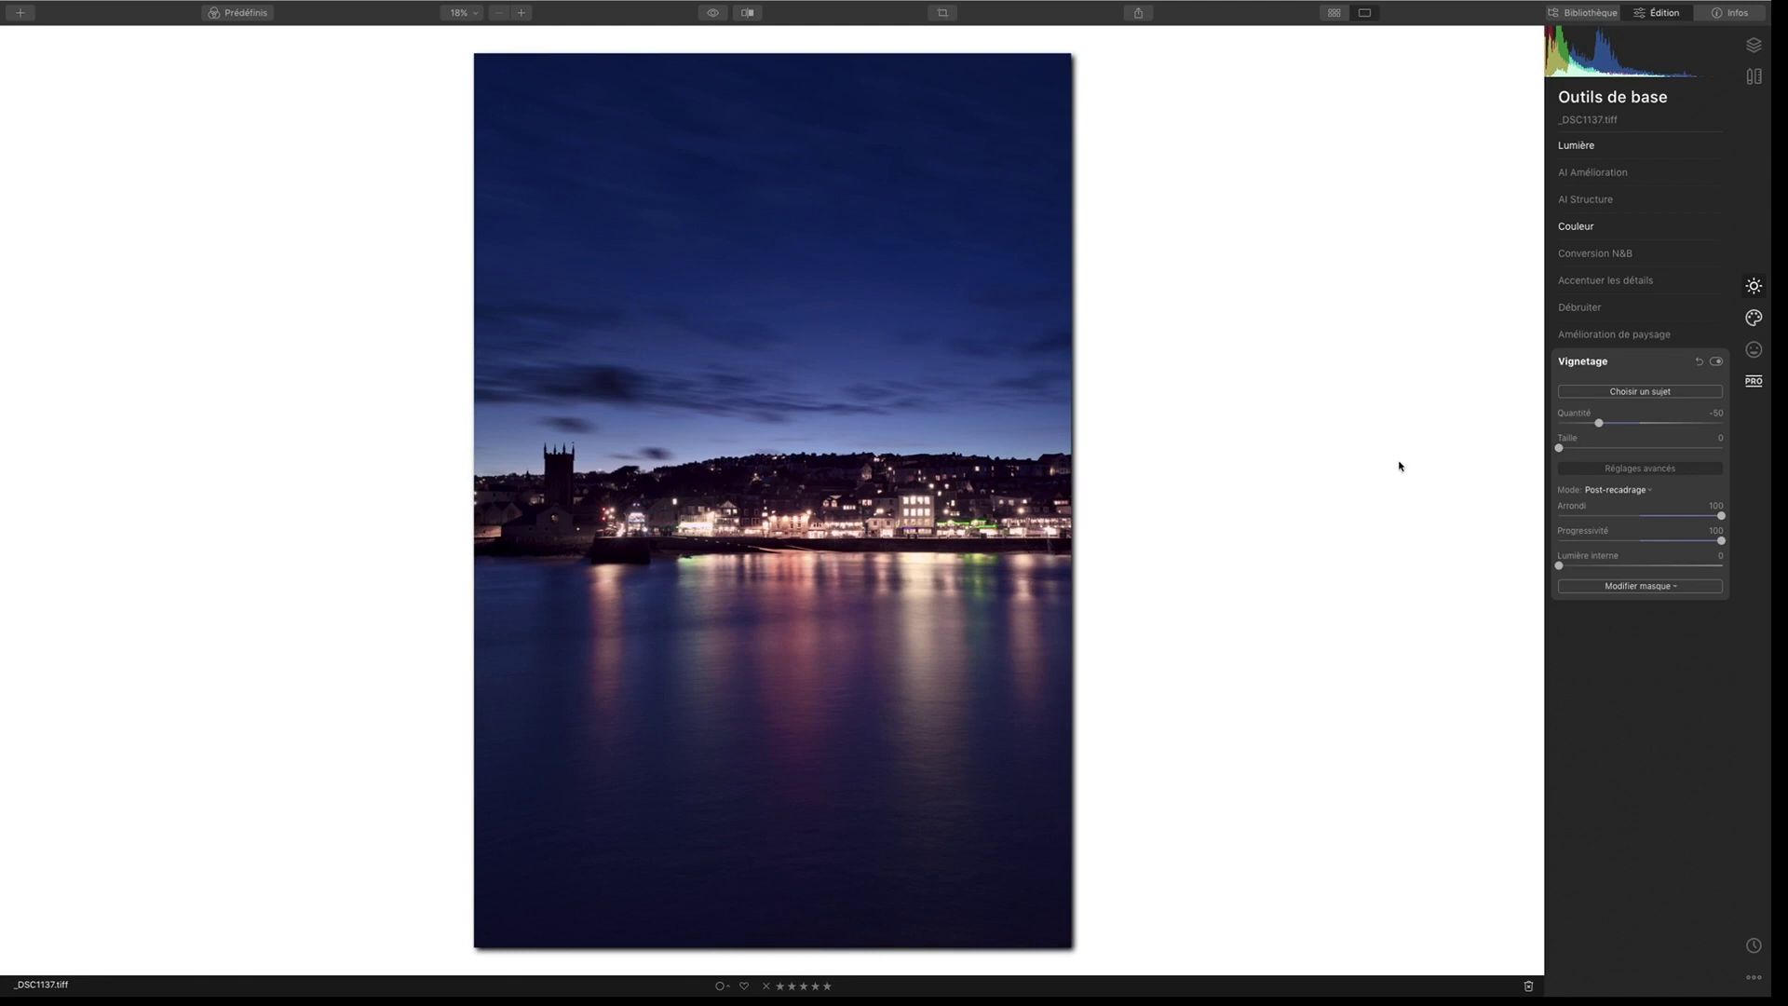
{"action": "key", "text": "Tab"}
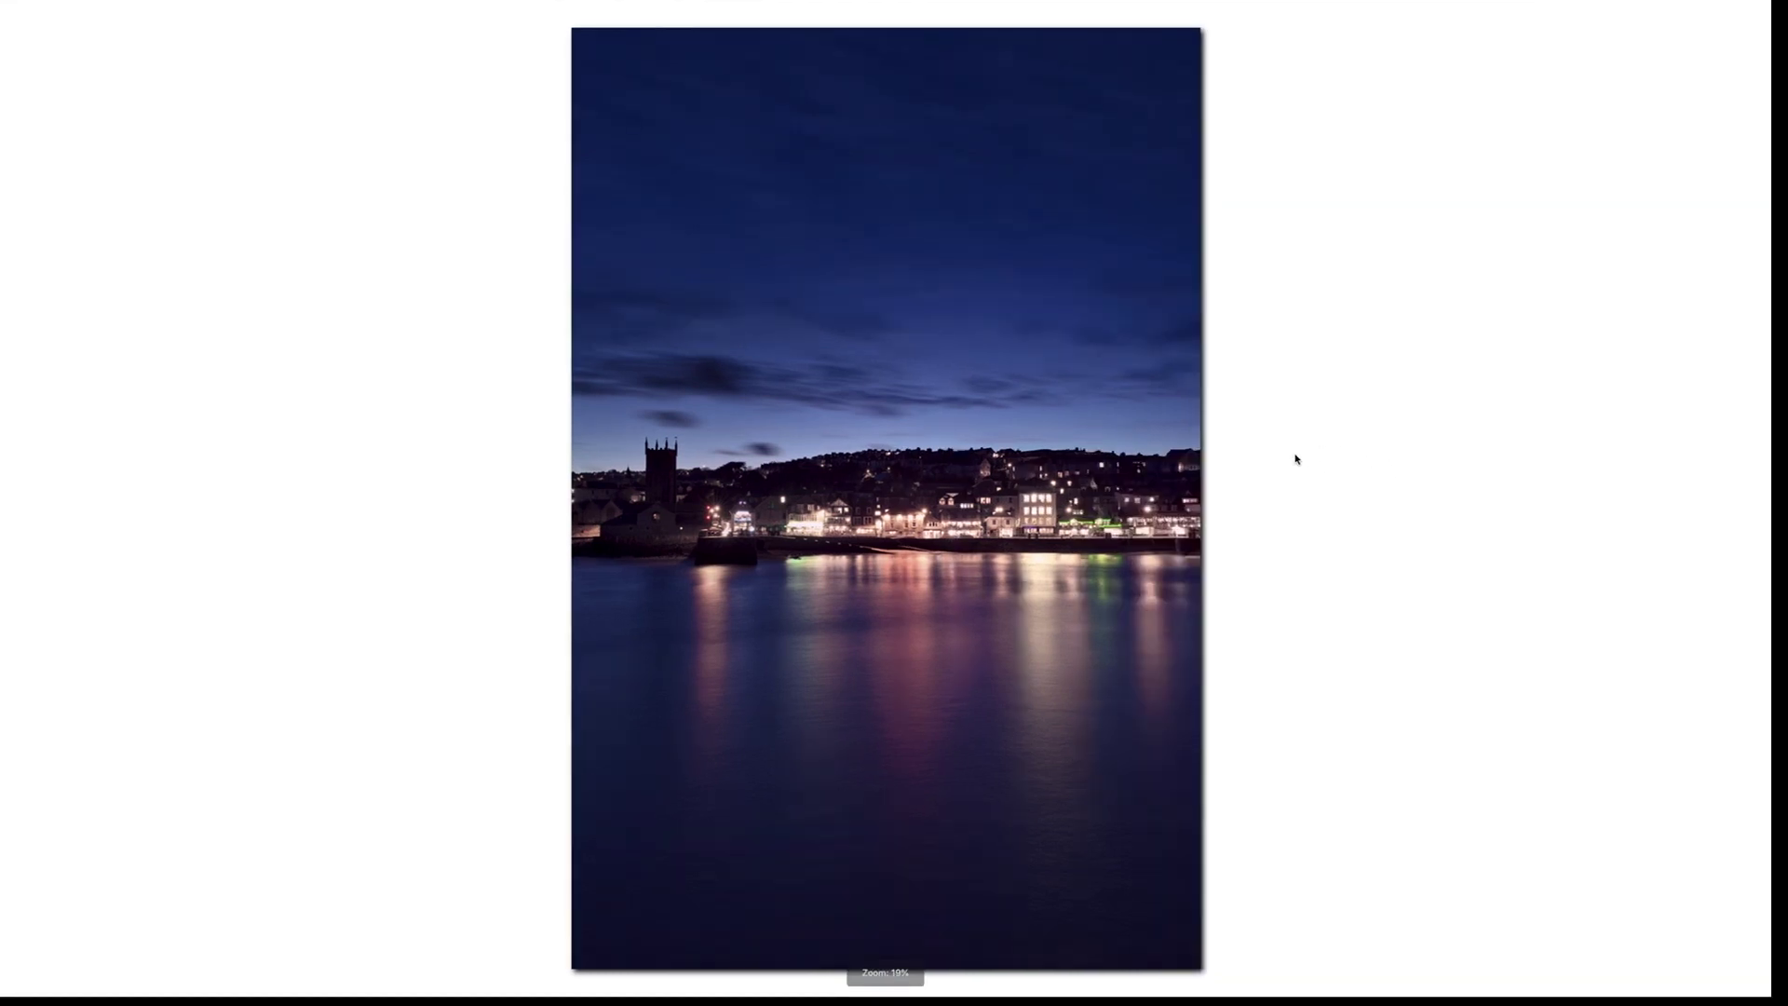